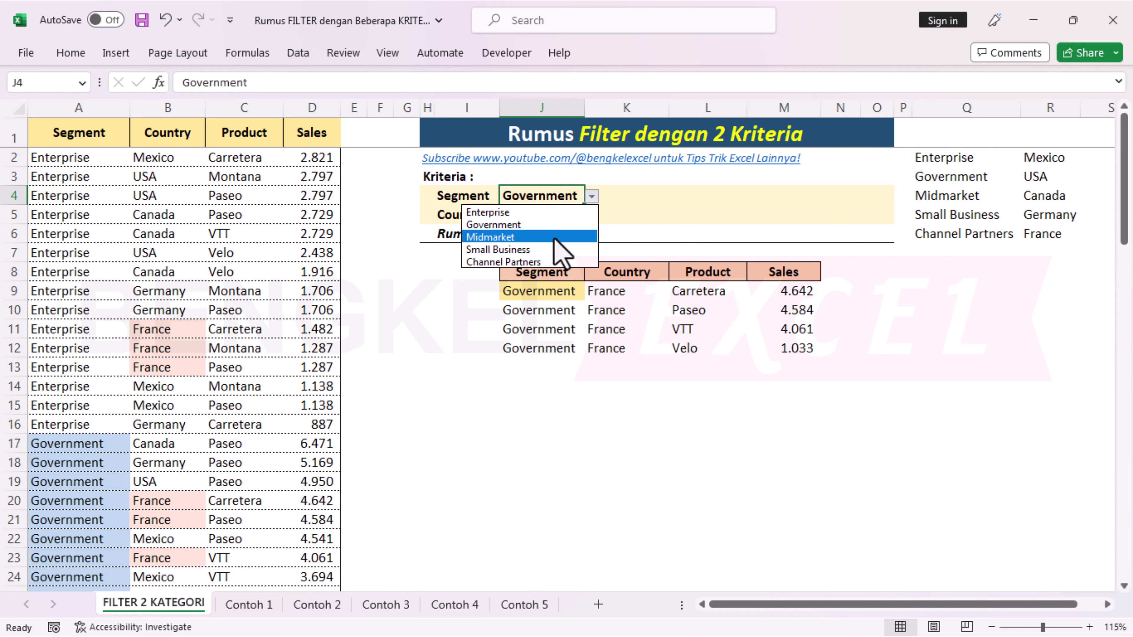
Set the Segment criterion in J4 to Midmarket and try Mexico and USA as the Country criterion in J5
click(553, 238)
click(573, 215)
click(591, 216)
click(574, 231)
click(591, 217)
click(574, 244)
Switch the Country criterion in J5 to Germany and finally to France
click(592, 215)
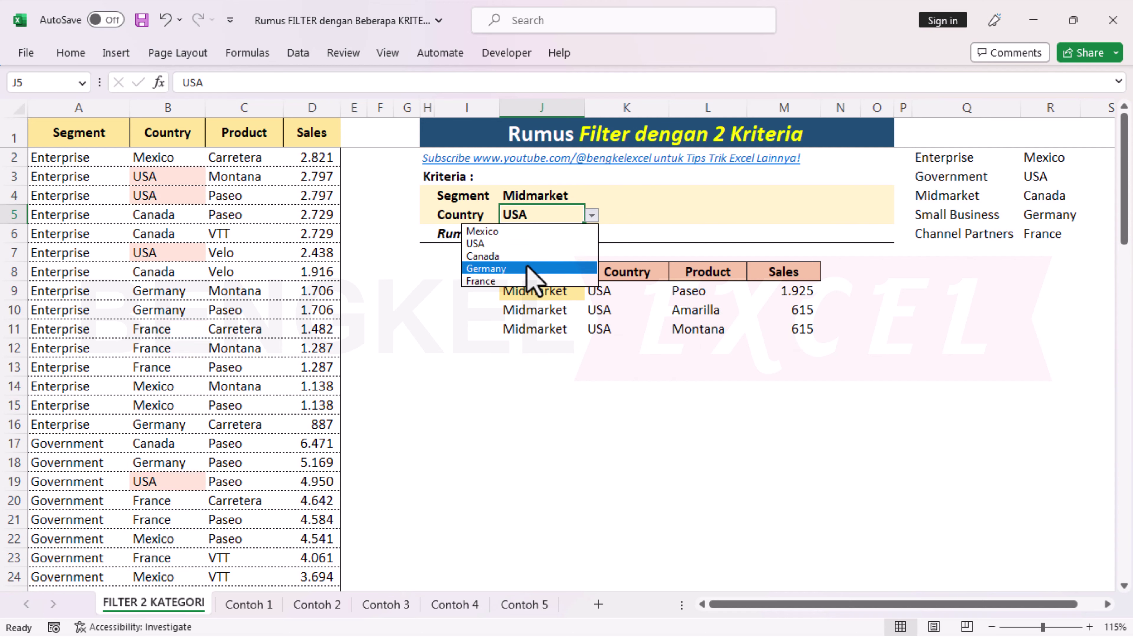
click(573, 268)
click(592, 215)
click(573, 281)
Switch the Segment criterion in J4 to Government and back to Midmarket
click(573, 196)
click(592, 196)
click(493, 224)
click(591, 197)
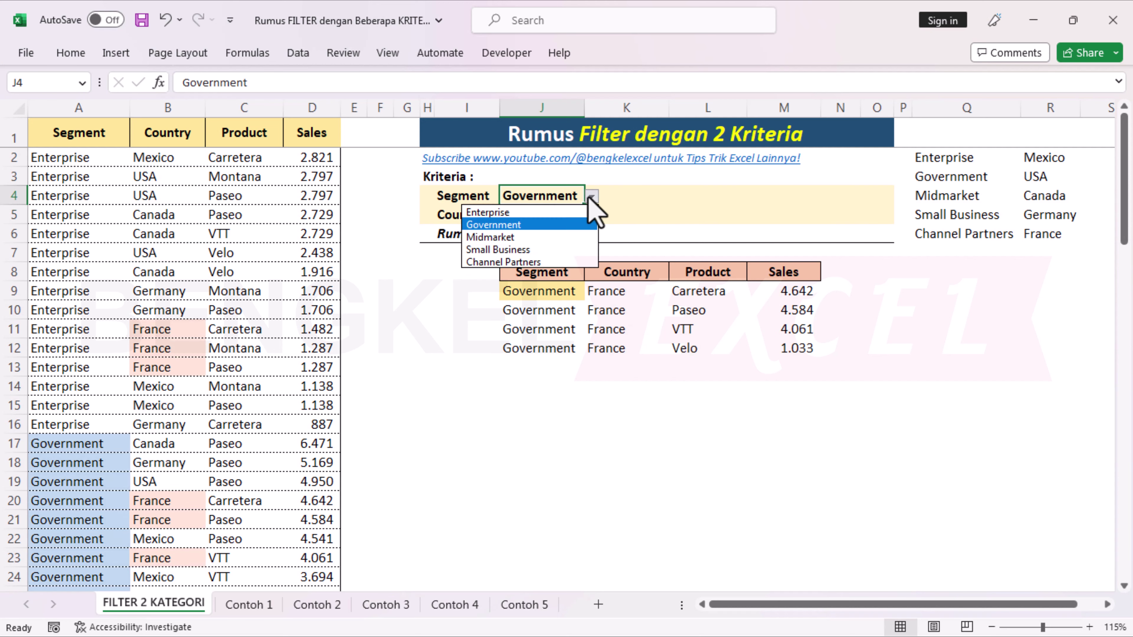
click(490, 237)
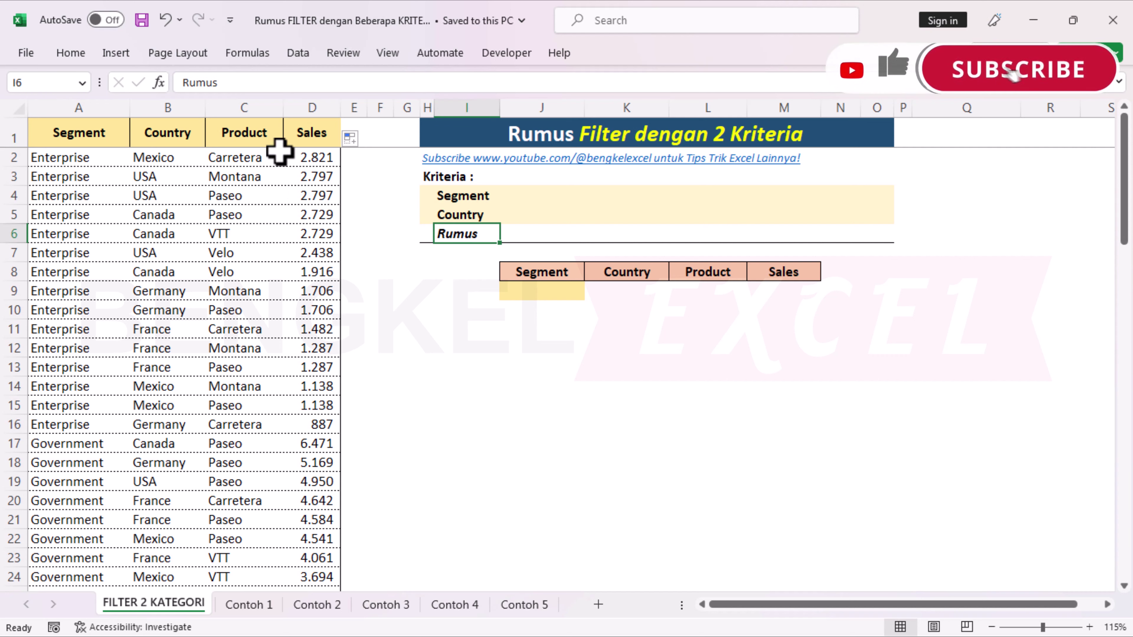
Examine the data table's Segment and Country columns together with the matching criteria labels and the input cell J4
click(93, 134)
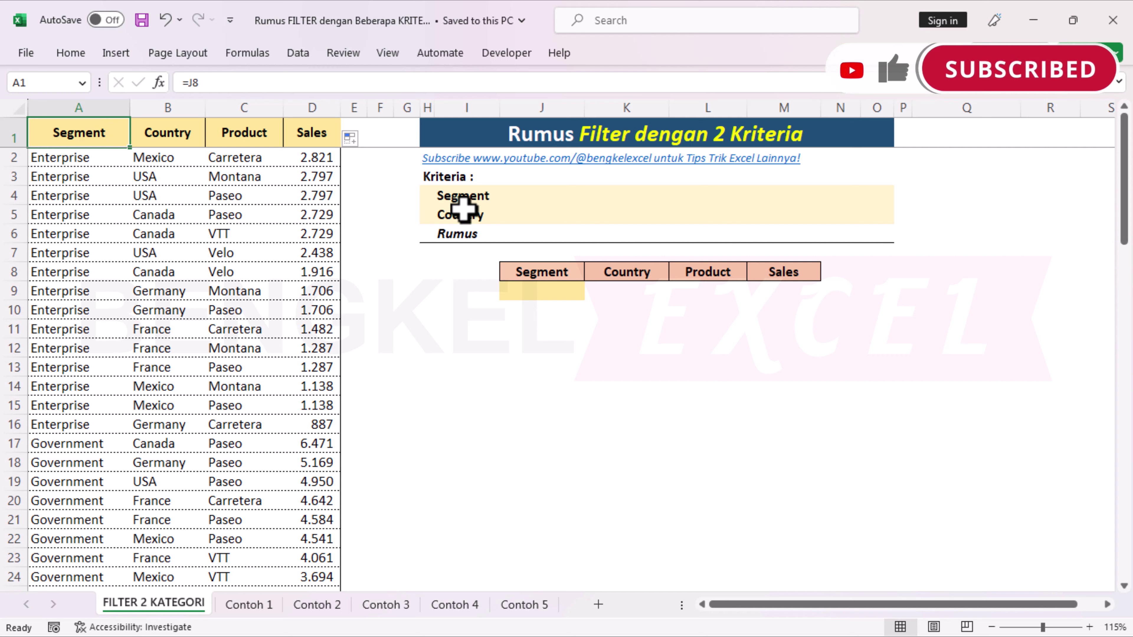
click(448, 197)
click(454, 214)
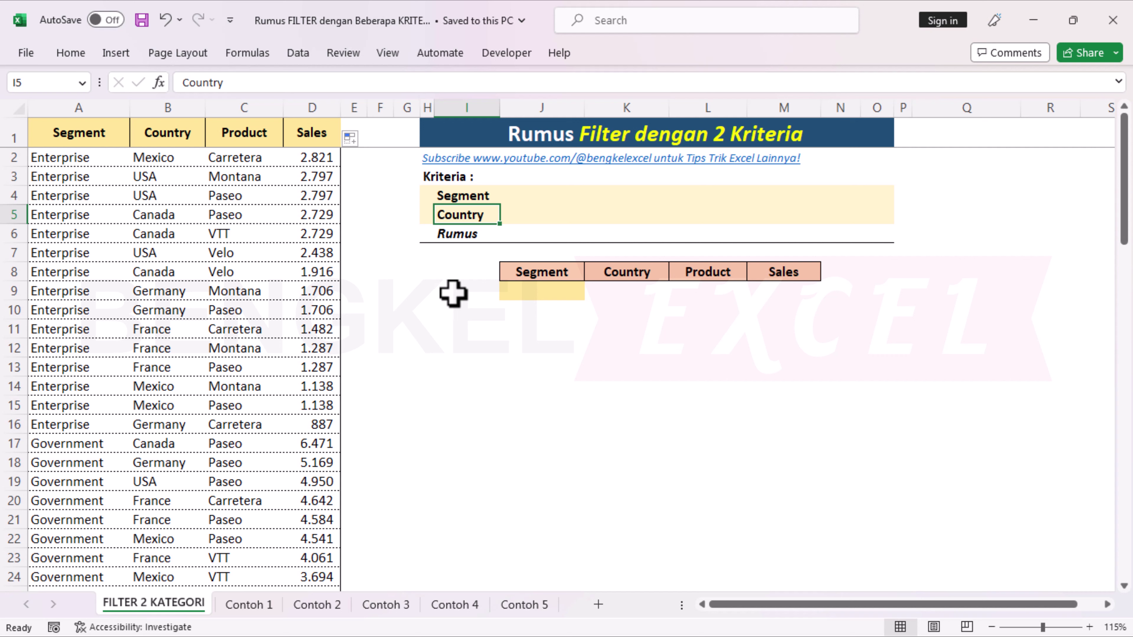
click(478, 192)
click(561, 197)
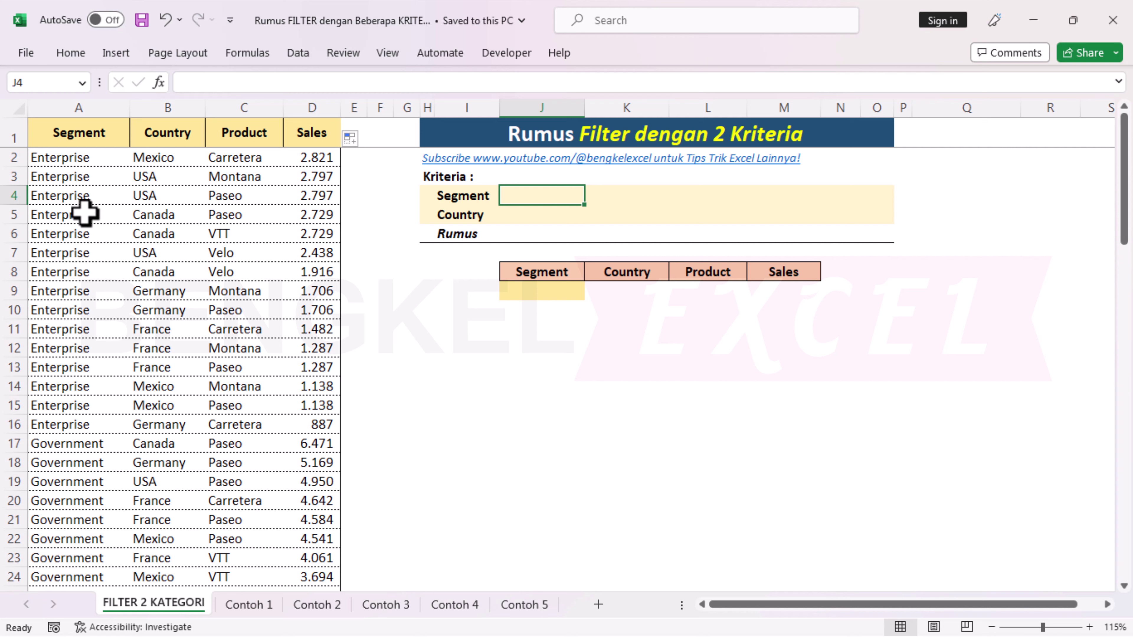
click(94, 157)
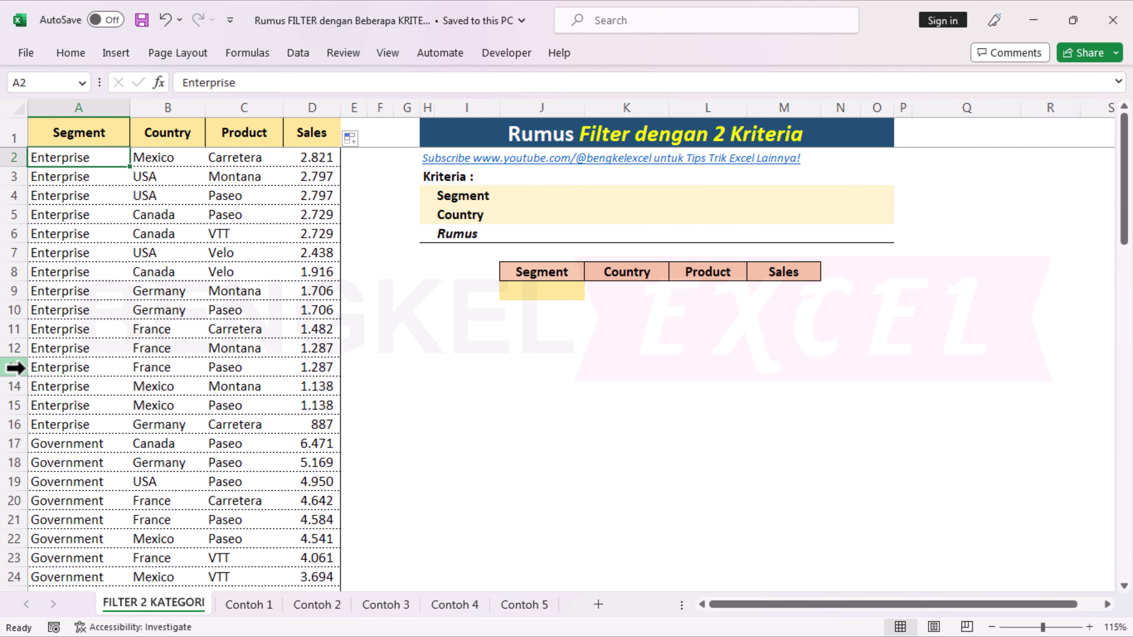
scroll(75, 377, down, 10)
scroll(76, 377, up, 10)
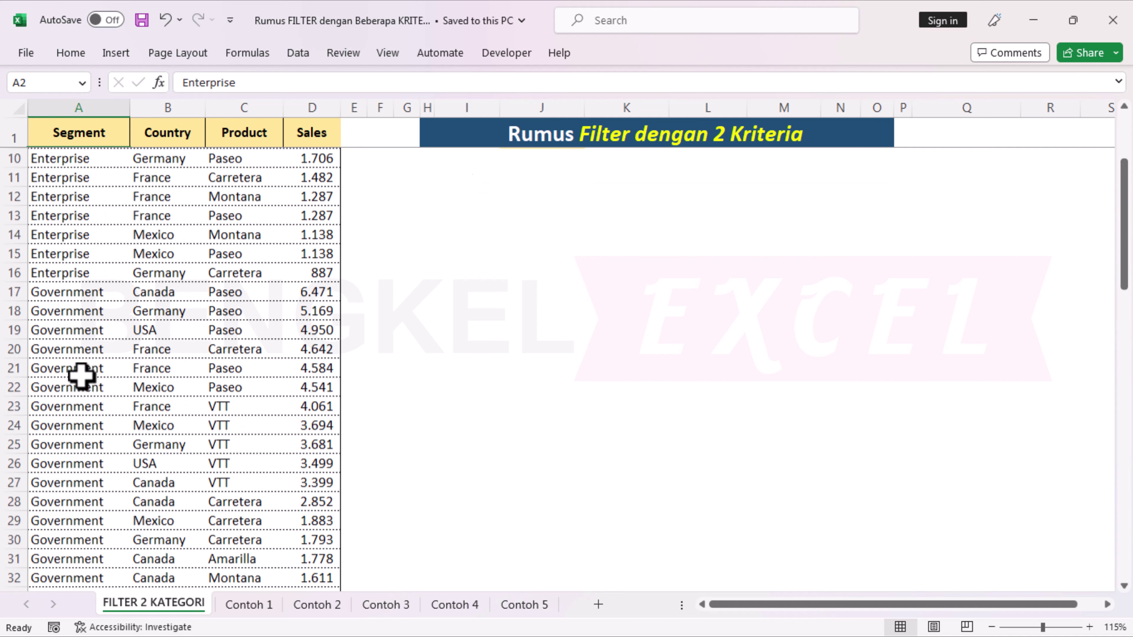
click(456, 216)
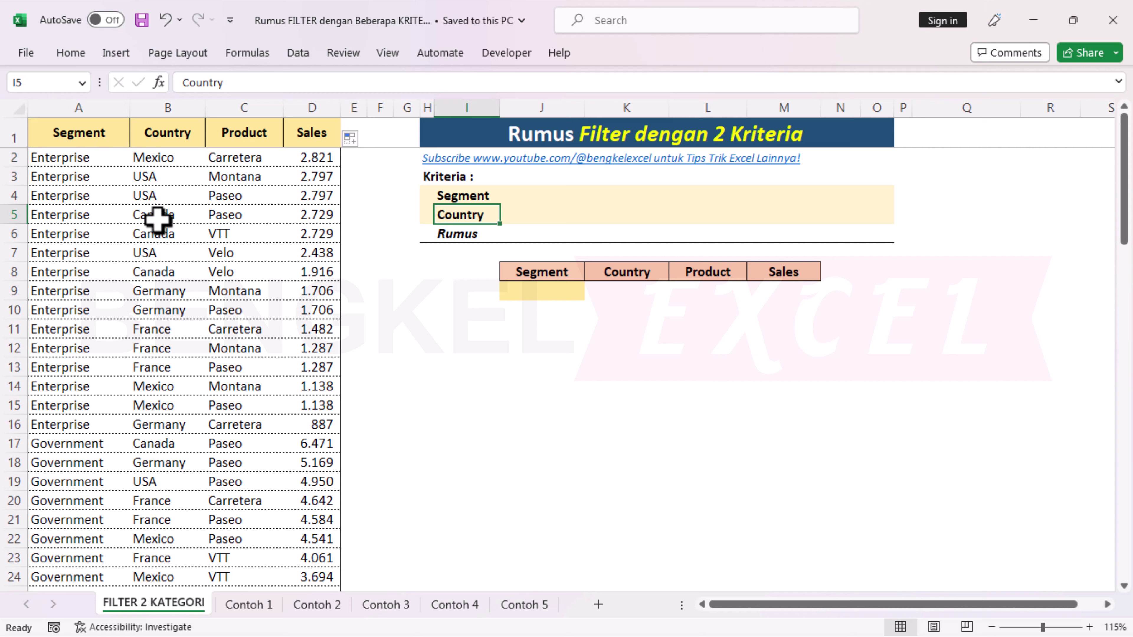
click(166, 174)
click(156, 233)
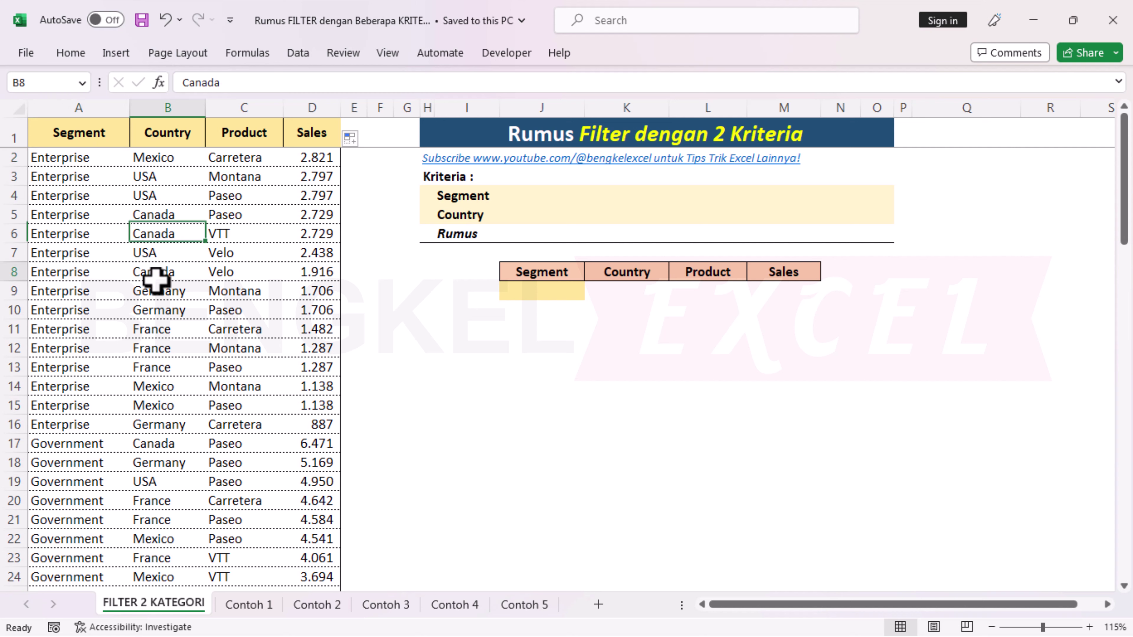
click(158, 271)
click(165, 364)
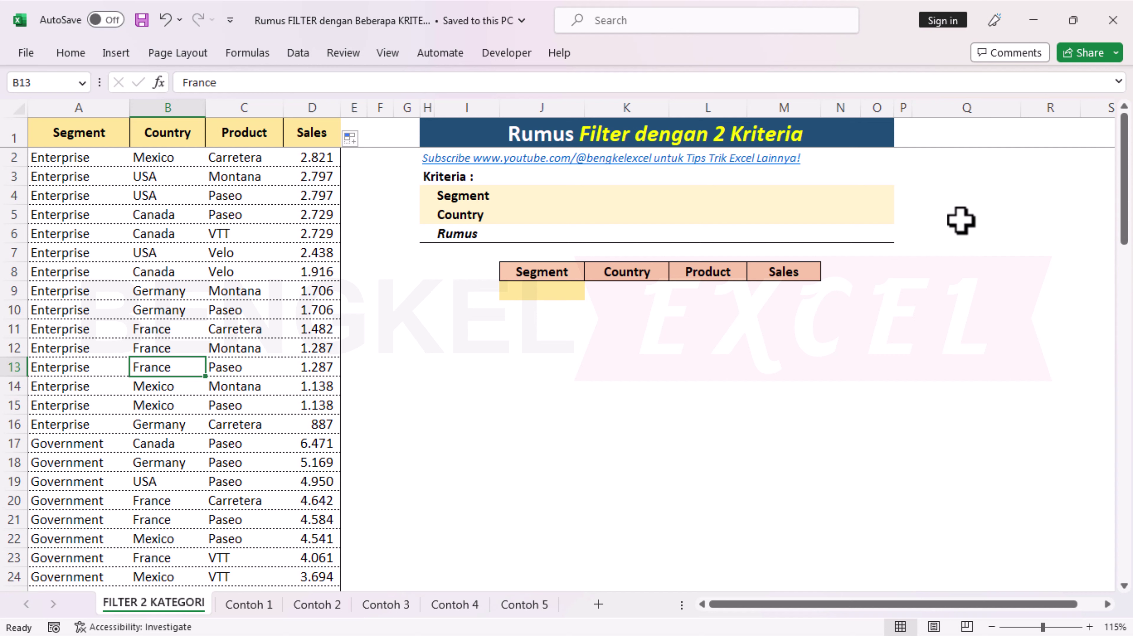
List the unique segments from the whole of column A in Q2 with the formula =UNIQUE(A:A)
click(969, 182)
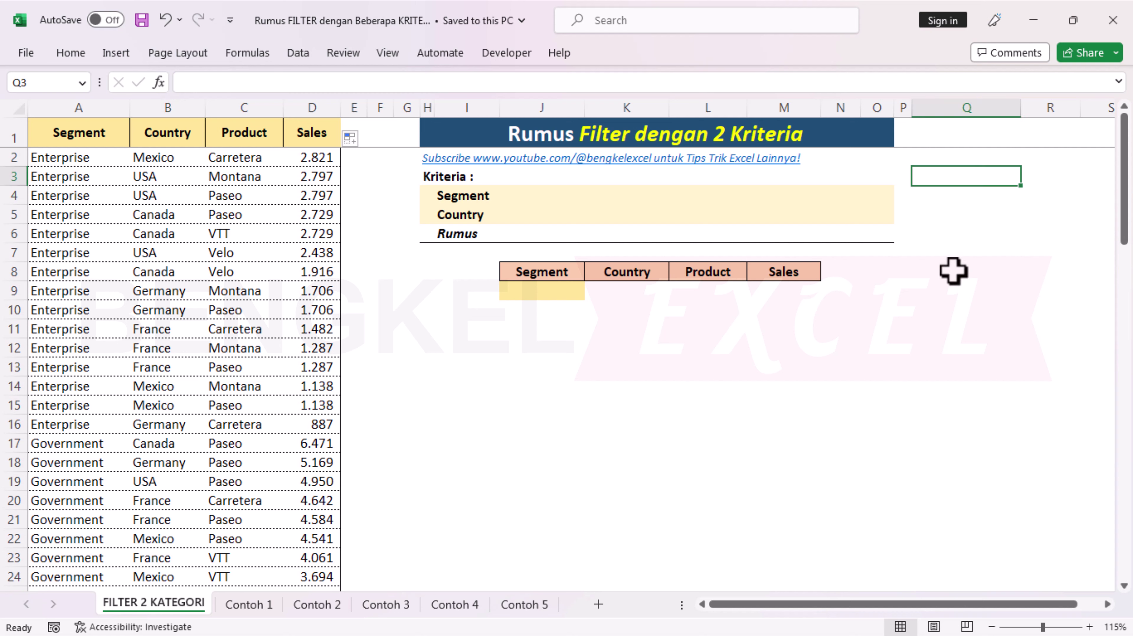
click(968, 158)
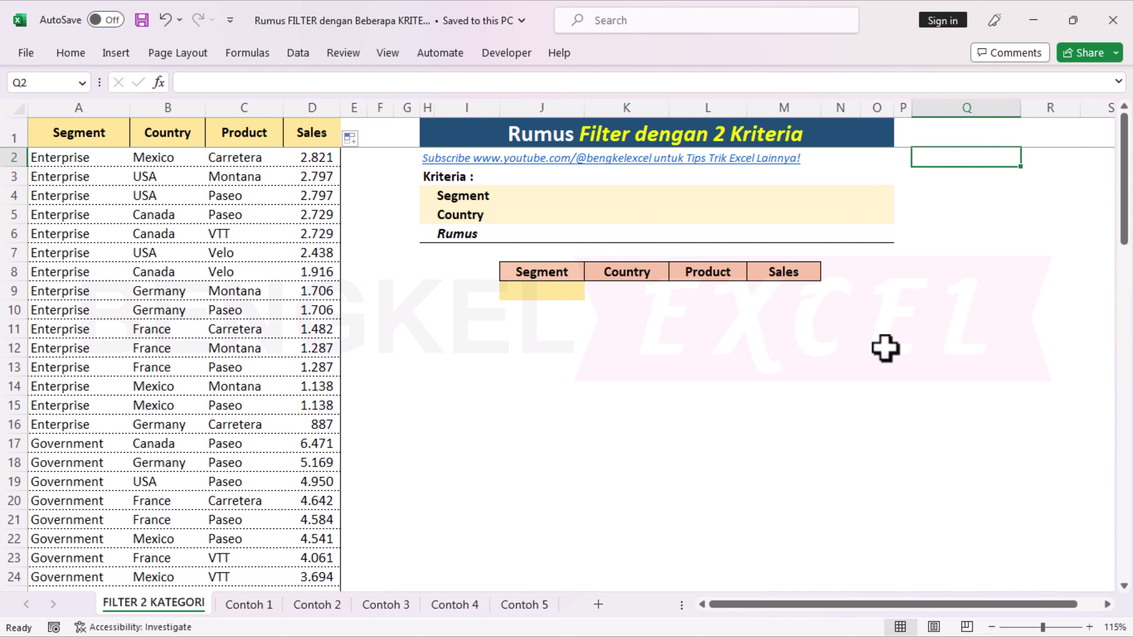
text(=)
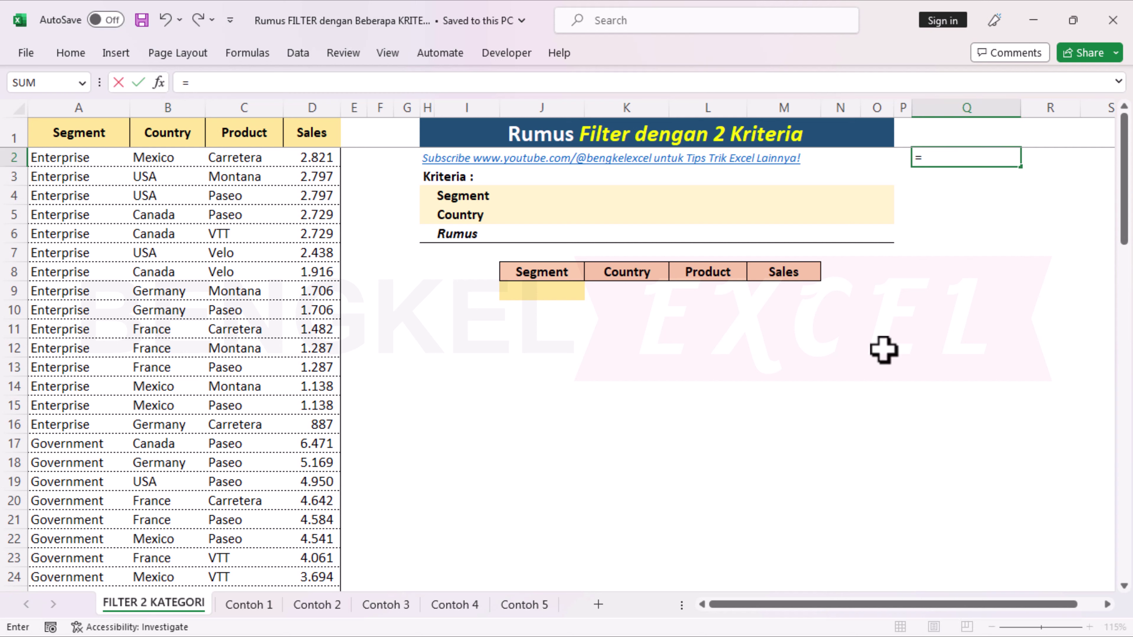
text(UNIQ)
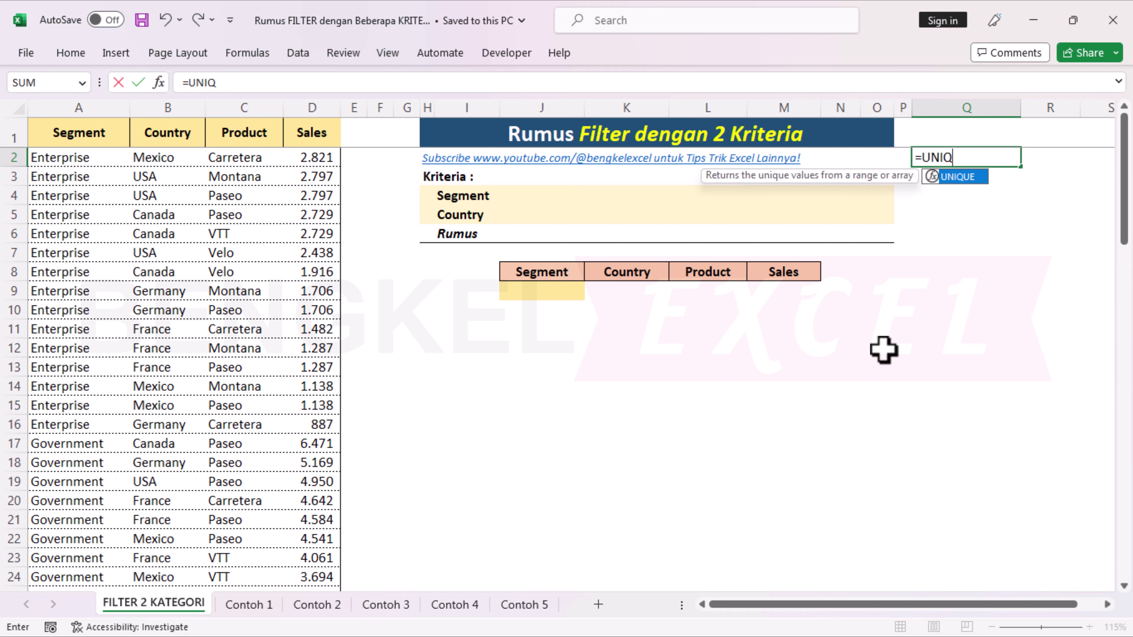
key(Tab)
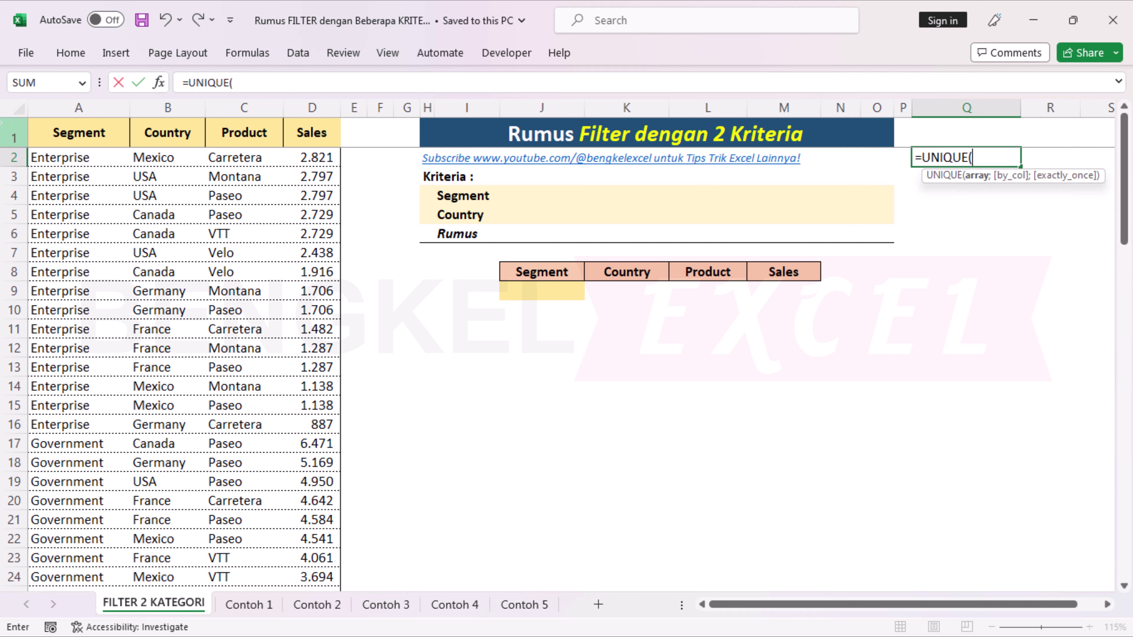
click(86, 105)
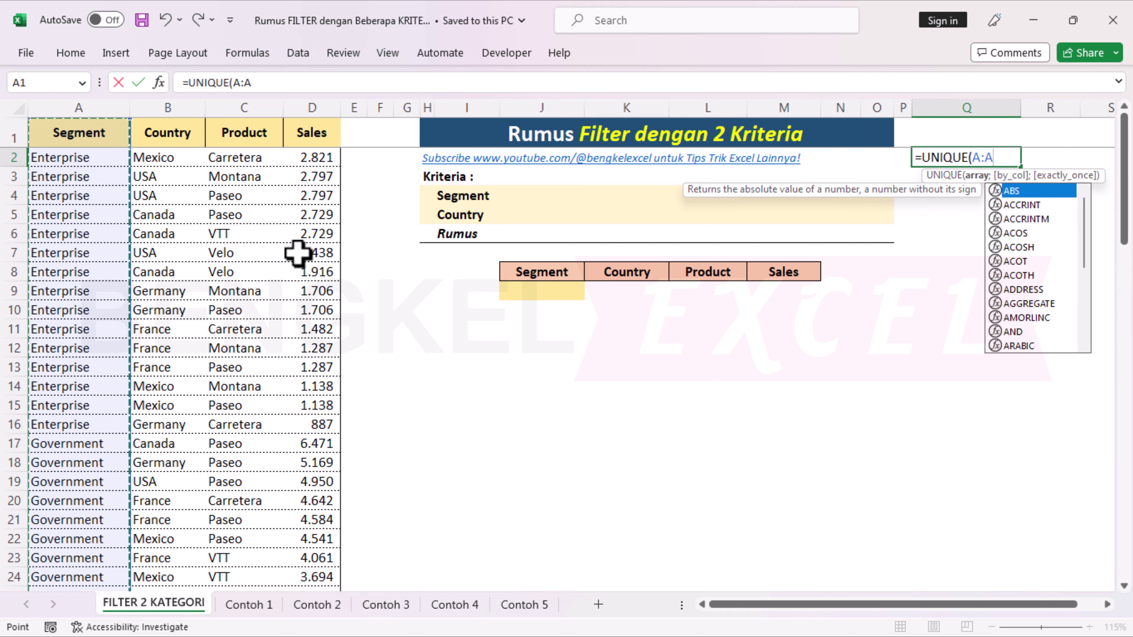
text())
key(Return)
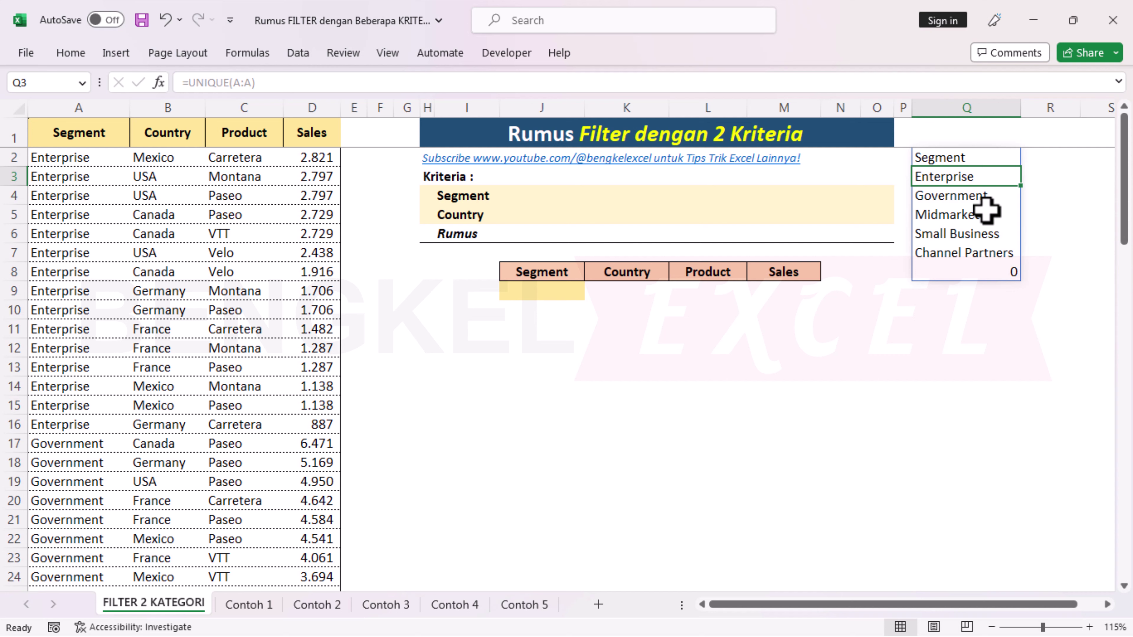
Check the first and last entries of the unique segment list against the end of the data table
click(994, 271)
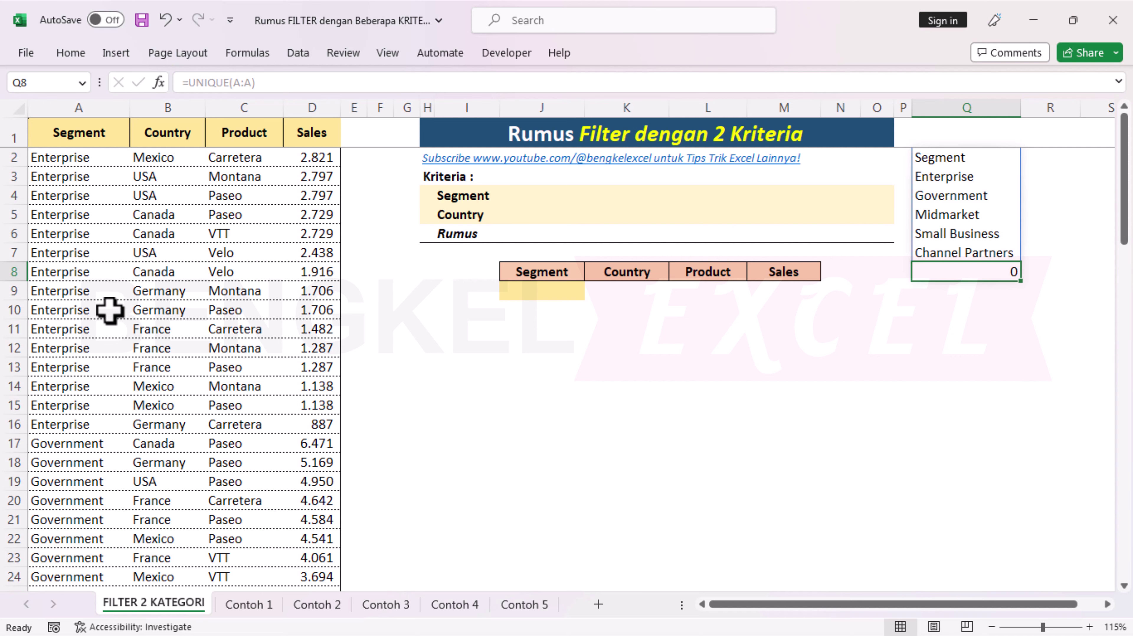
scroll(85, 383, down, 20)
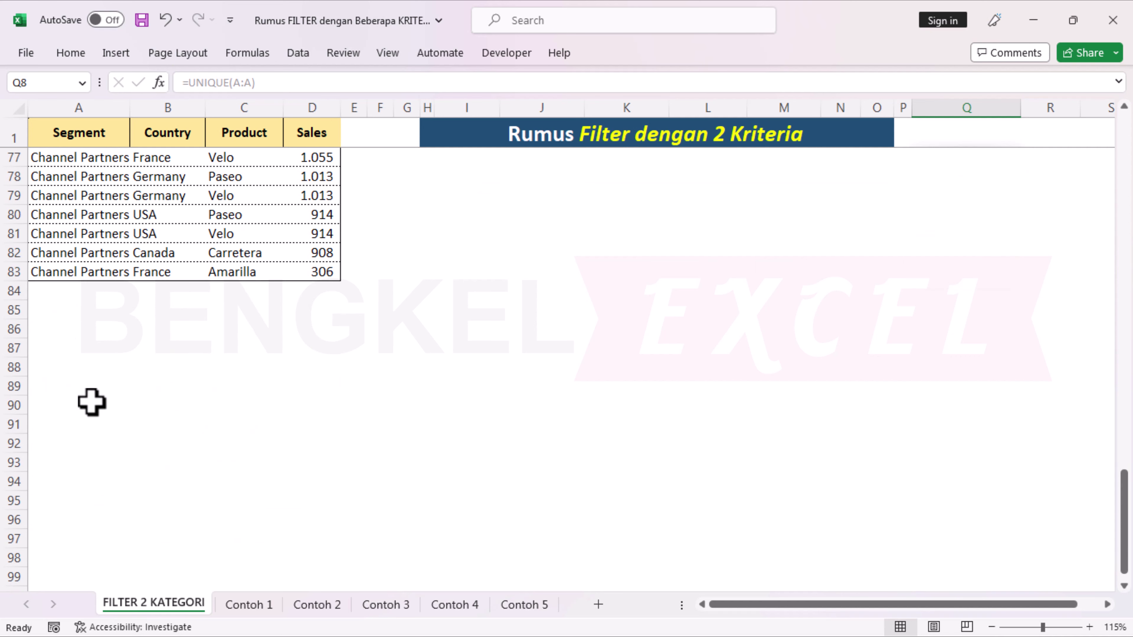
scroll(56, 336, up, 20)
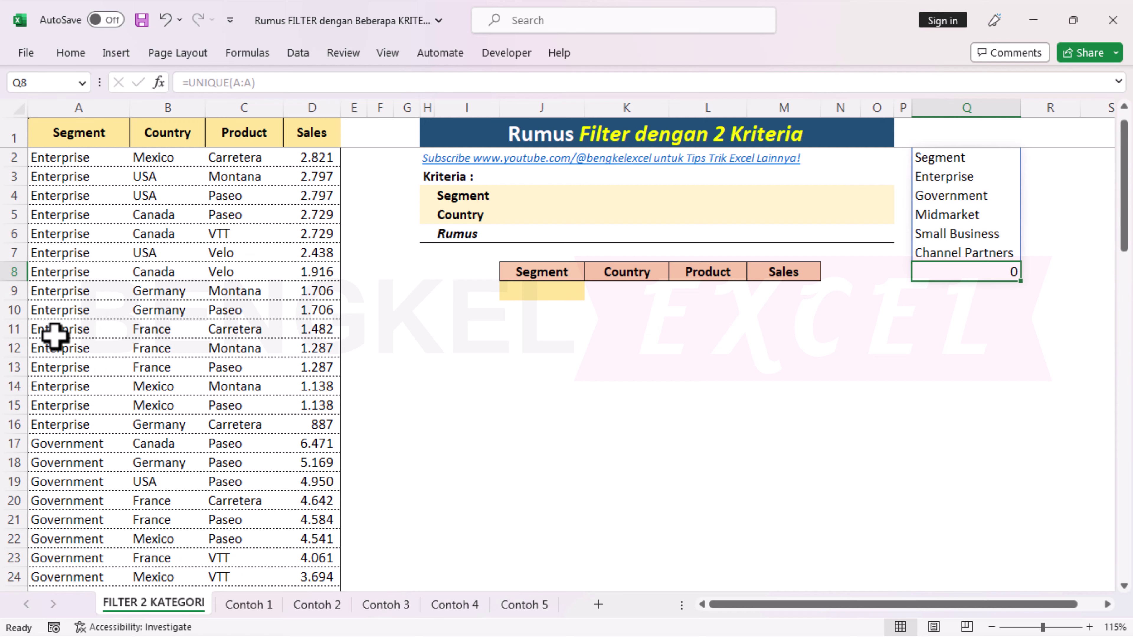
click(958, 171)
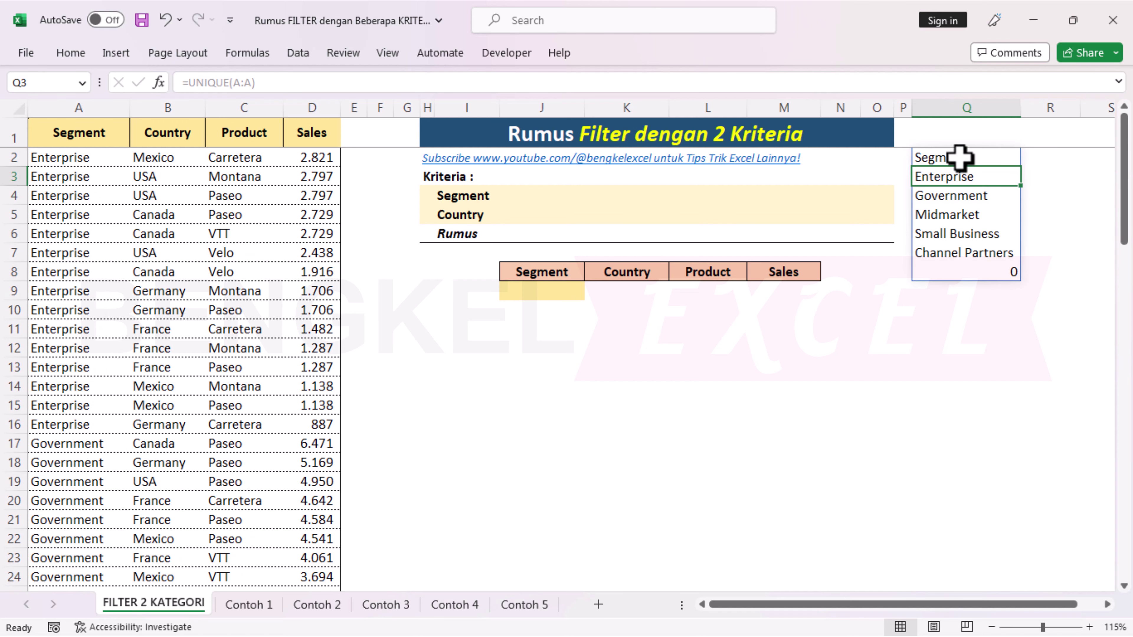
click(960, 159)
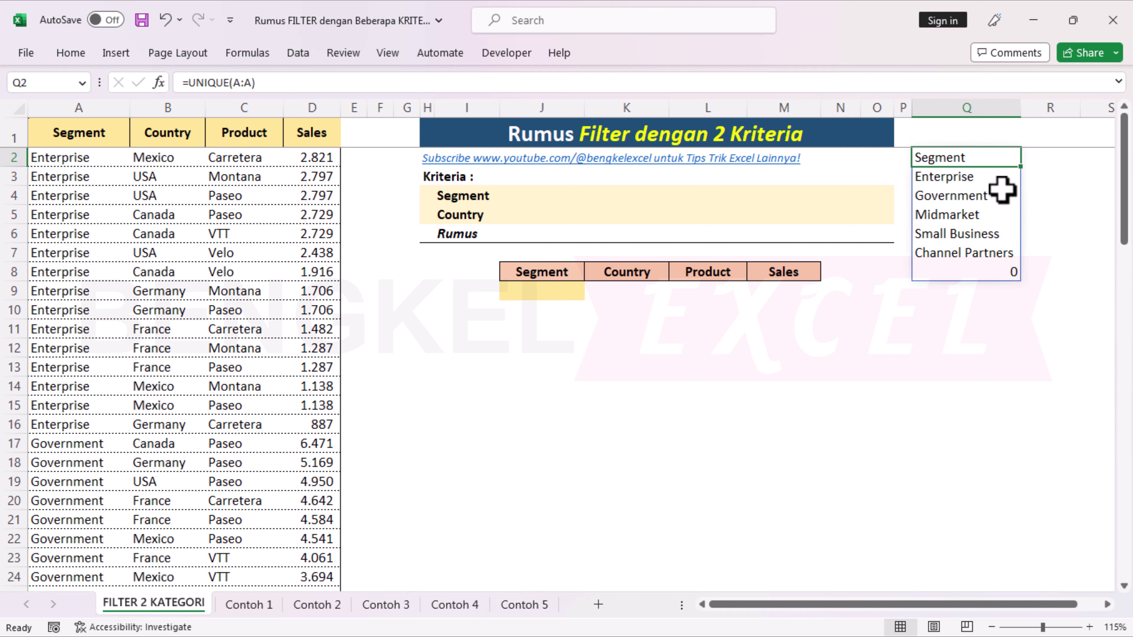
List the unique countries in R2 with the formula =UNIQUE(B2:B83), leaving out the header and blank rows
click(1048, 154)
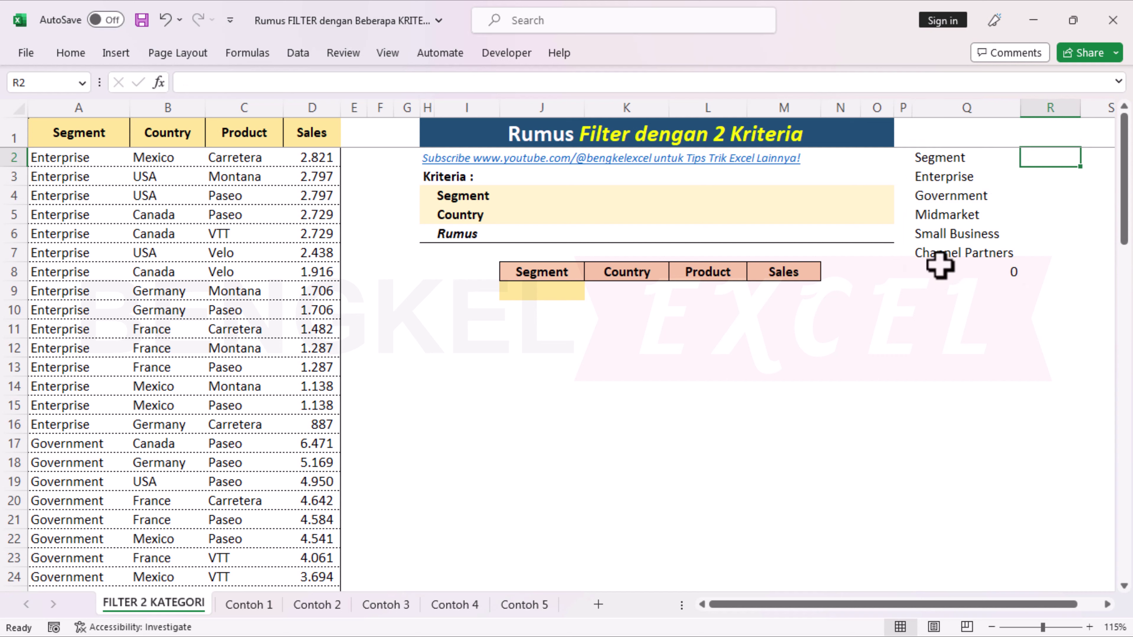
text(=UNI)
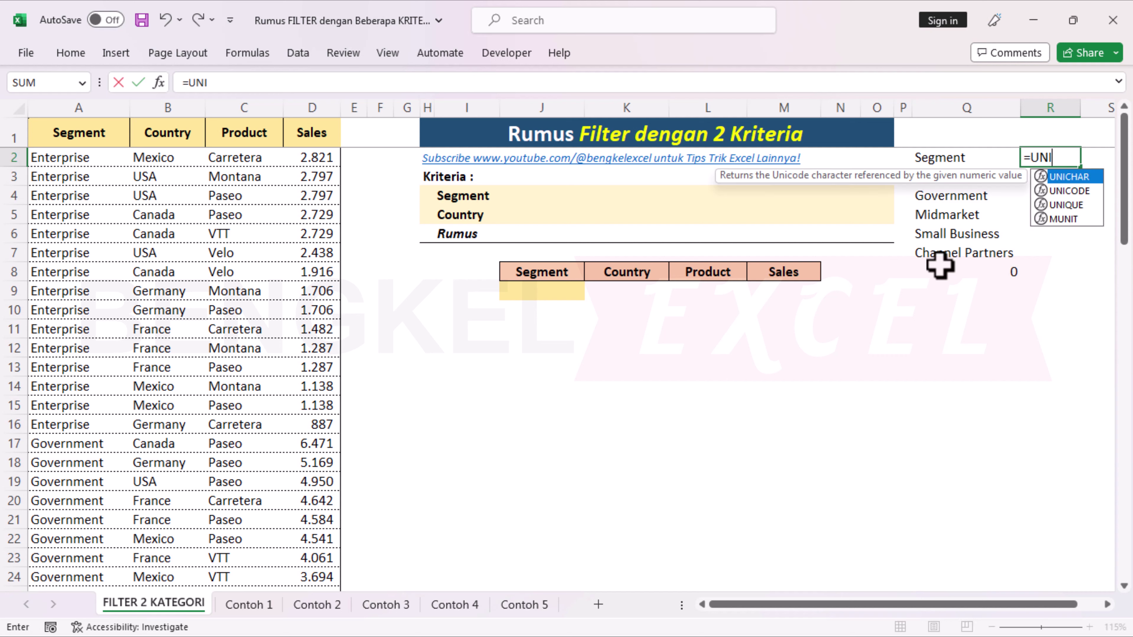
key(Down)
key(Down)
key(Tab)
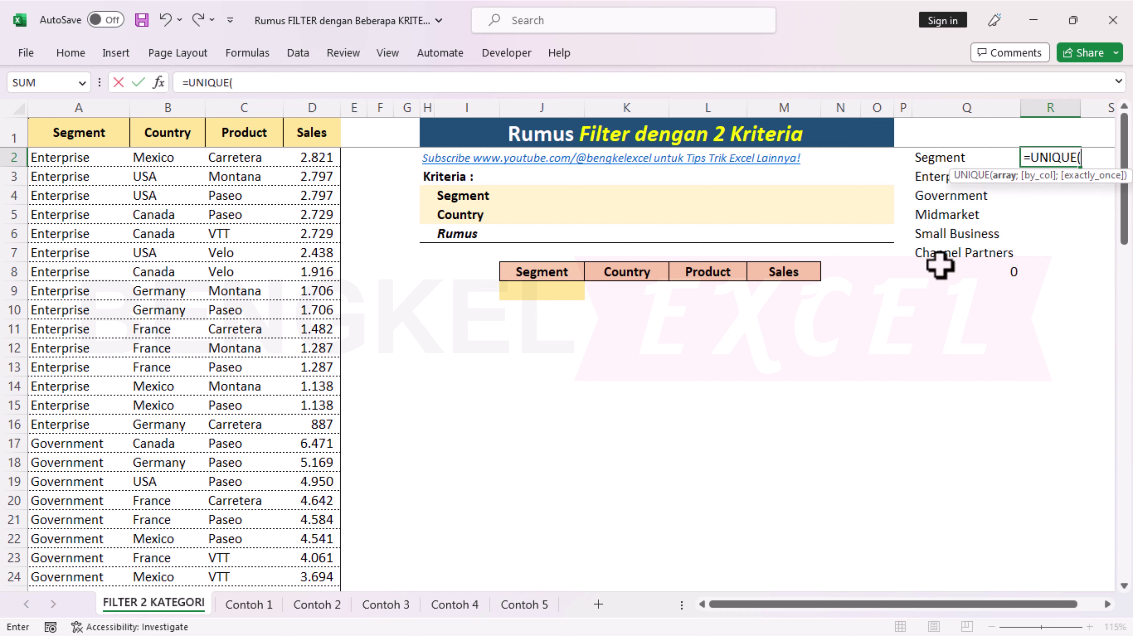
click(165, 156)
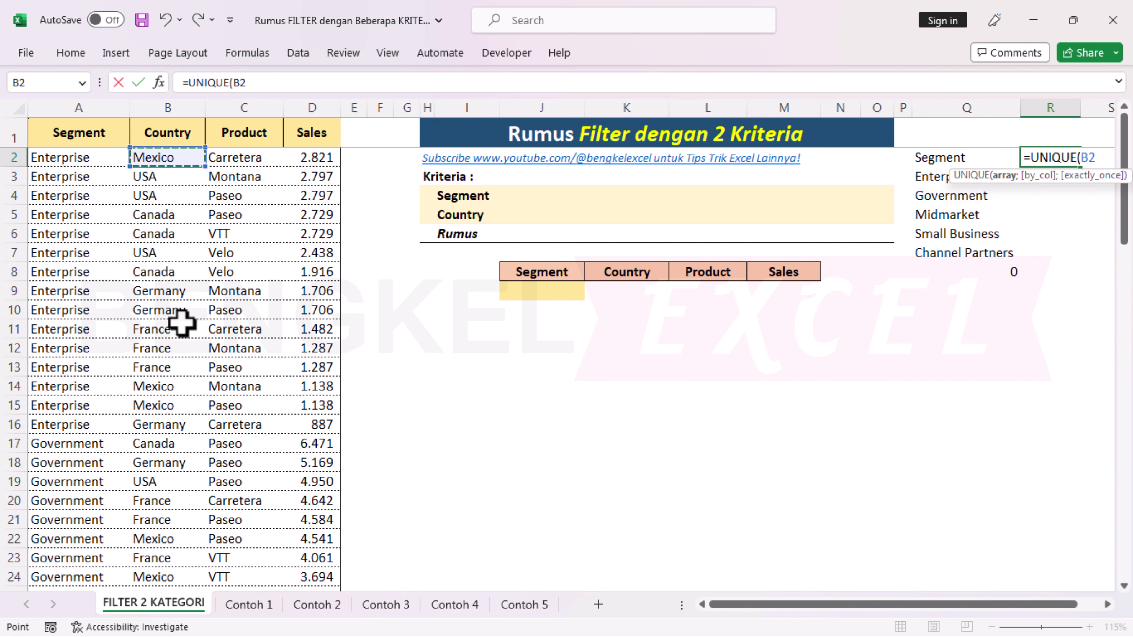
key(ctrl+shift+Down)
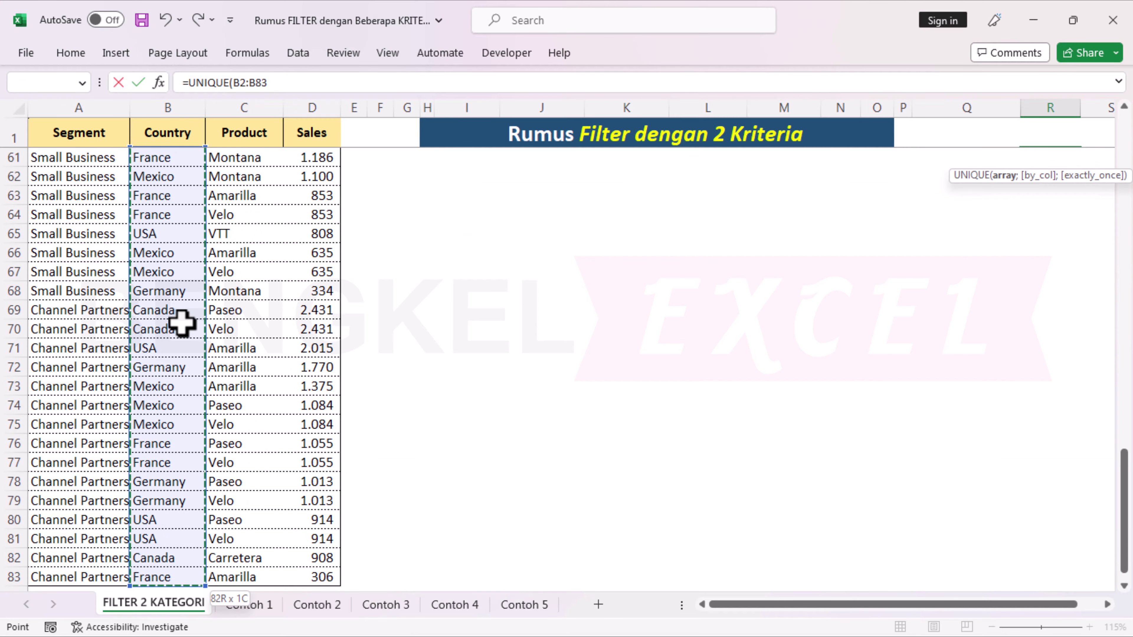
key(Return)
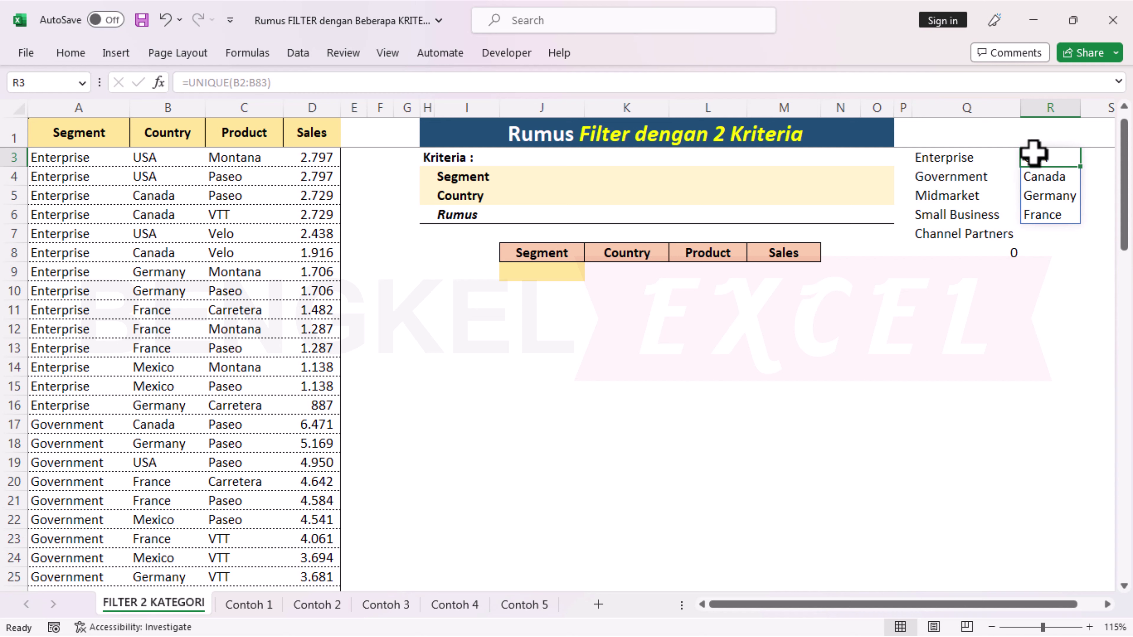
Compare the entries of the unique country list with those of the unique segment list
click(1053, 196)
click(1048, 226)
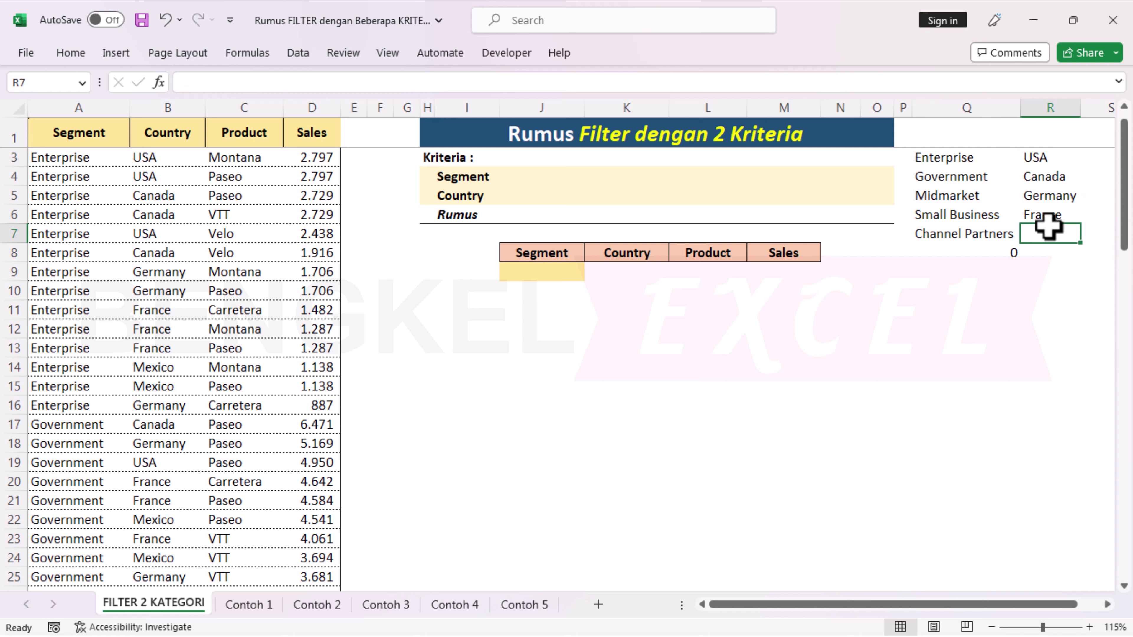
click(964, 158)
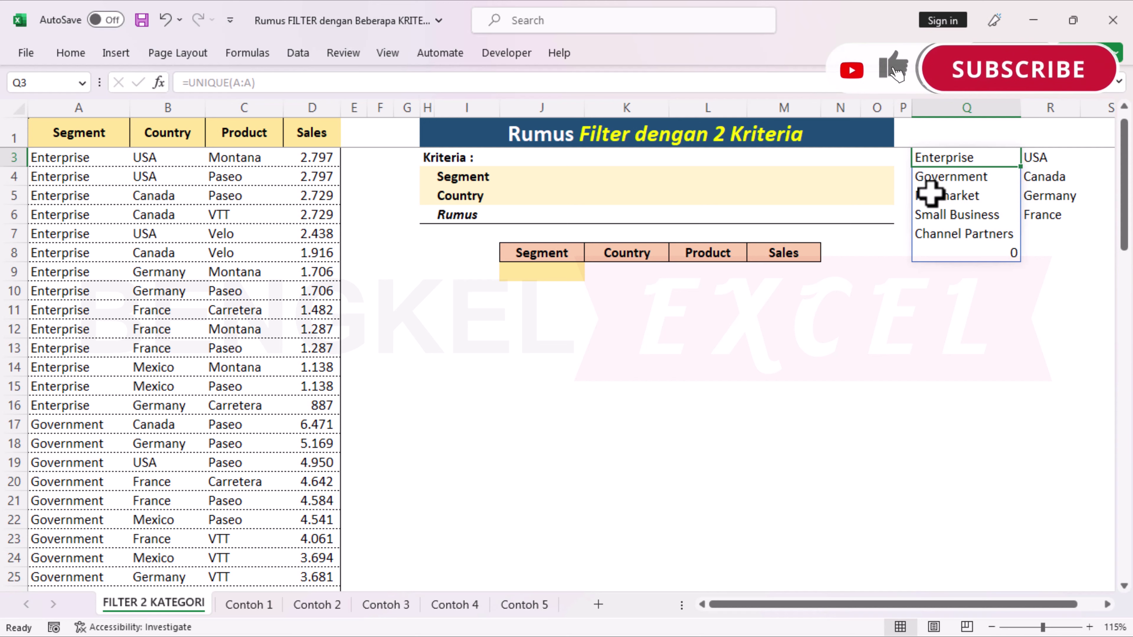
scroll(932, 191, up, 1)
click(981, 252)
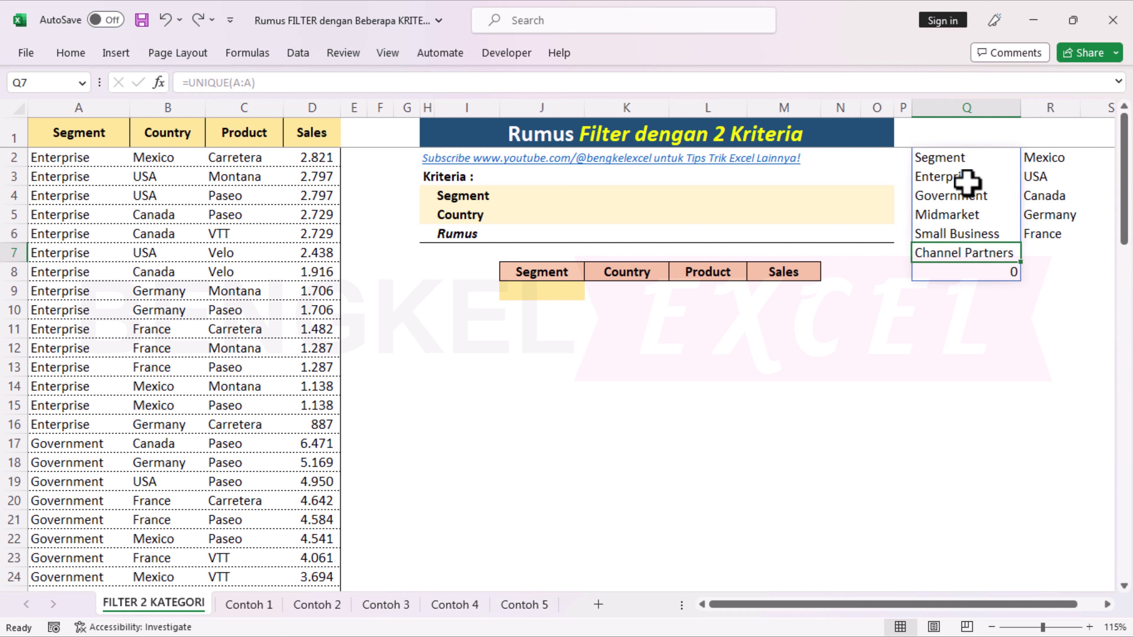
Replace the segment list formula in Q2 with =UNIQUE(A2:A83), leaving out the header and blank rows
click(966, 160)
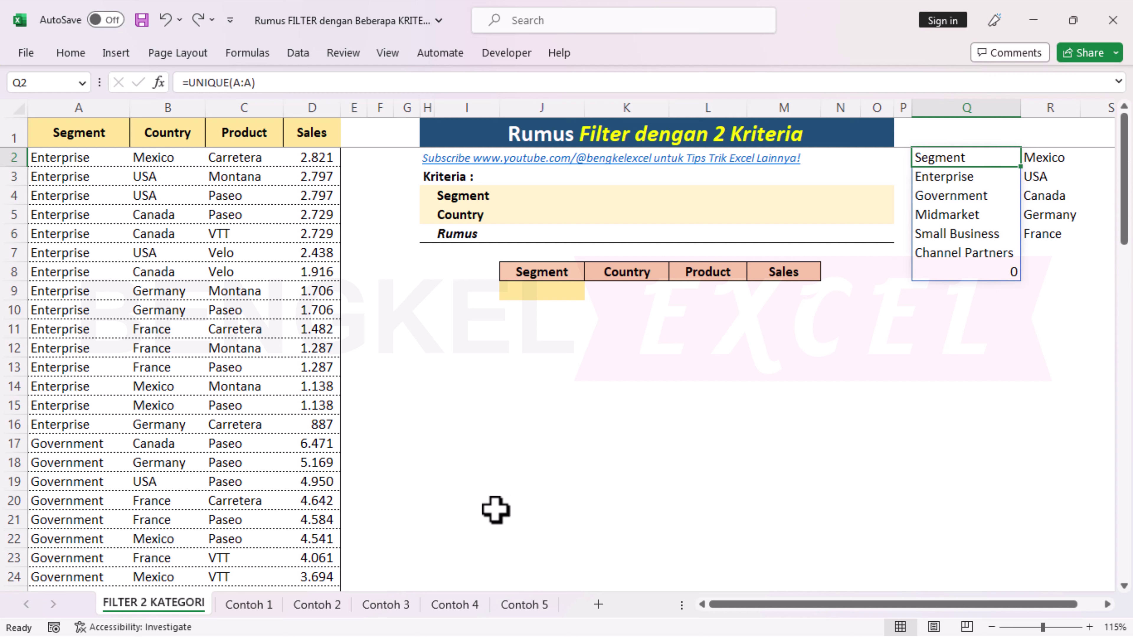
key(Delete)
text(=UNI)
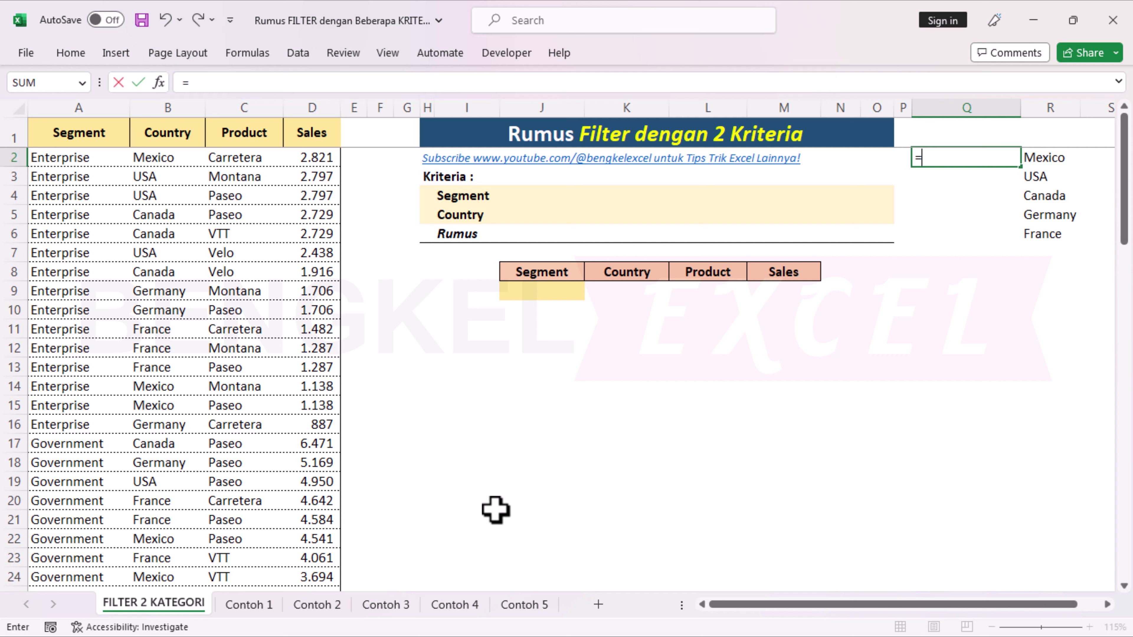
key(Down)
key(Down)
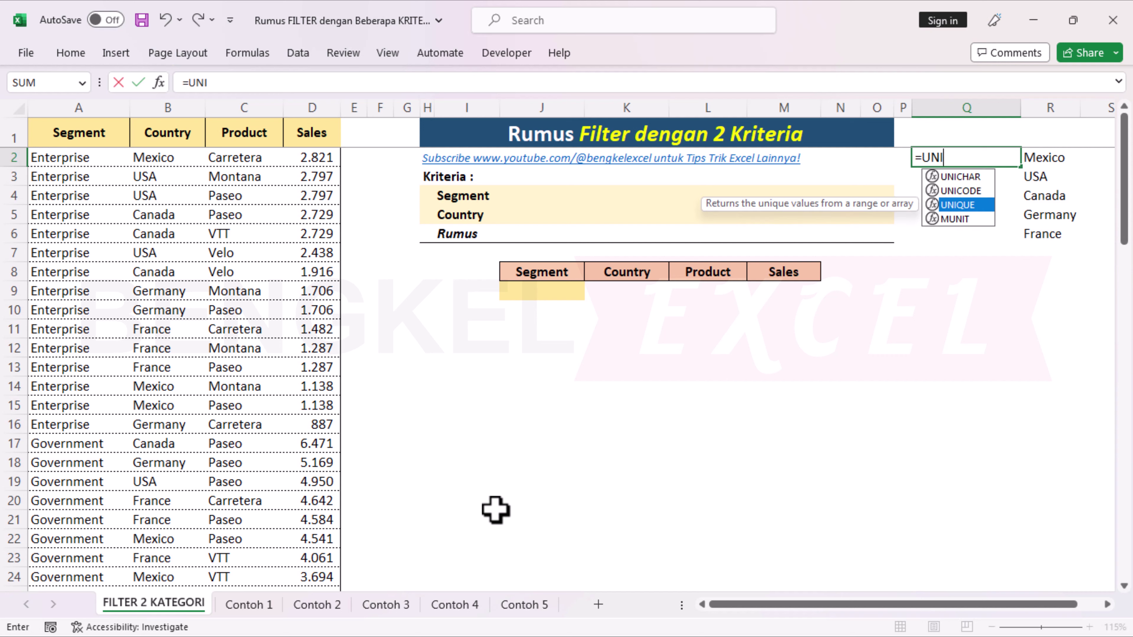
key(Tab)
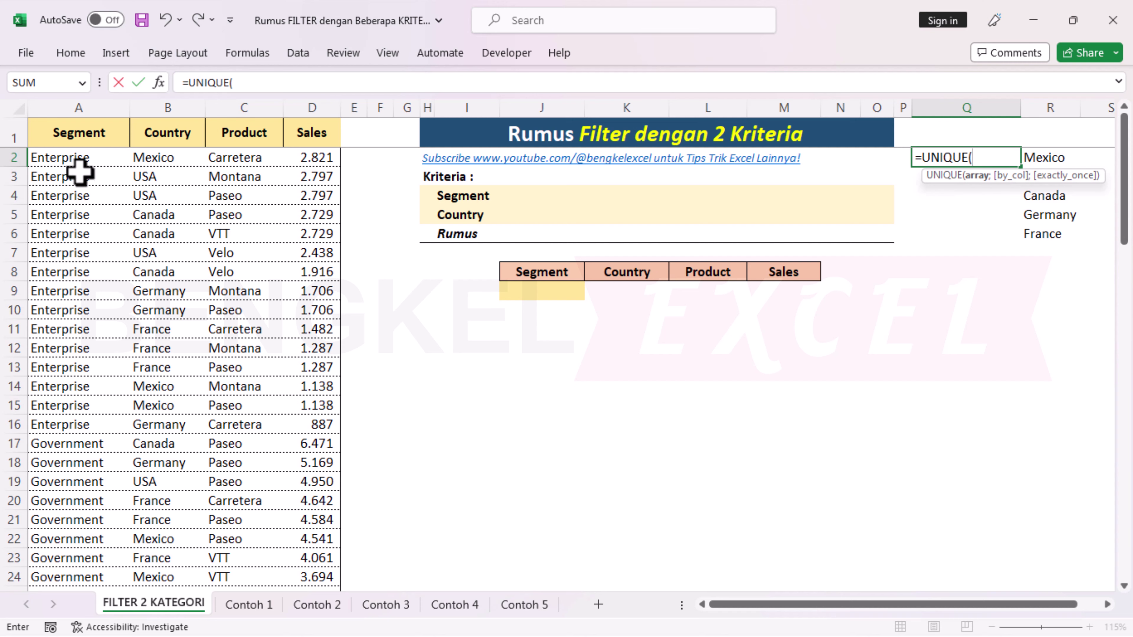
click(83, 154)
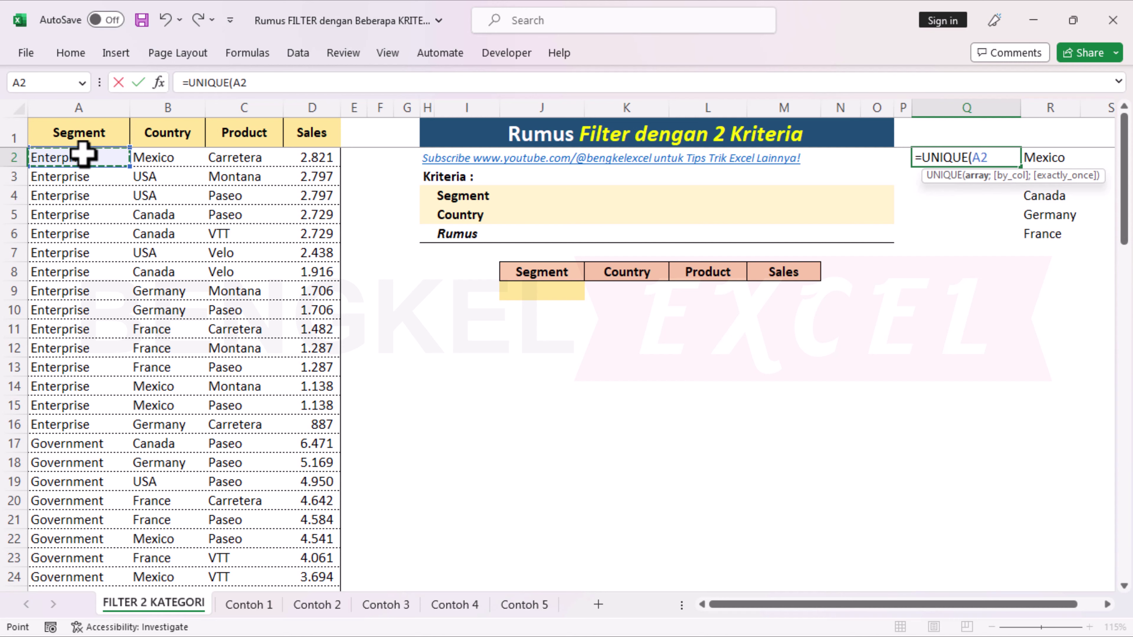
key(ctrl+shift+Down)
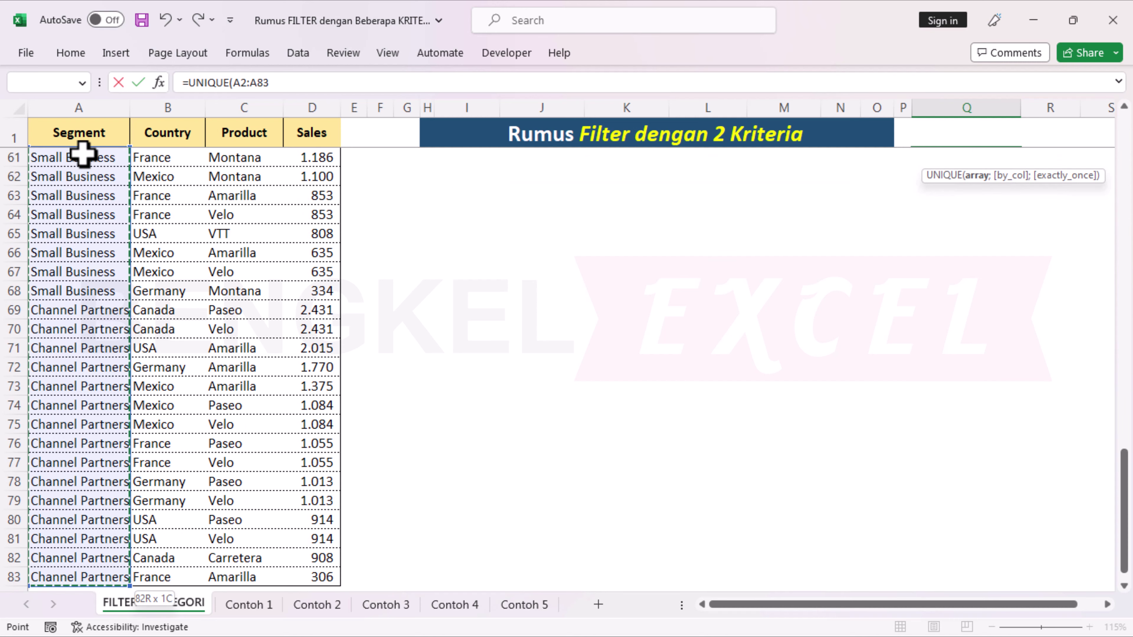
scroll(83, 154, up, 14)
scroll(84, 154, up, 6)
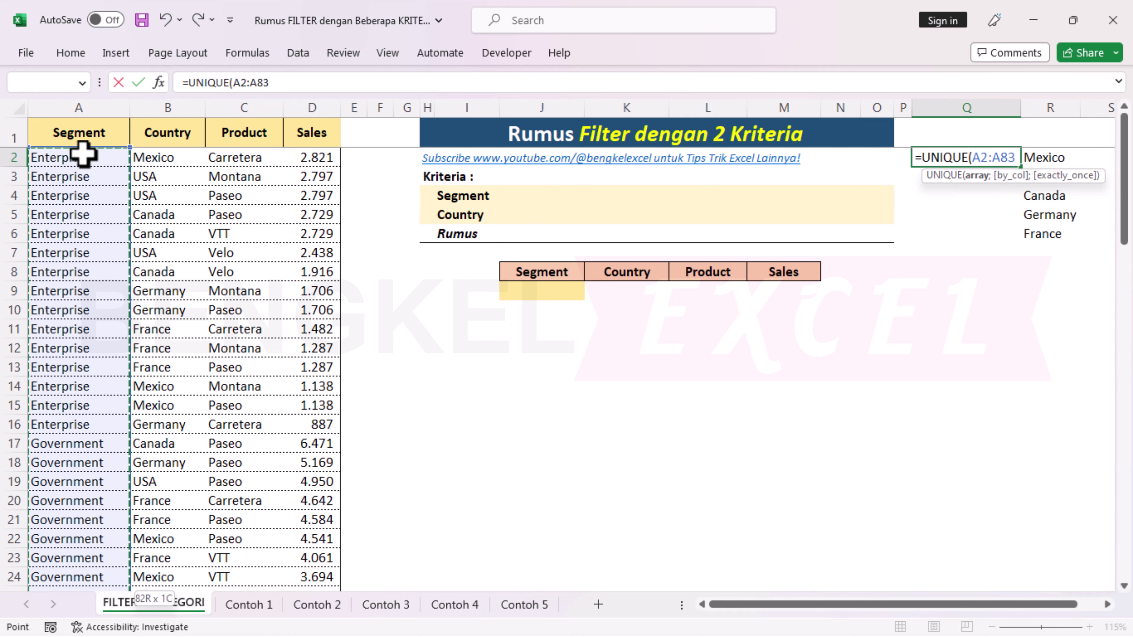
text())
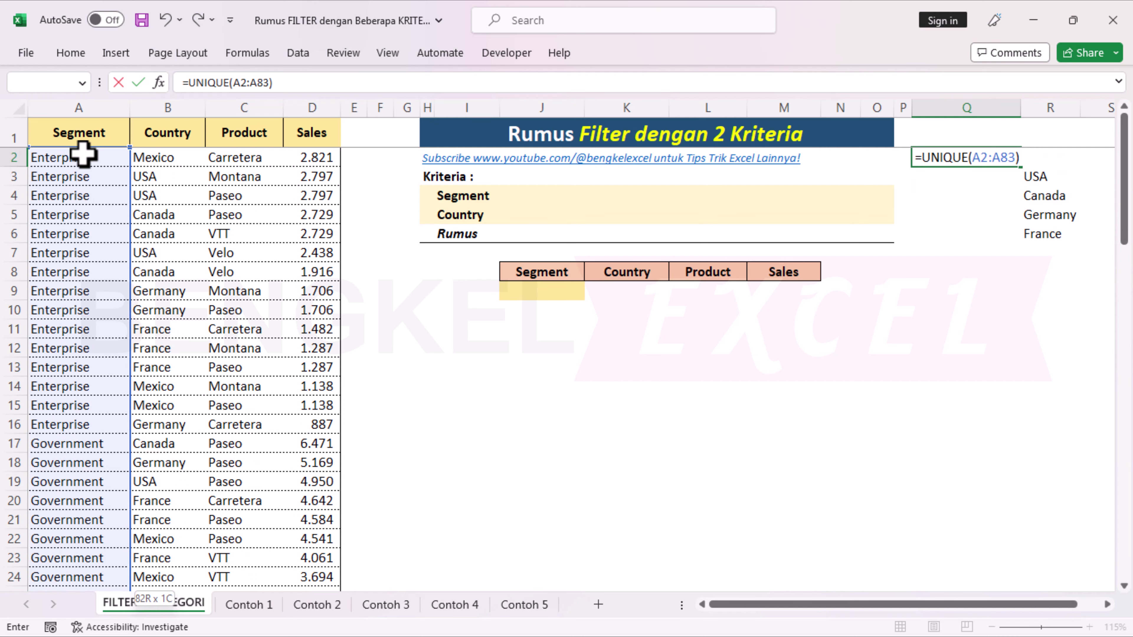
key(Return)
click(974, 156)
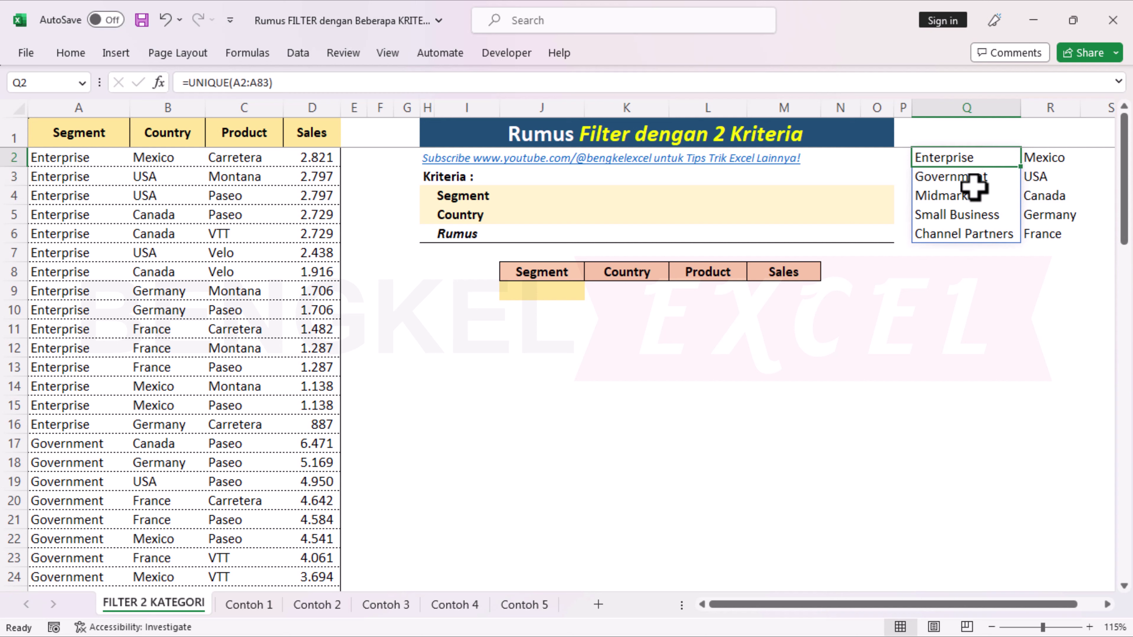
click(975, 230)
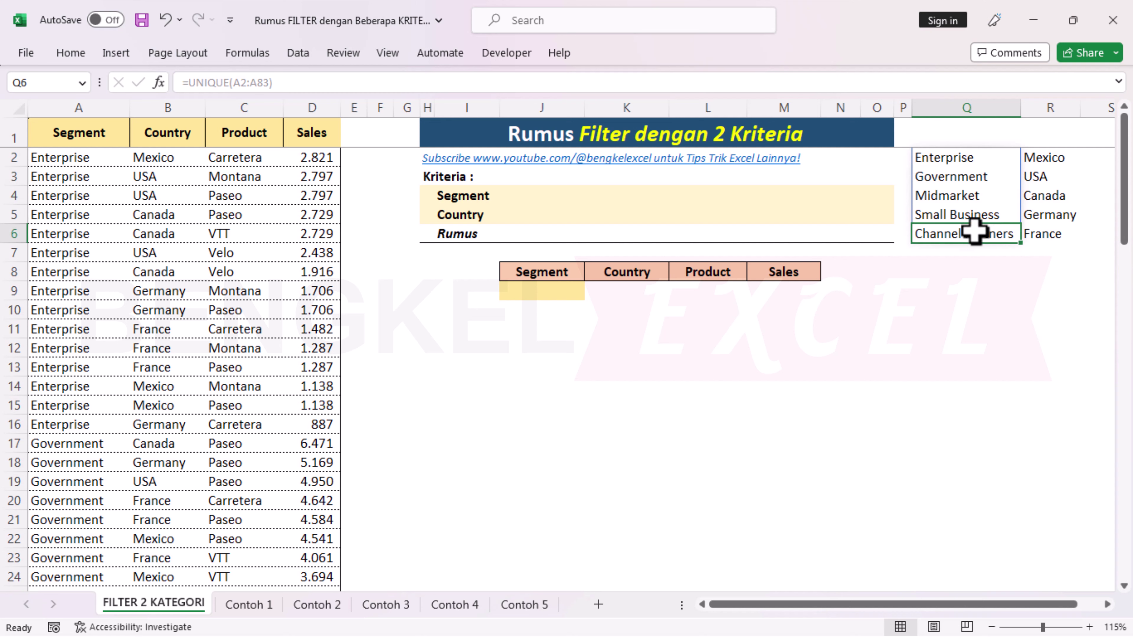
Add a drop-down list to the Segment criterion cell J4 with source Q2:Q6, and choose Enterprise from it
click(531, 193)
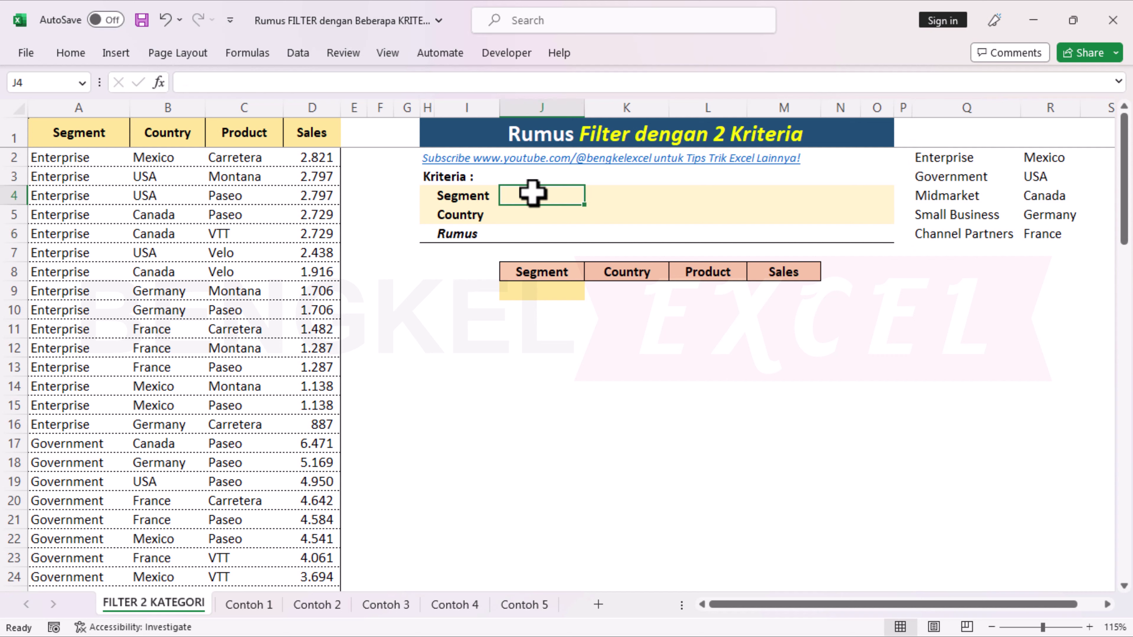
click(302, 52)
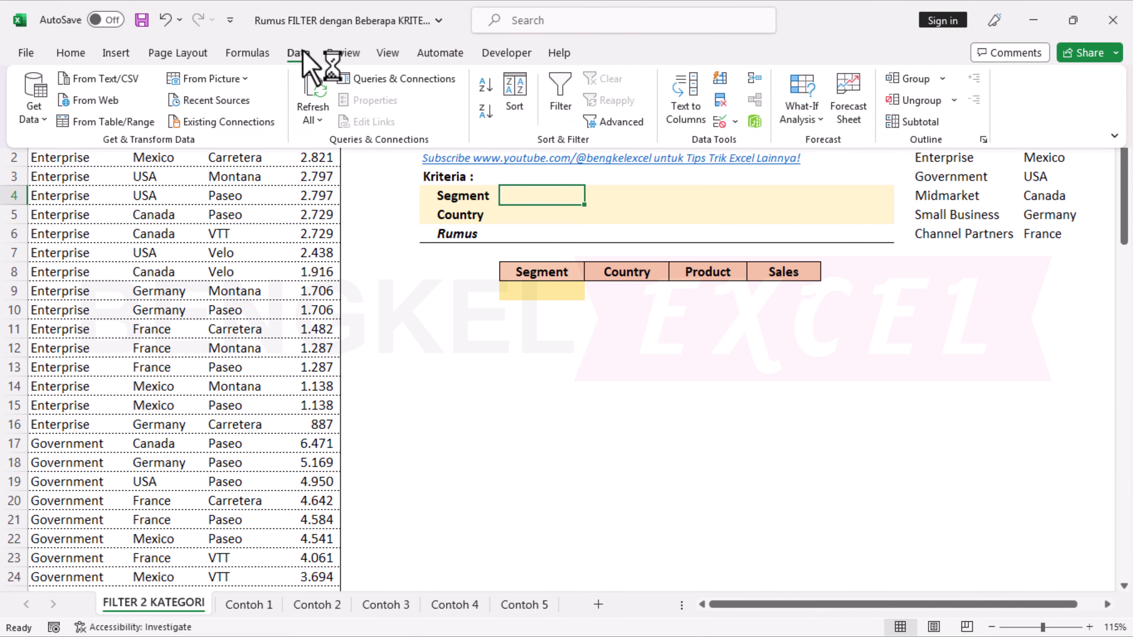
click(720, 123)
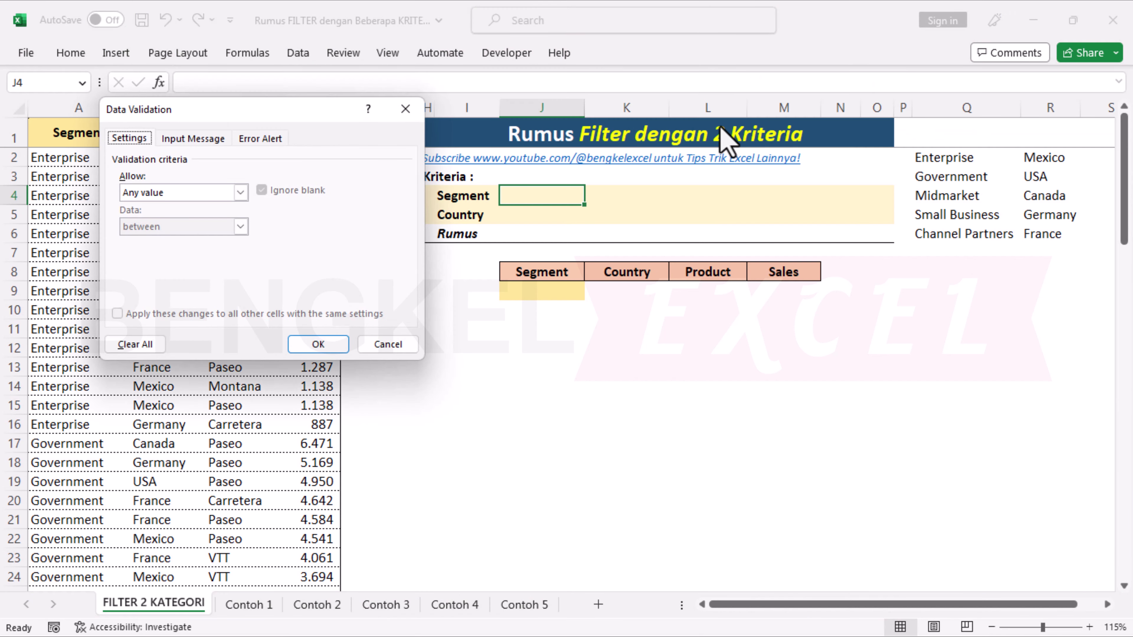
click(159, 194)
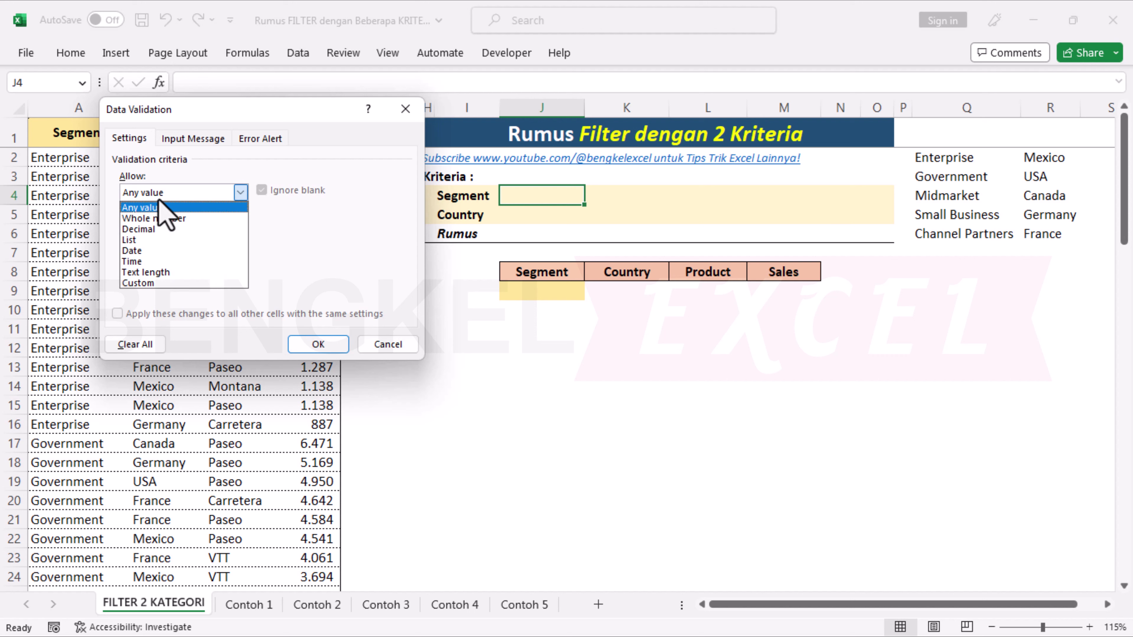
click(158, 239)
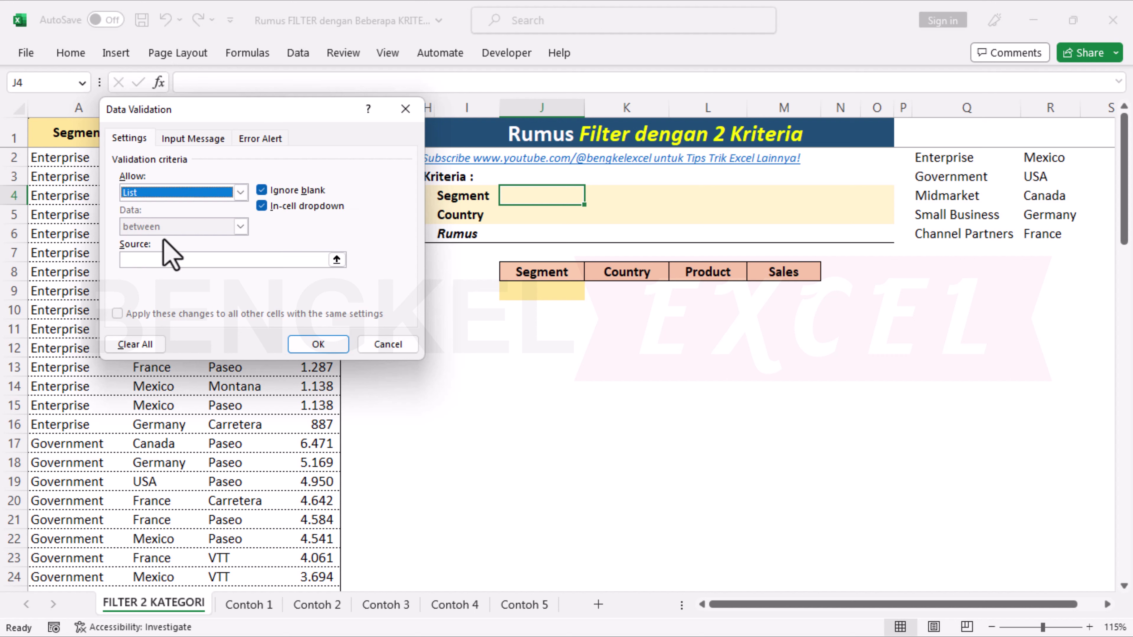
click(152, 261)
drag(940, 162, 938, 228)
click(318, 347)
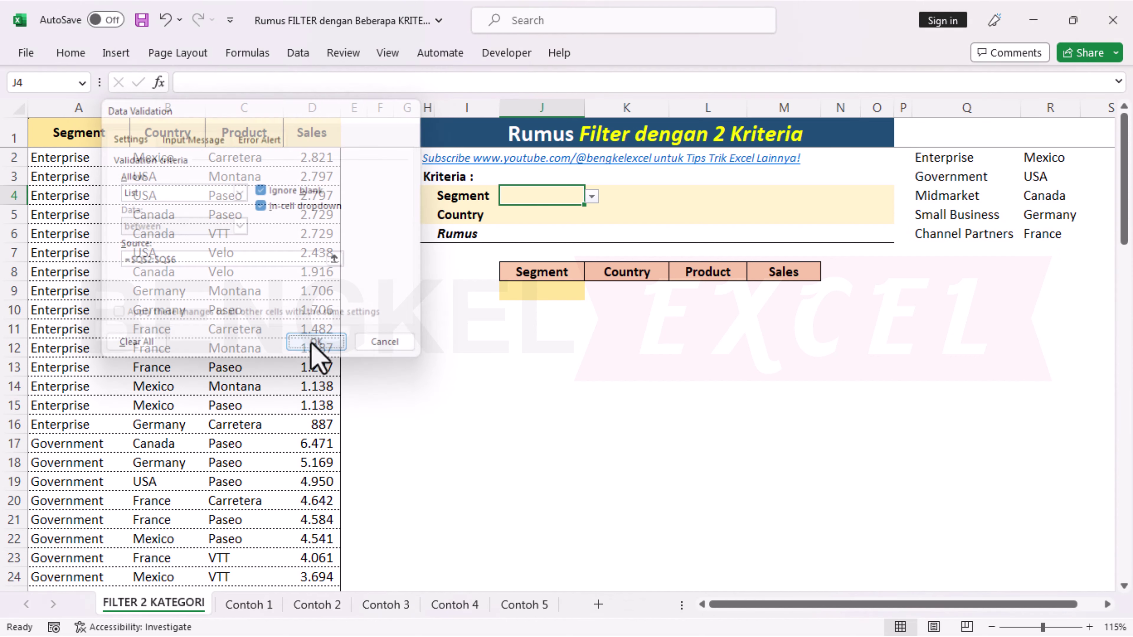
click(592, 196)
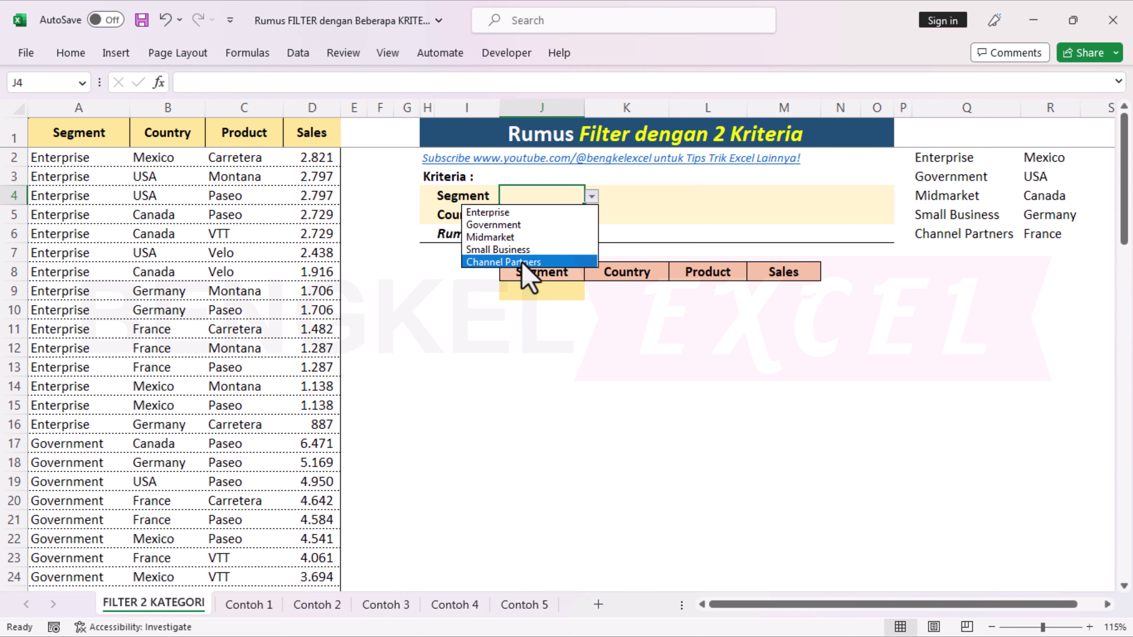
click(538, 213)
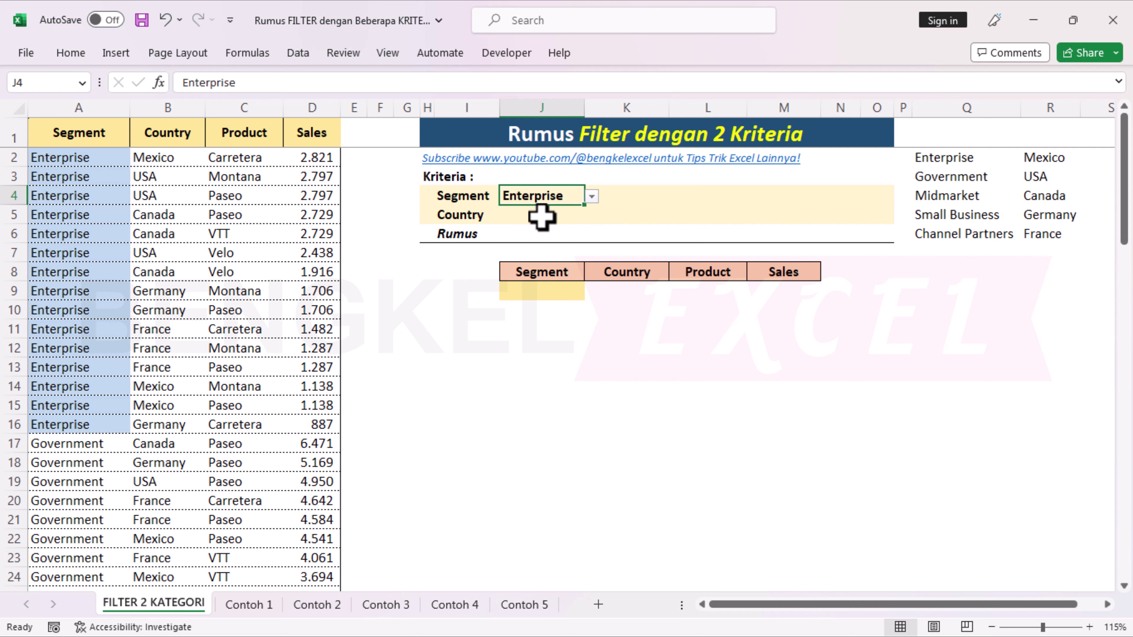
Add a drop-down list to the Country criterion cell J5 with source R2:R6, and choose Mexico from it
click(541, 218)
click(298, 53)
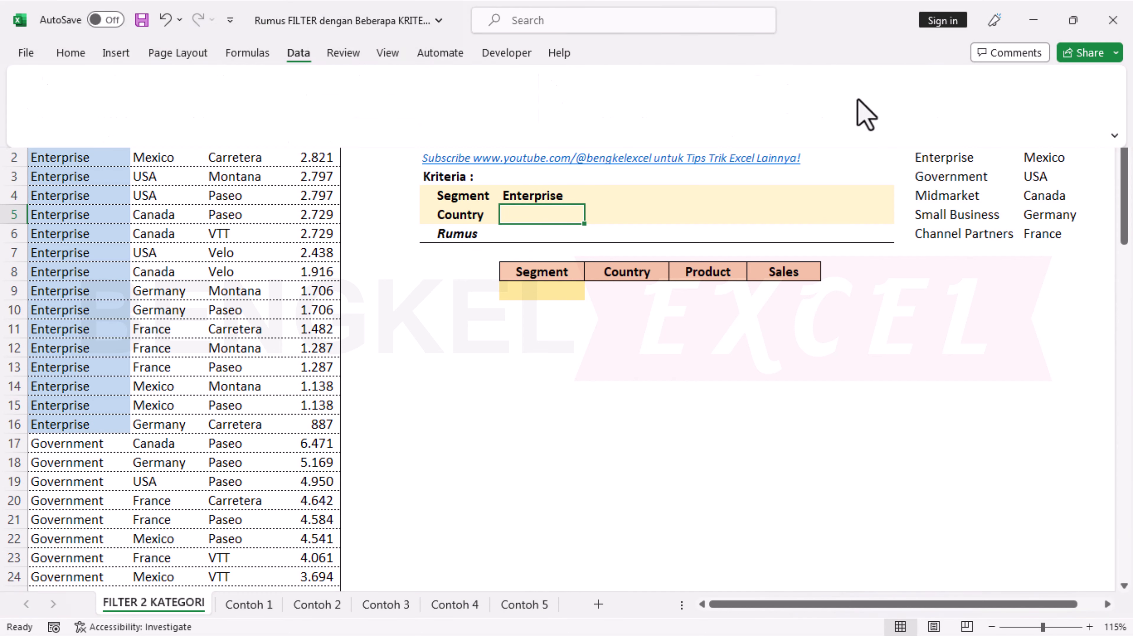
click(717, 139)
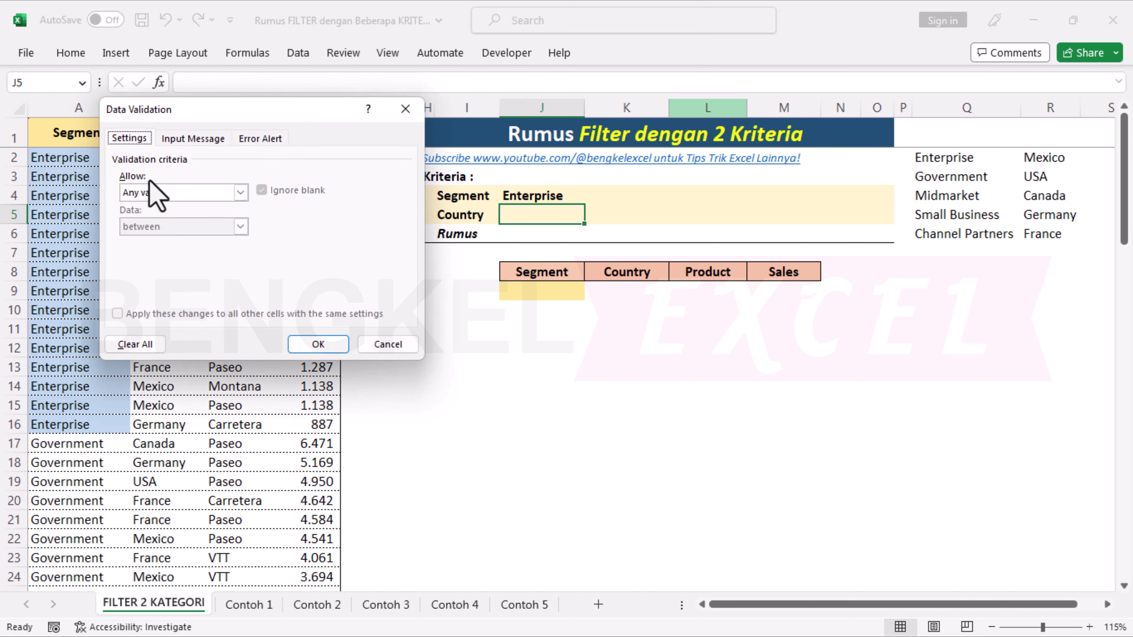
click(151, 192)
click(145, 239)
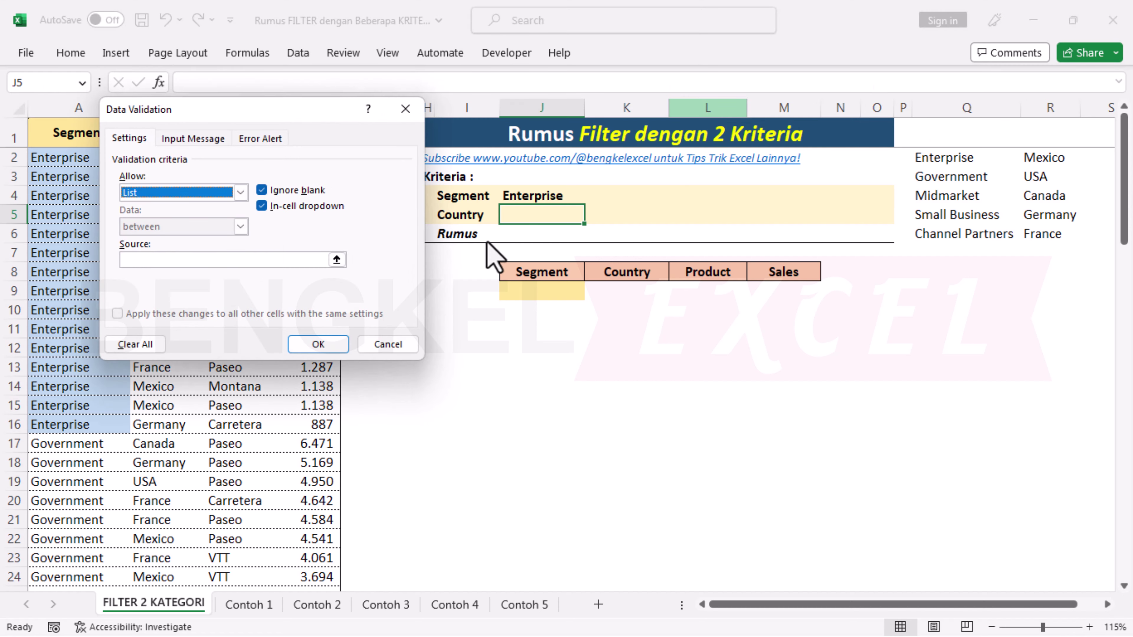
click(150, 261)
drag(1039, 162, 1034, 227)
click(312, 343)
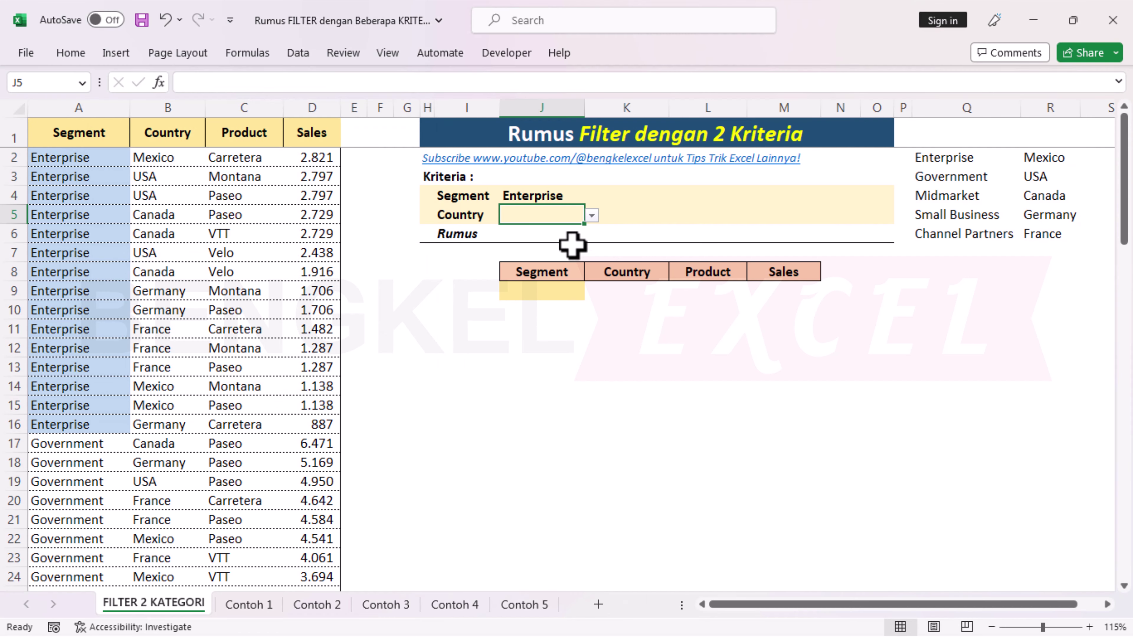
click(591, 216)
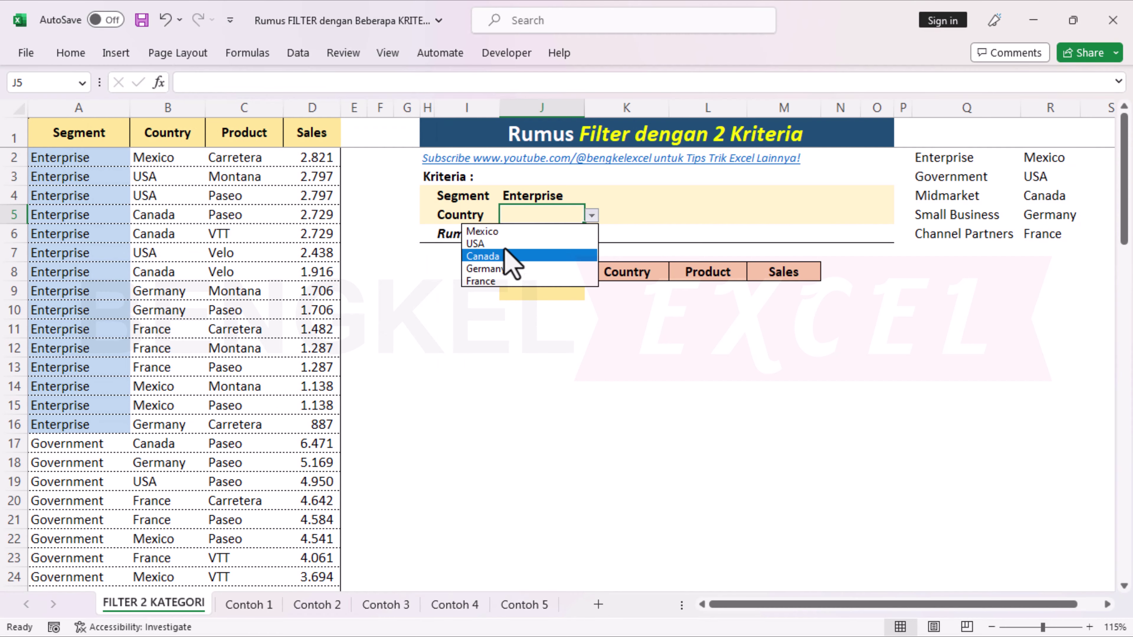
click(502, 232)
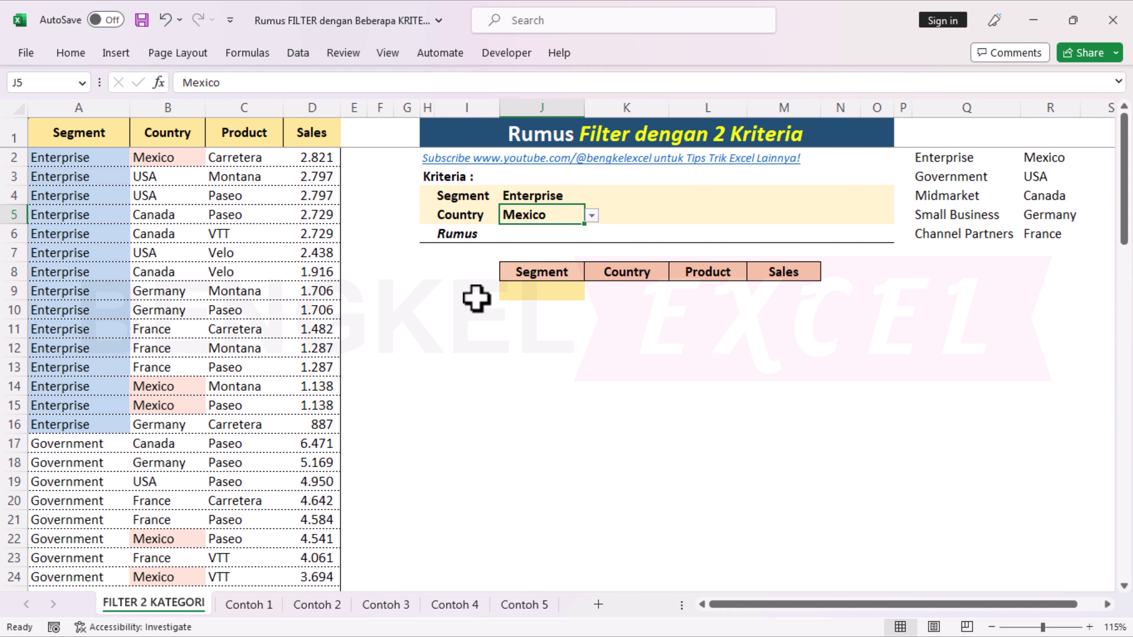
click(510, 194)
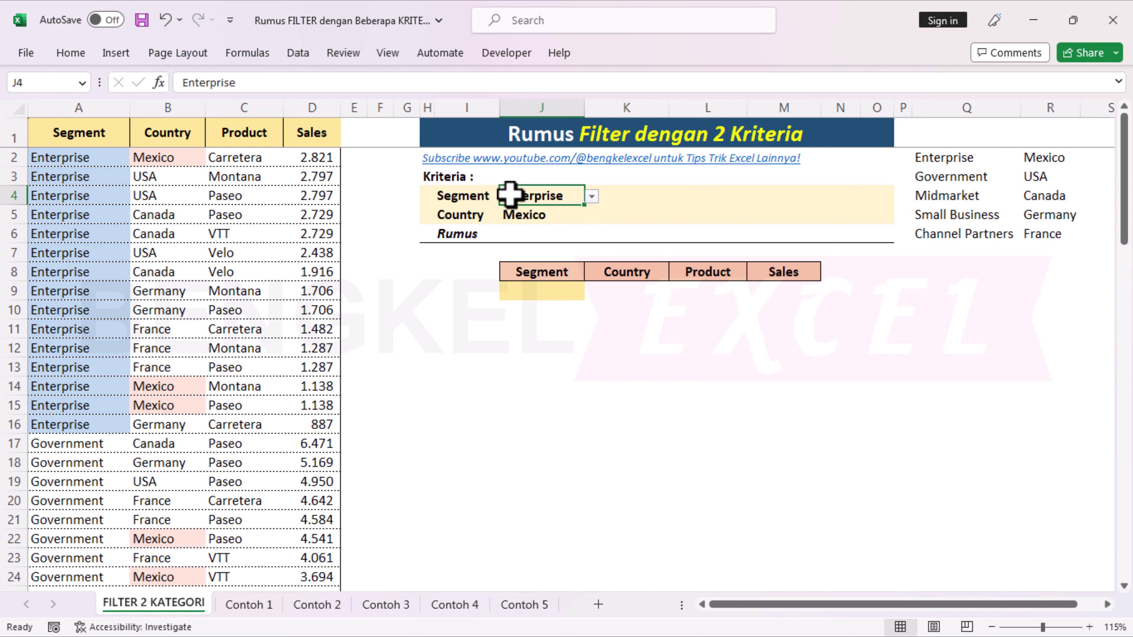
click(561, 216)
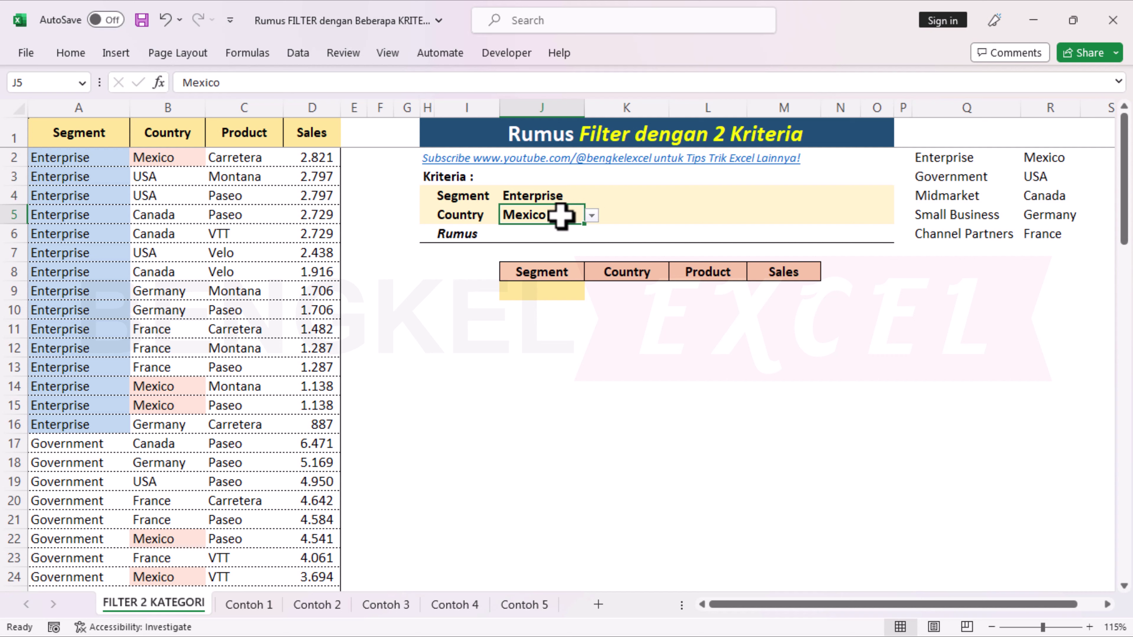
click(545, 348)
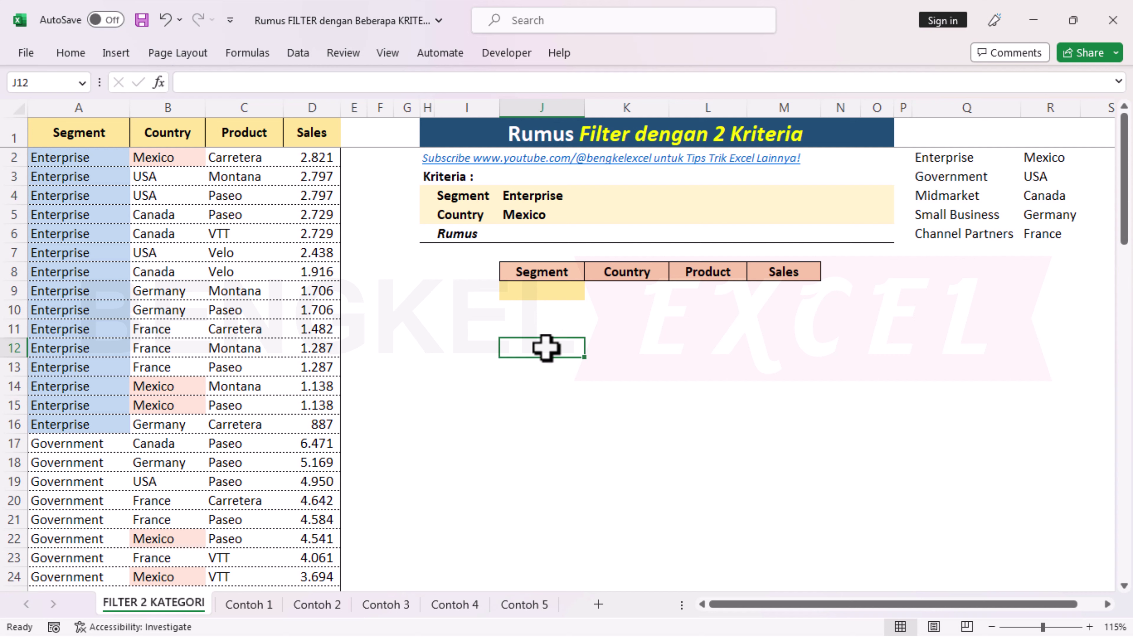
Enter =FILTER(A:D;A:A=J4) in J9 to return the data rows matching only the Segment criterion
click(544, 293)
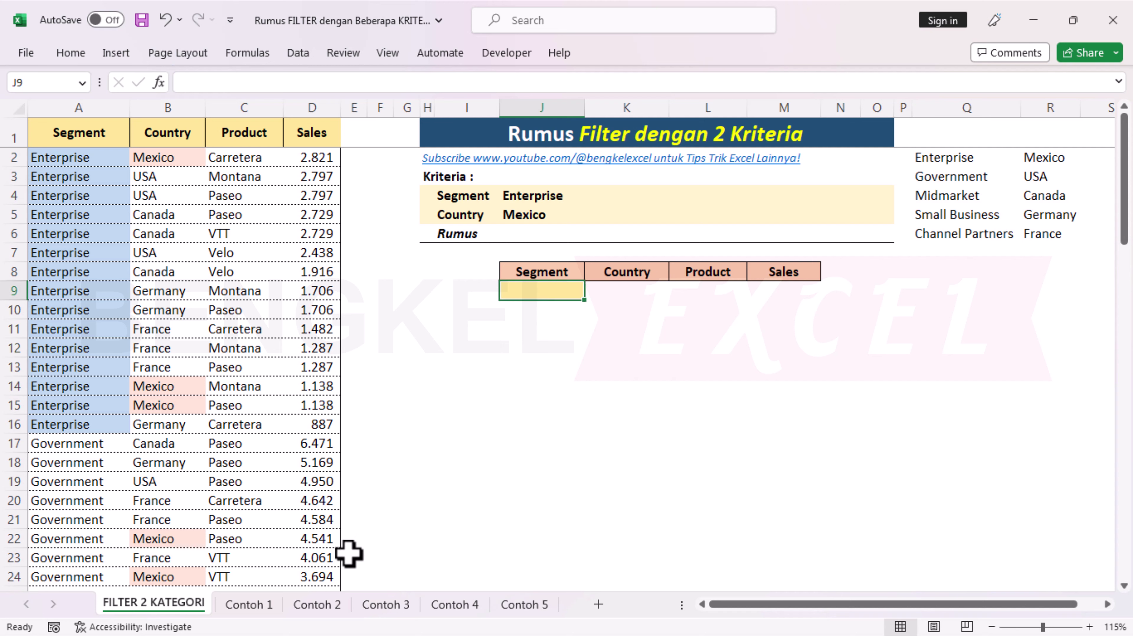
text(=)
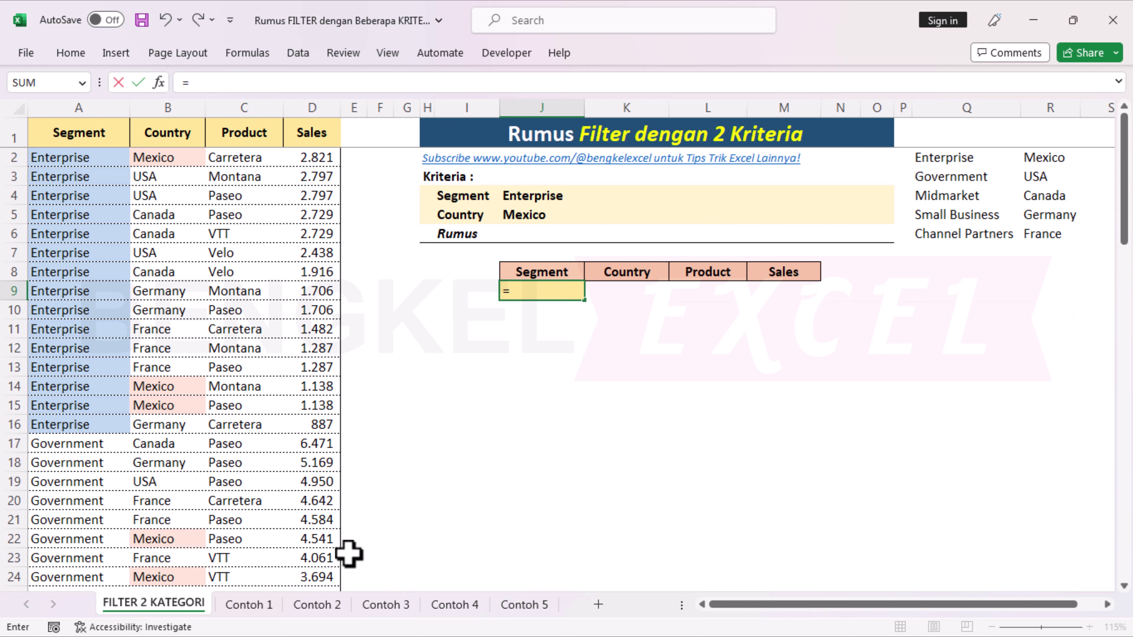
text(FILTER()
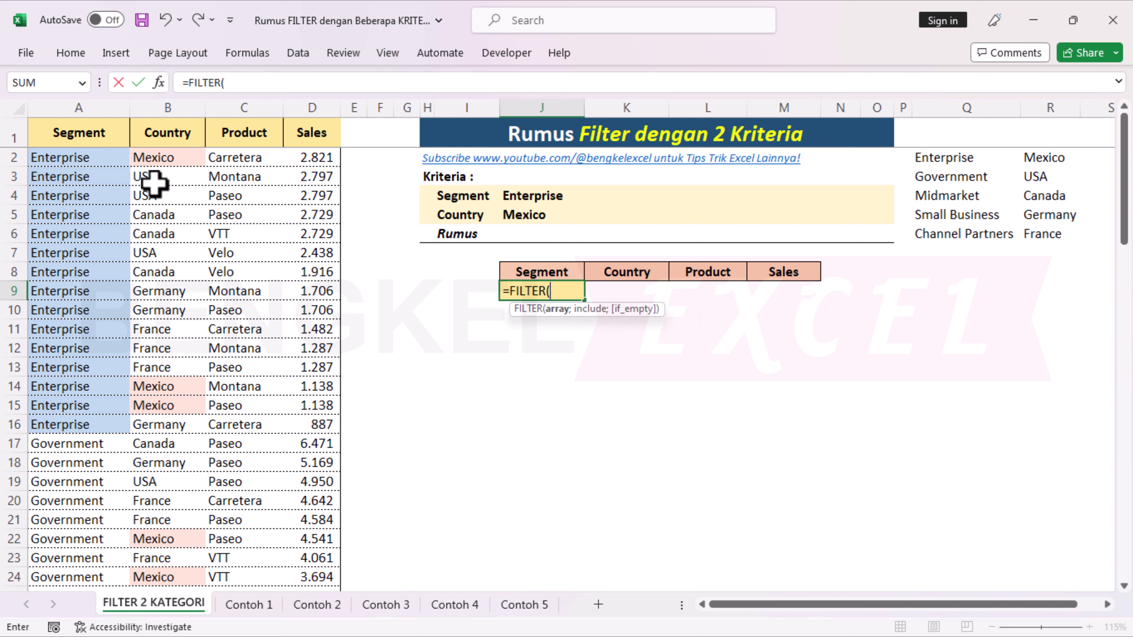
drag(58, 104, 316, 111)
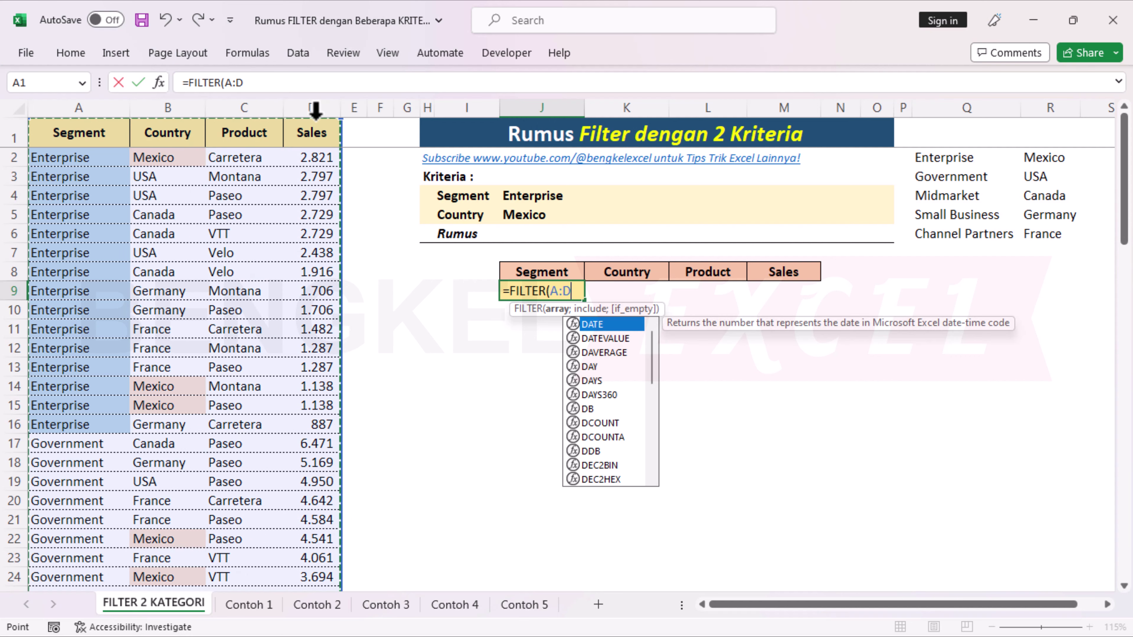
text(;)
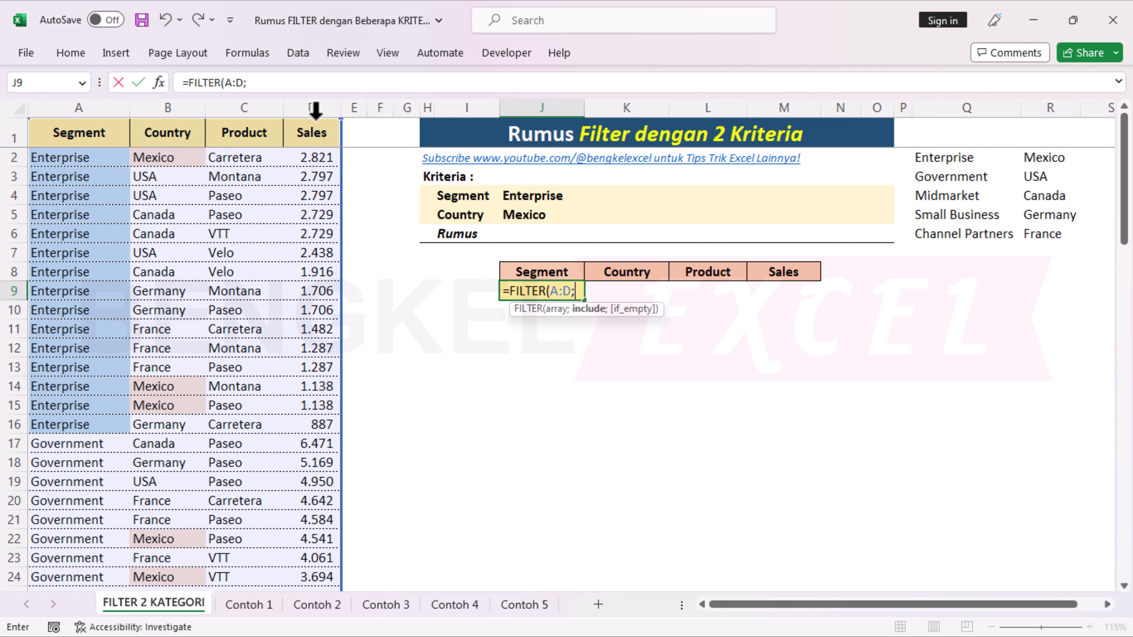
click(85, 106)
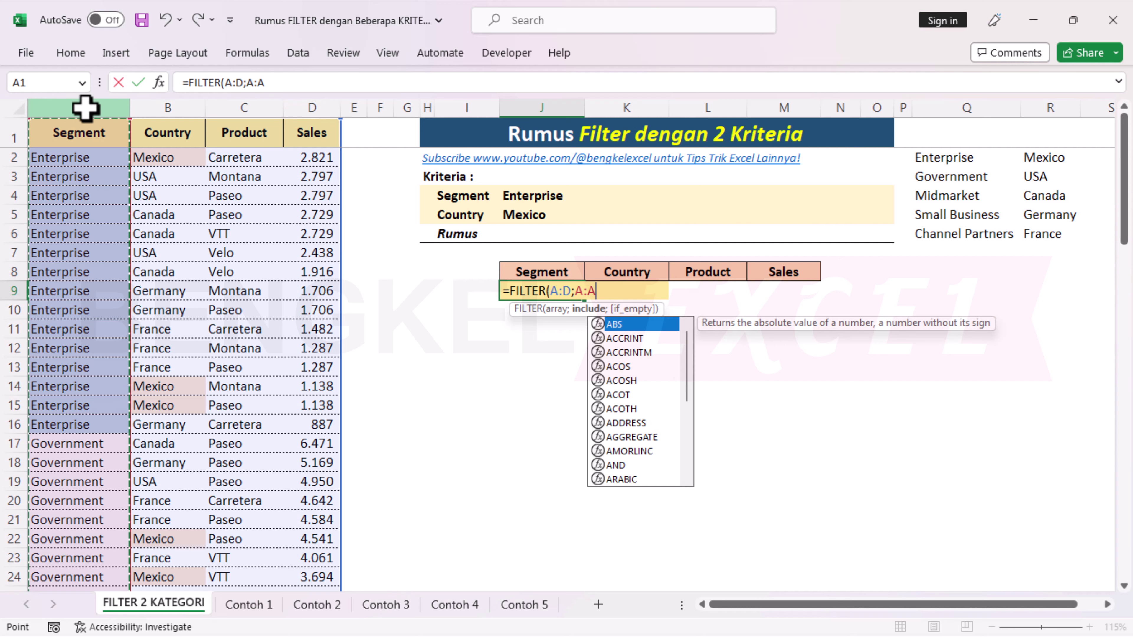
text(=)
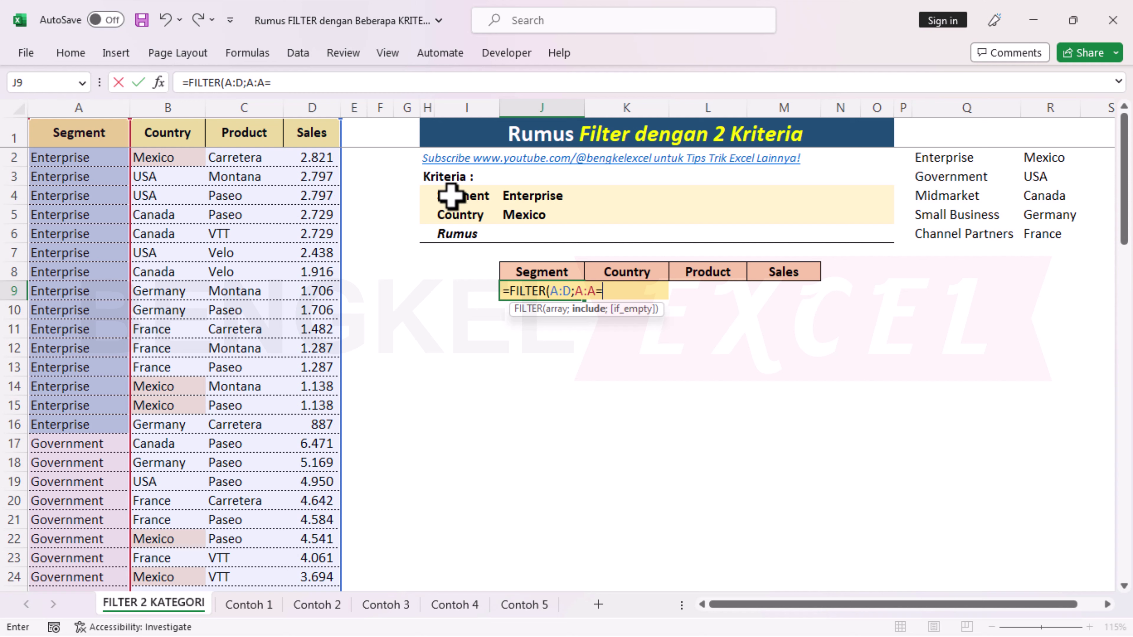
click(544, 198)
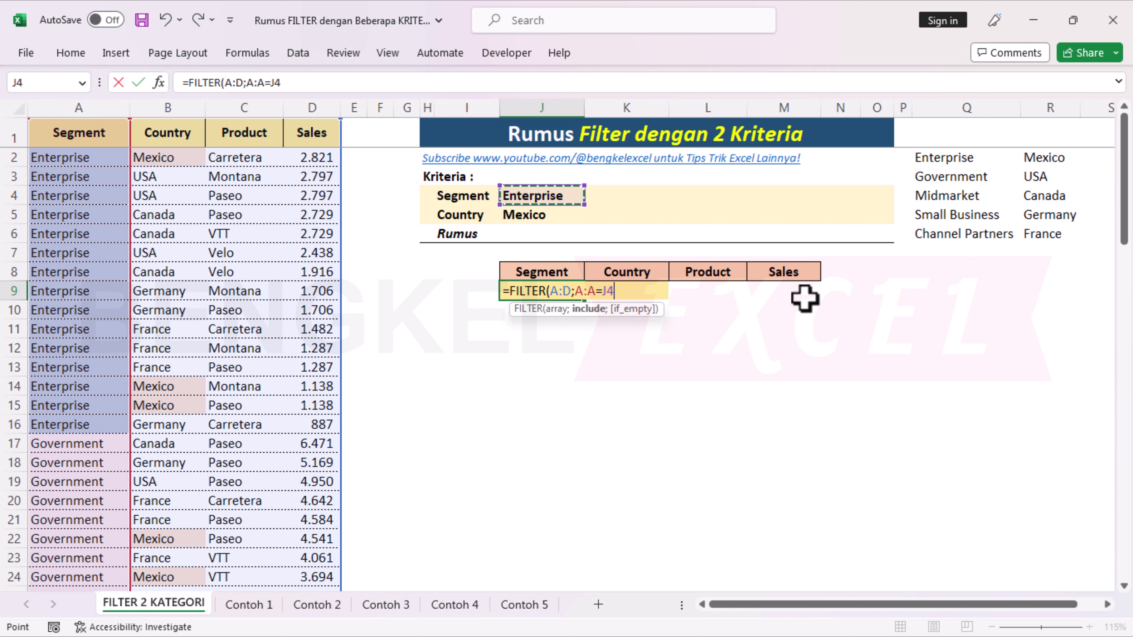
text())
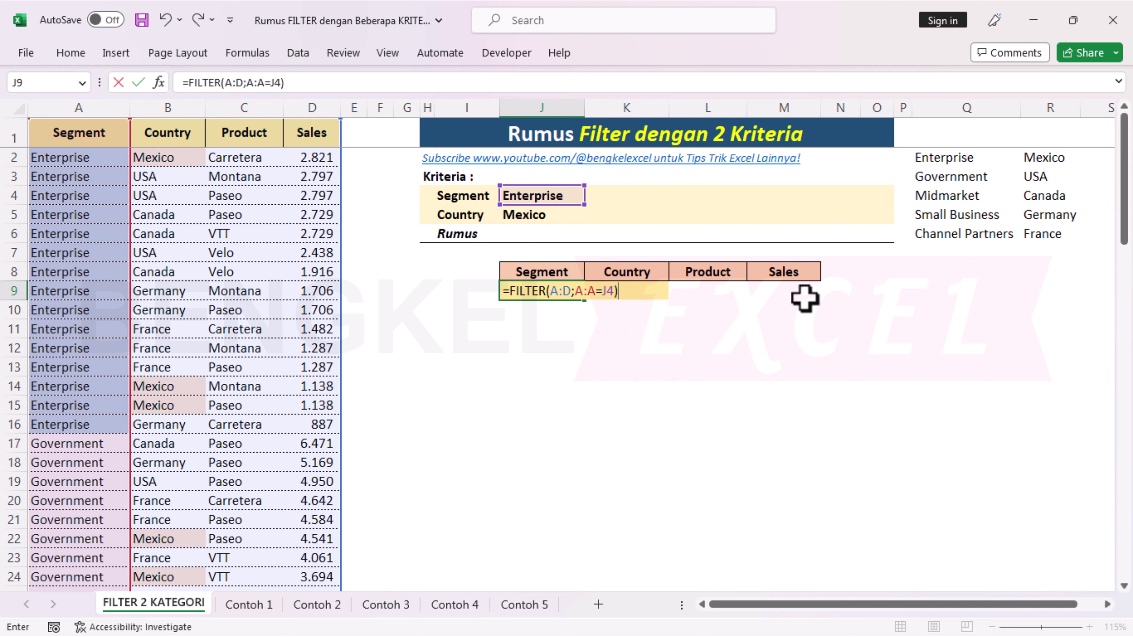
key(Return)
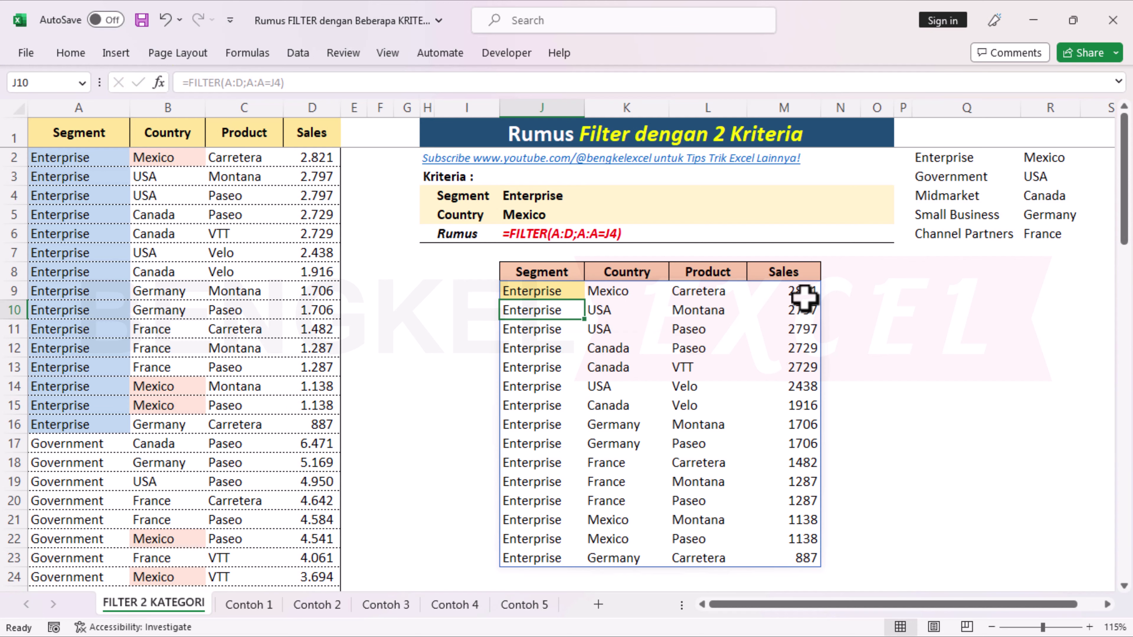
Check the Country values in the single-criterion results, and clear the FILTER formula from J9
click(546, 291)
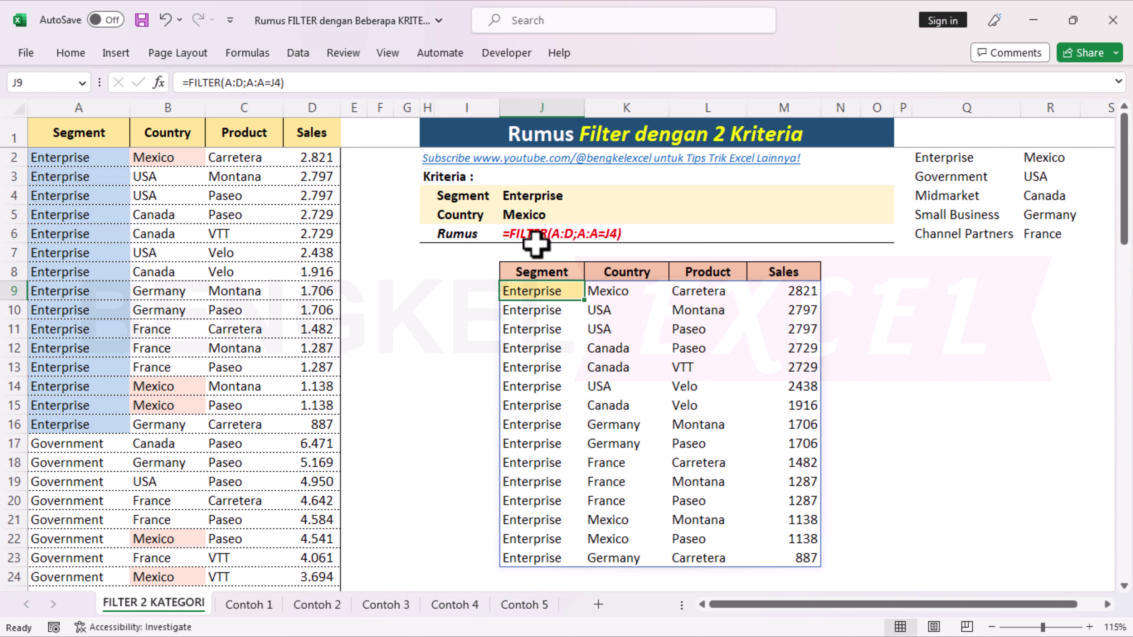
click(629, 309)
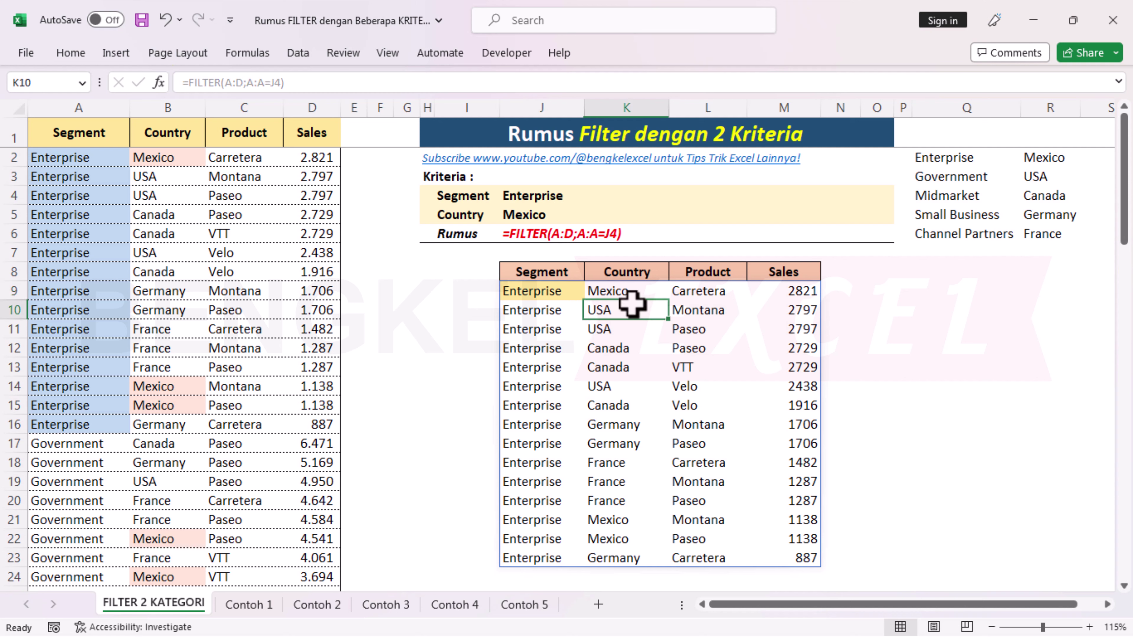
click(606, 350)
click(623, 427)
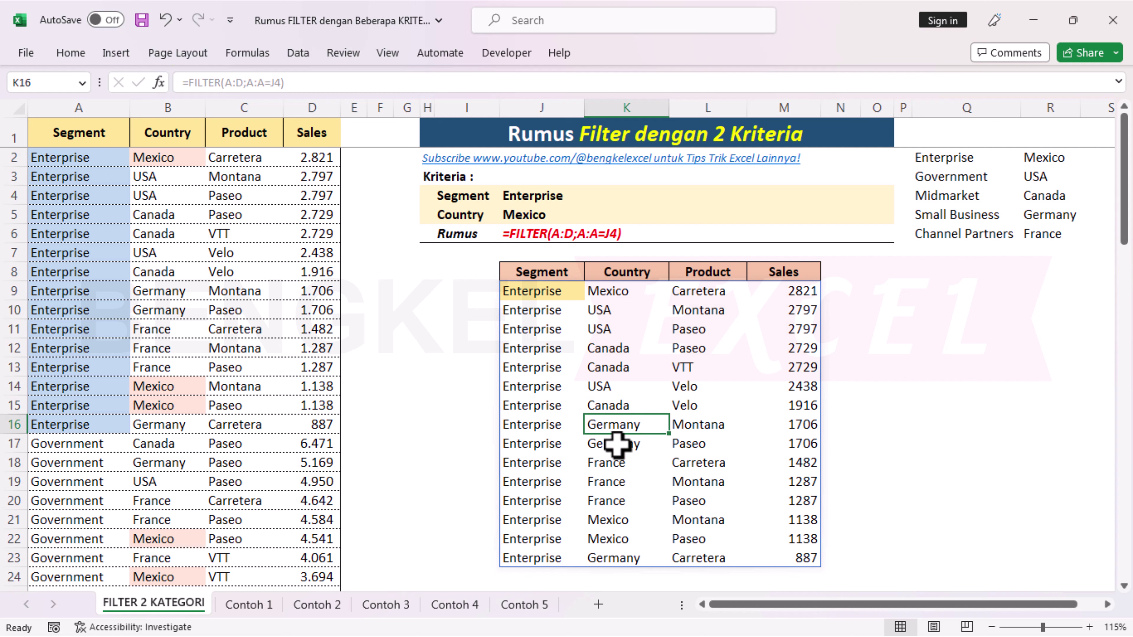
click(609, 478)
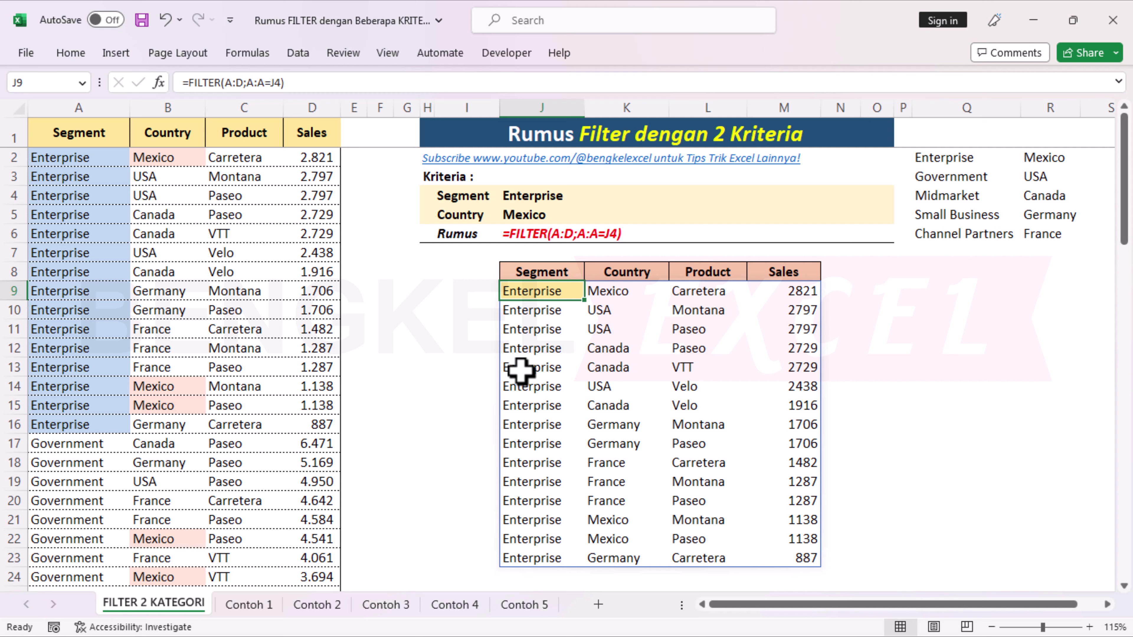
key(Delete)
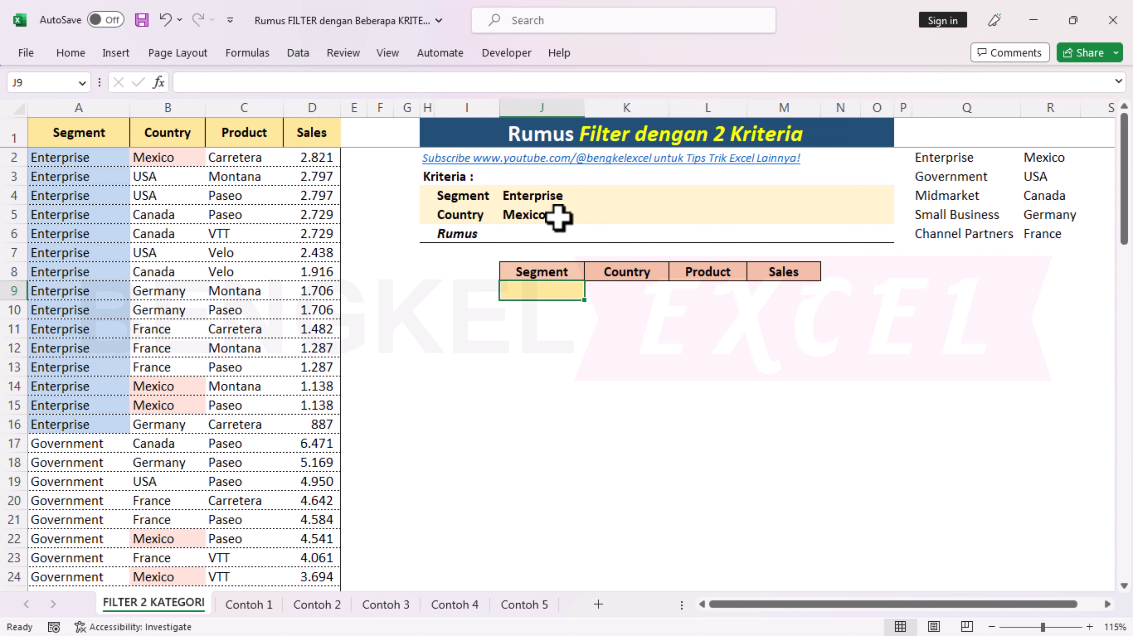
Begin a new FILTER formula in J9 on columns A:D, with a bracketed first condition matching column A to J4
click(539, 200)
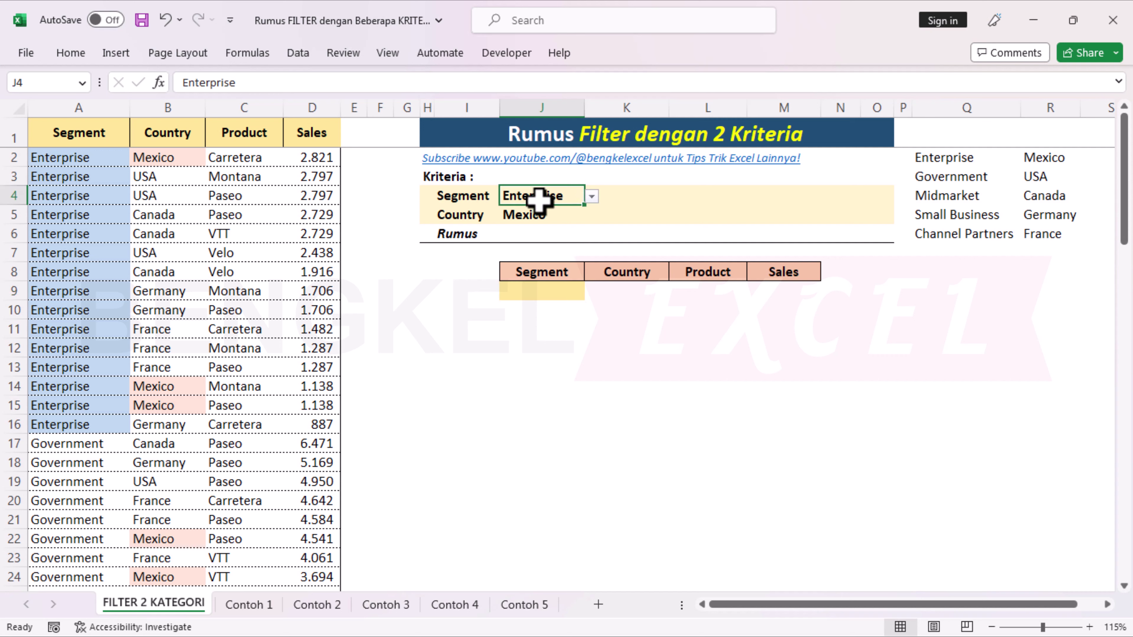
click(539, 217)
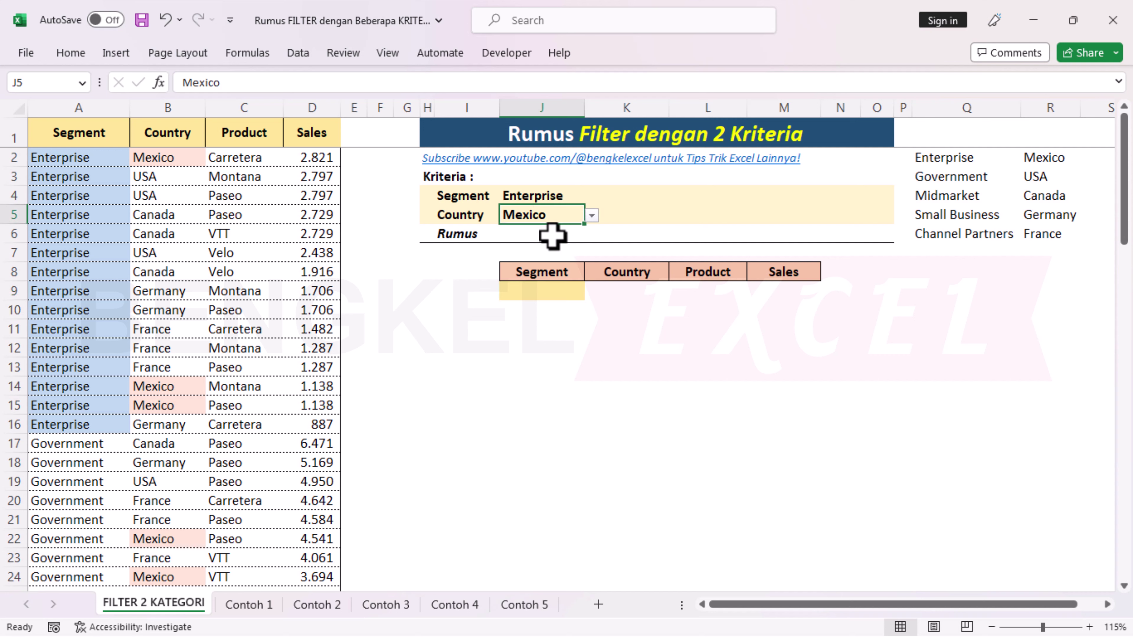
click(542, 295)
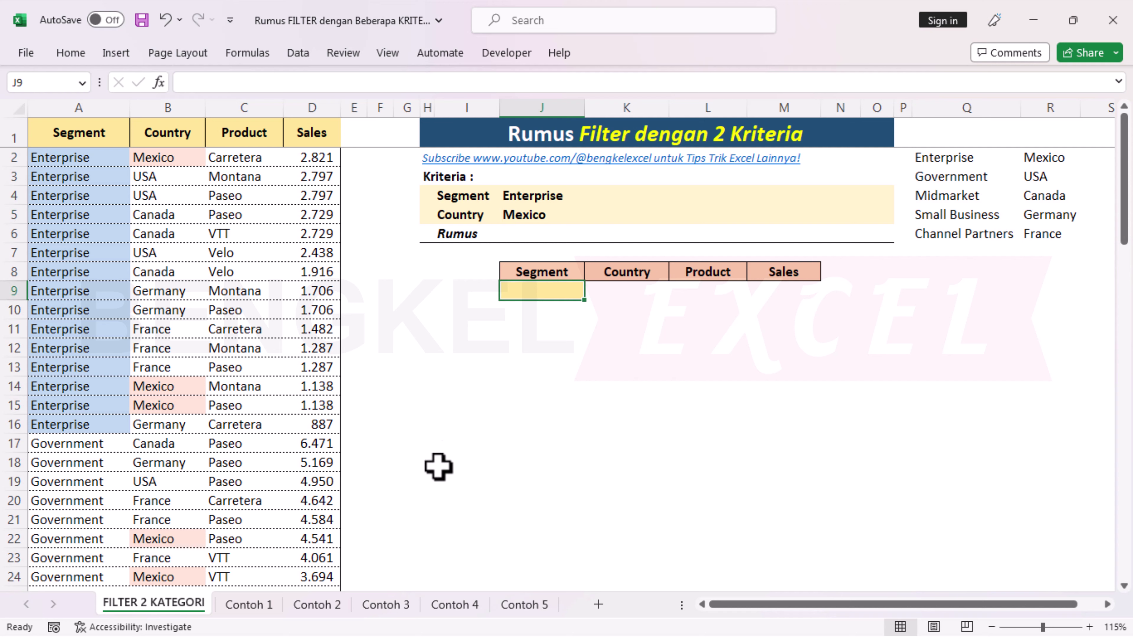
text(=FILT)
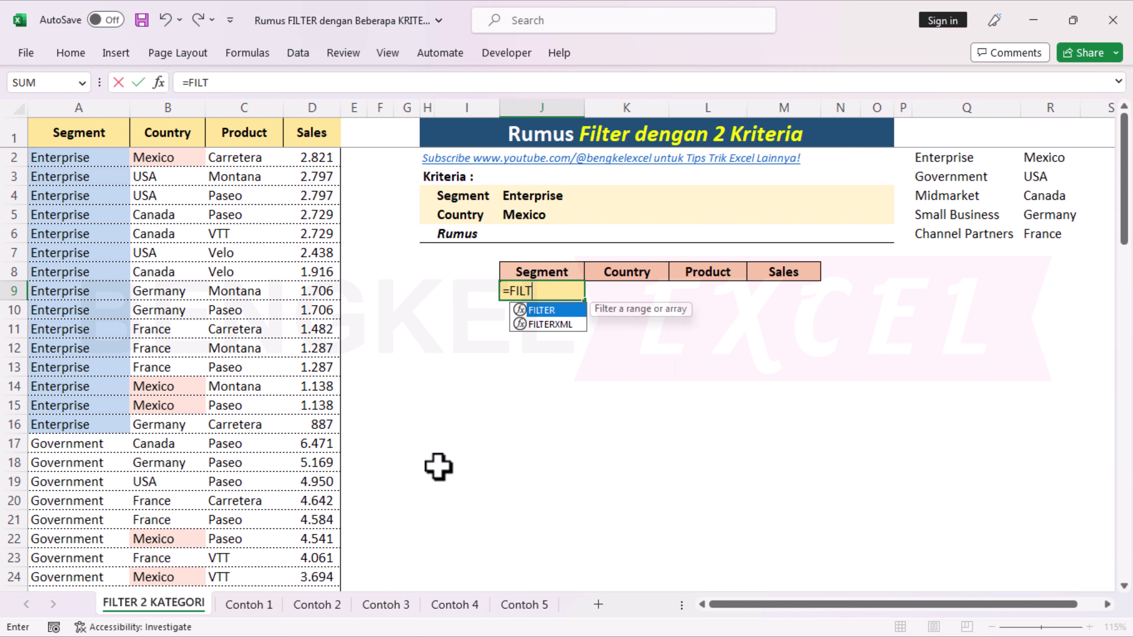
text(ER()
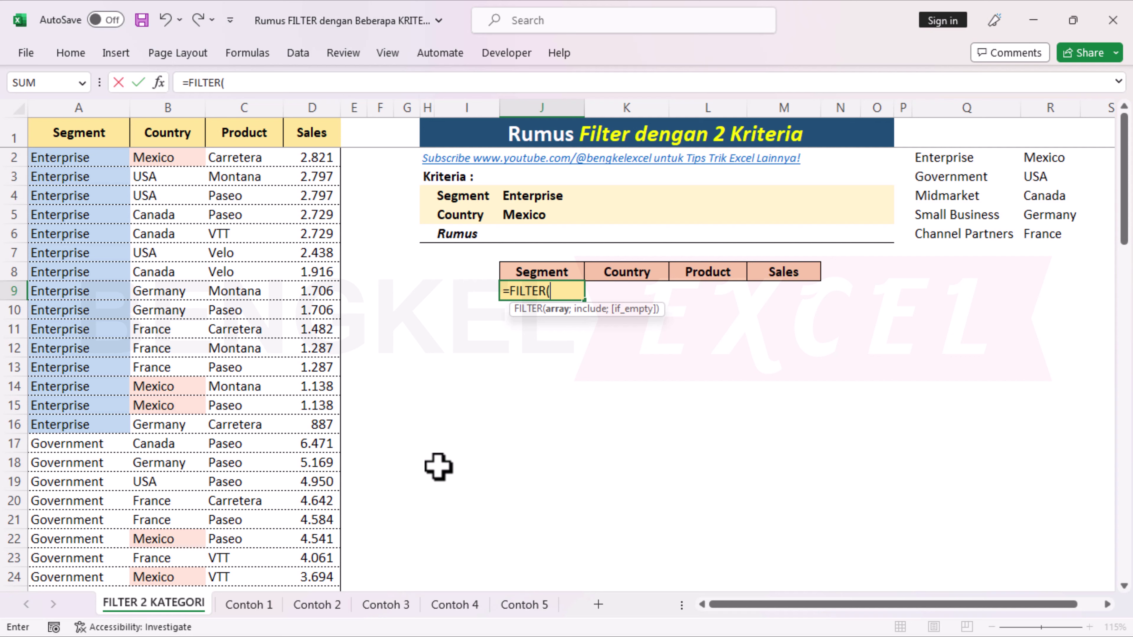
drag(51, 107, 331, 116)
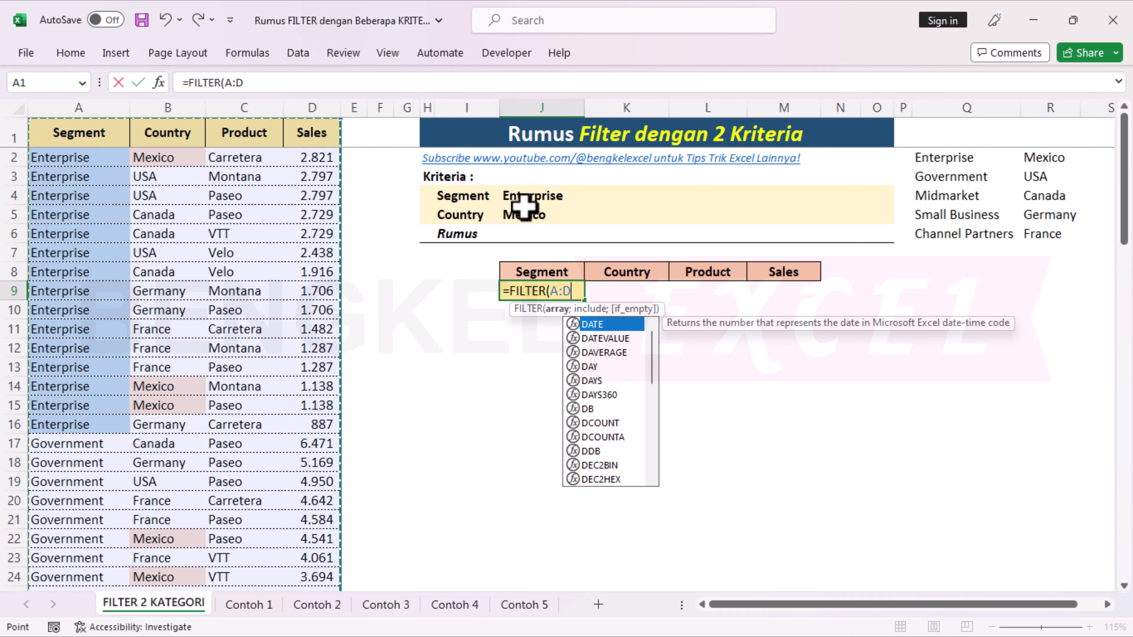
text(;)
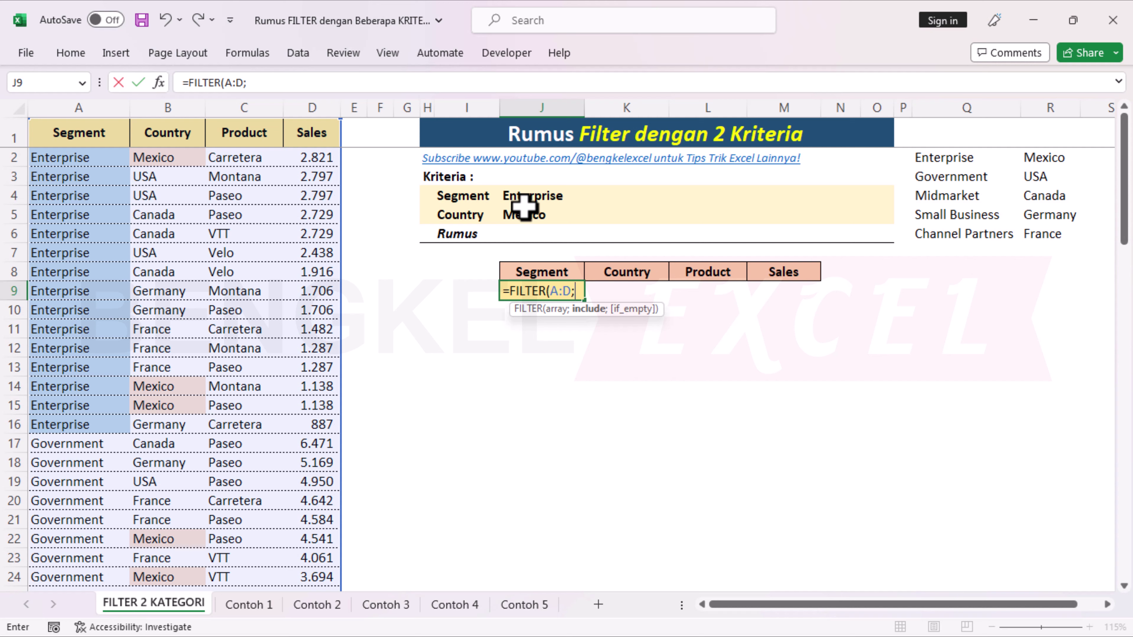
text(()
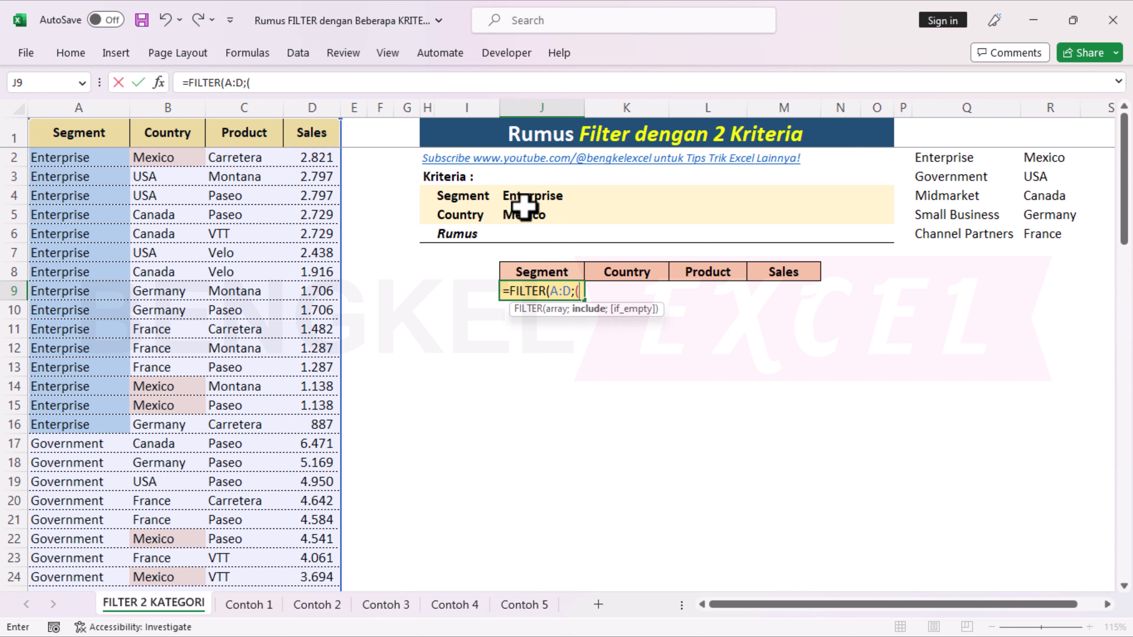
click(75, 107)
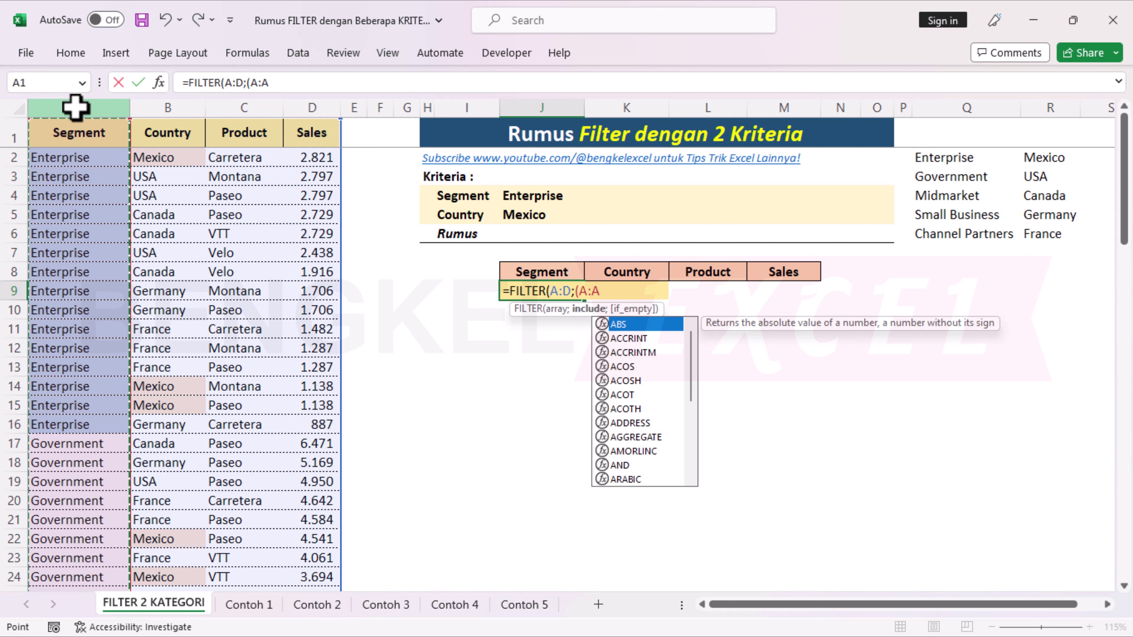
text(=)
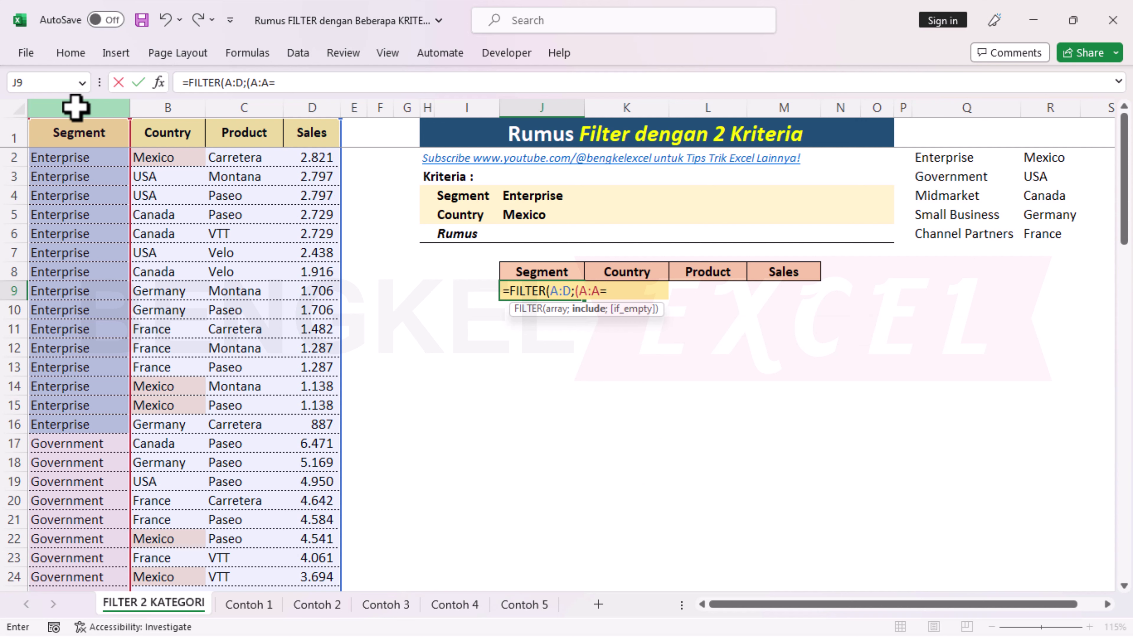
click(520, 194)
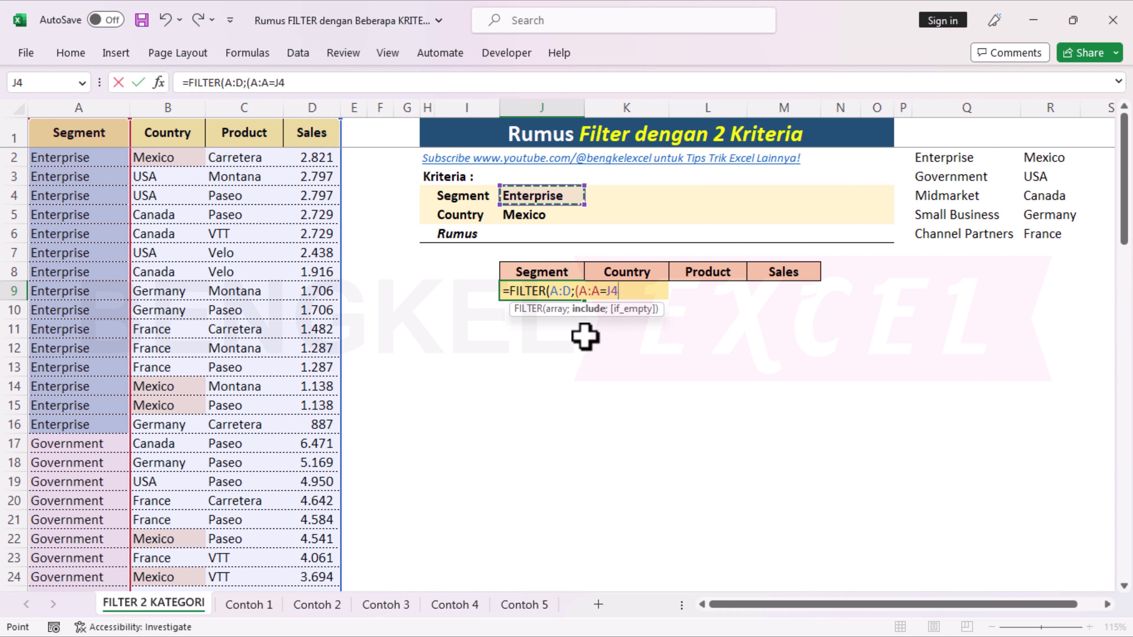
Multiply by a second condition matching column B to J5, completing the formula as =FILTER(A:D;(A:A=J4)*(B:B=J5))
text()*)
text(()
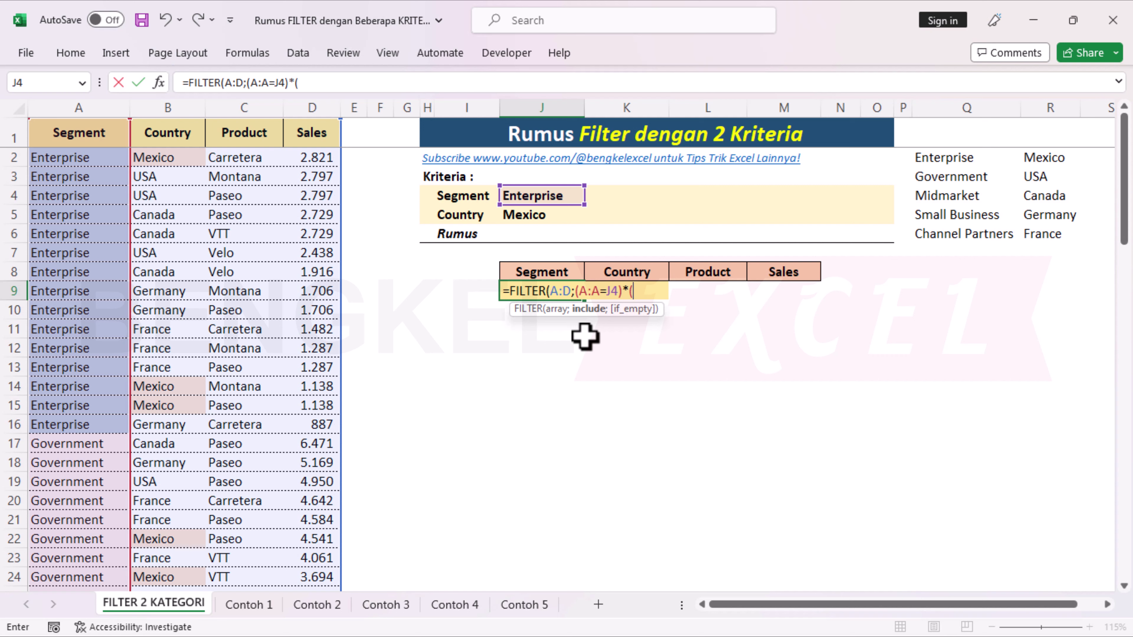
click(183, 106)
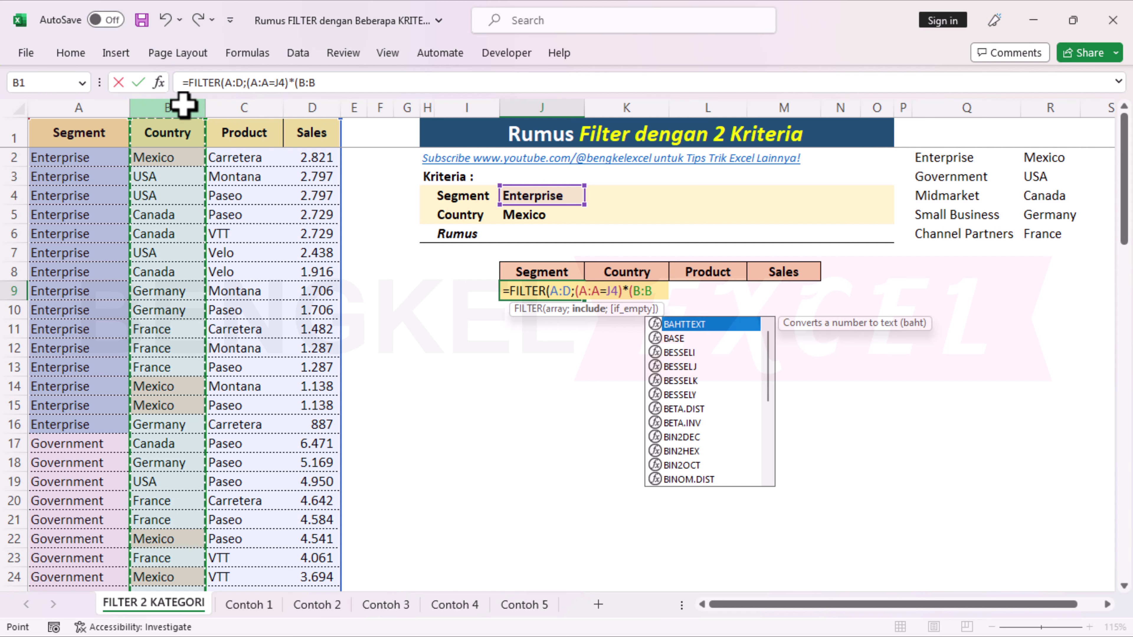
text(=)
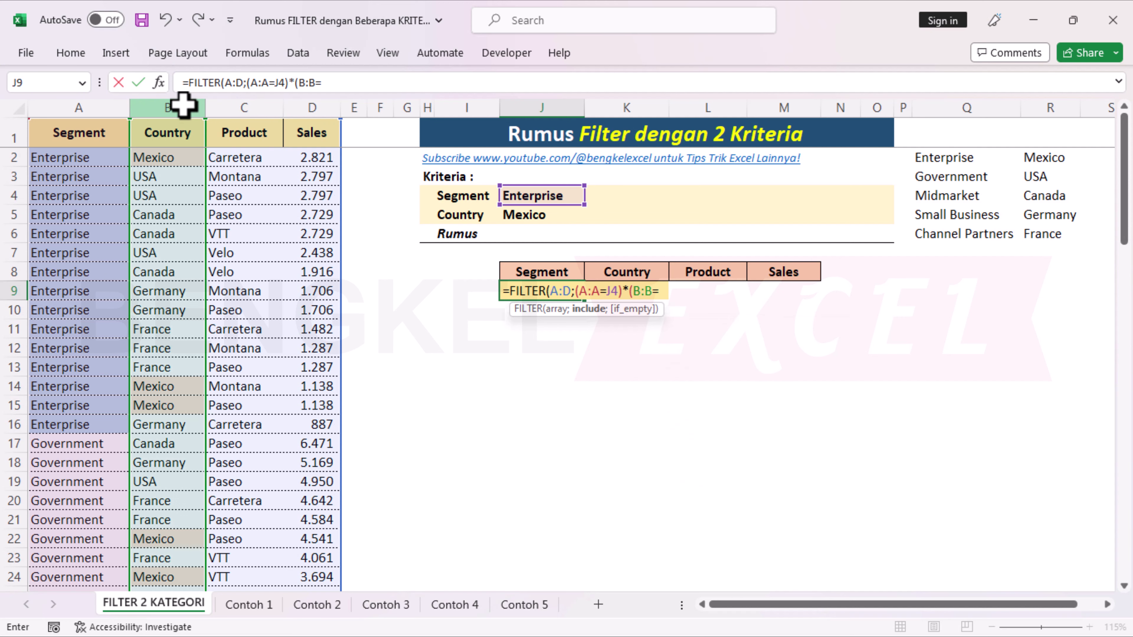
click(565, 210)
key(BackSpace)
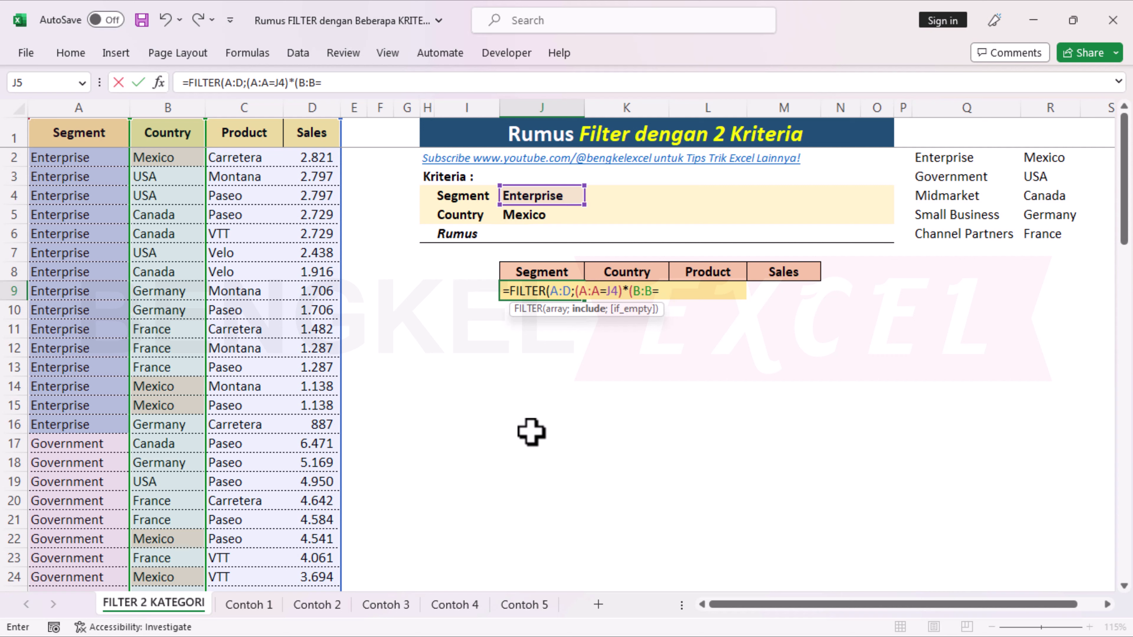
click(542, 215)
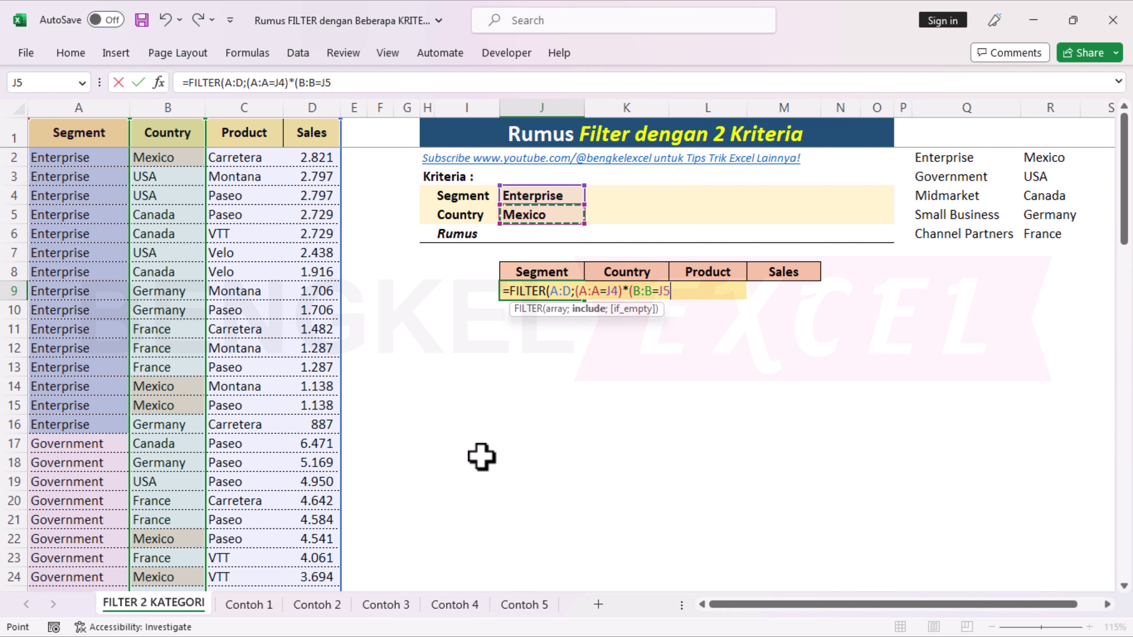
text()))
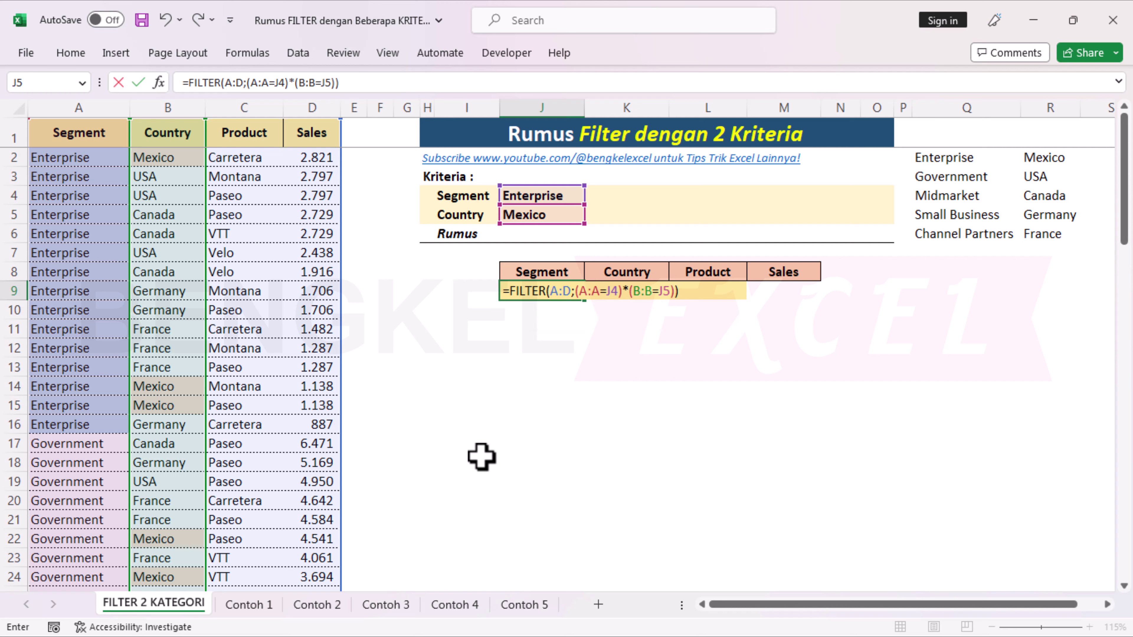
key(Return)
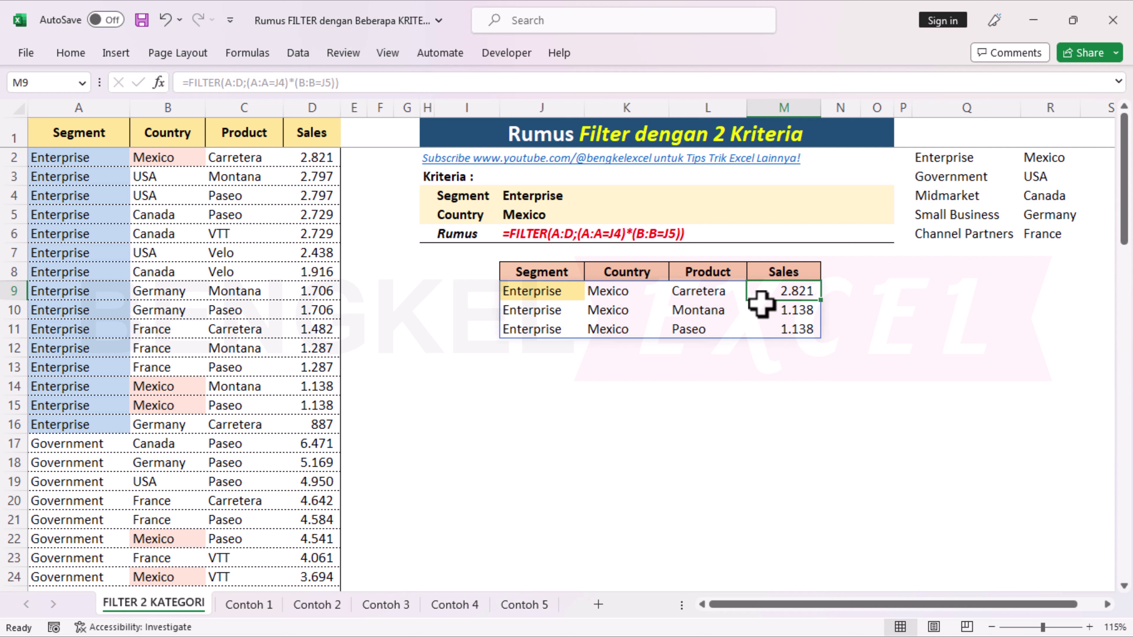
Change the Country criterion in J5 to USA to test the two-criteria filter
click(551, 214)
click(592, 215)
click(559, 243)
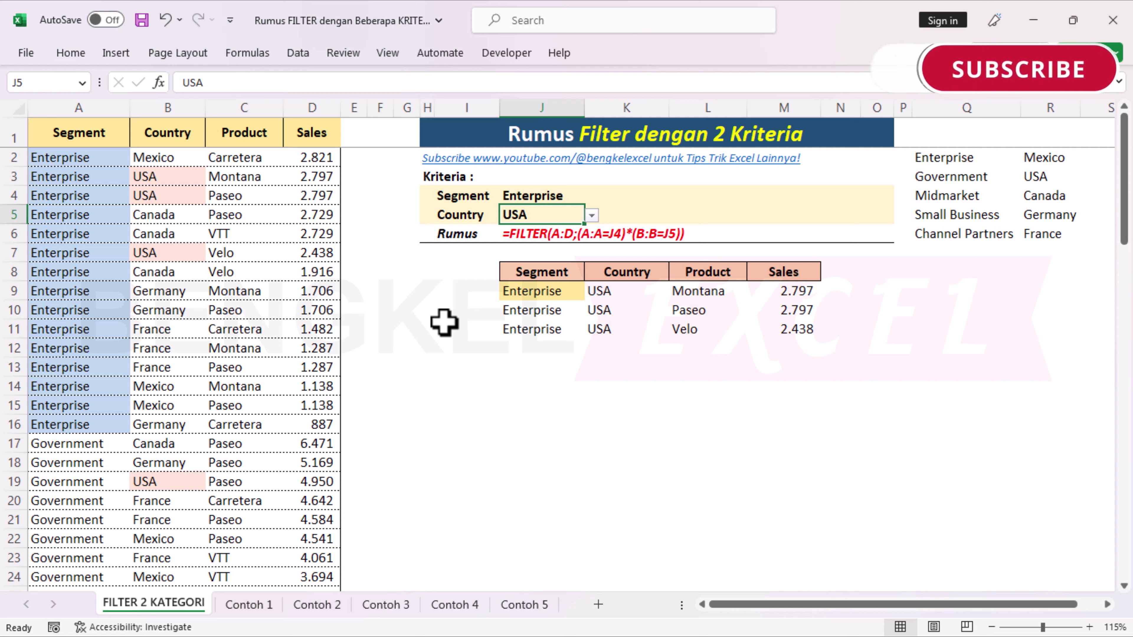
click(383, 312)
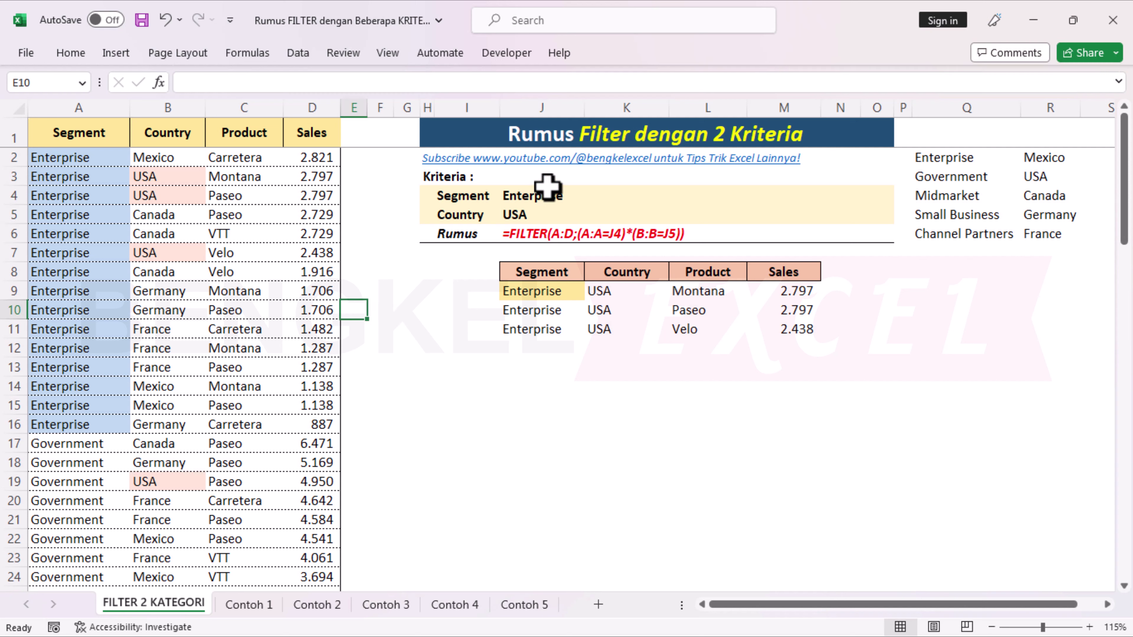
Enter 1 in E10 beside the Enterprise–Germany row to represent its matching Segment condition
click(527, 196)
click(359, 313)
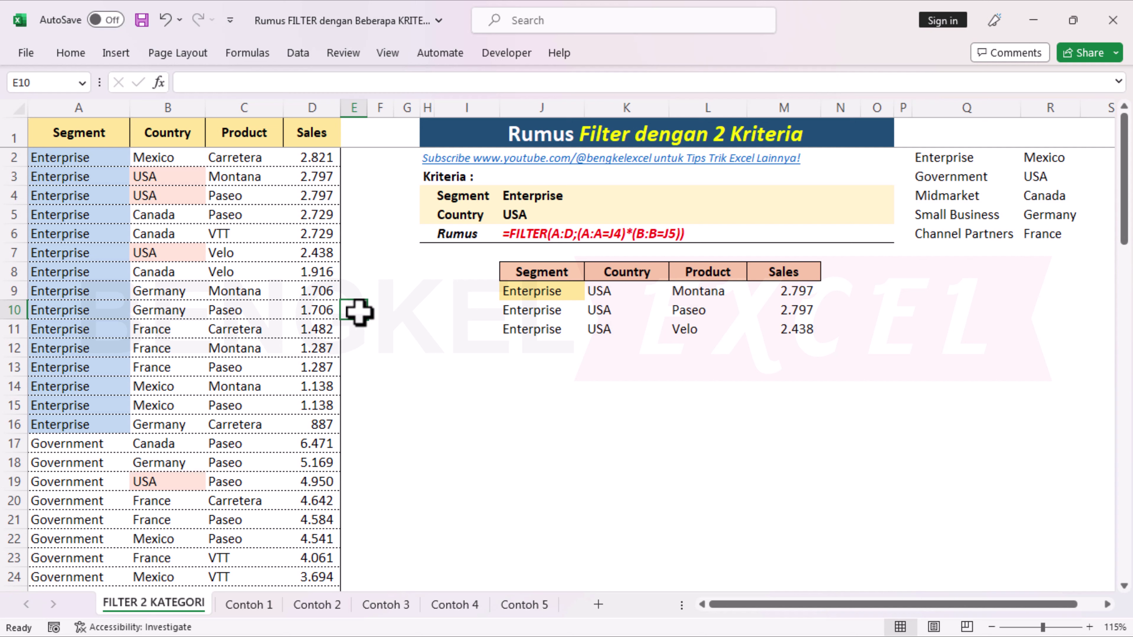
text(1)
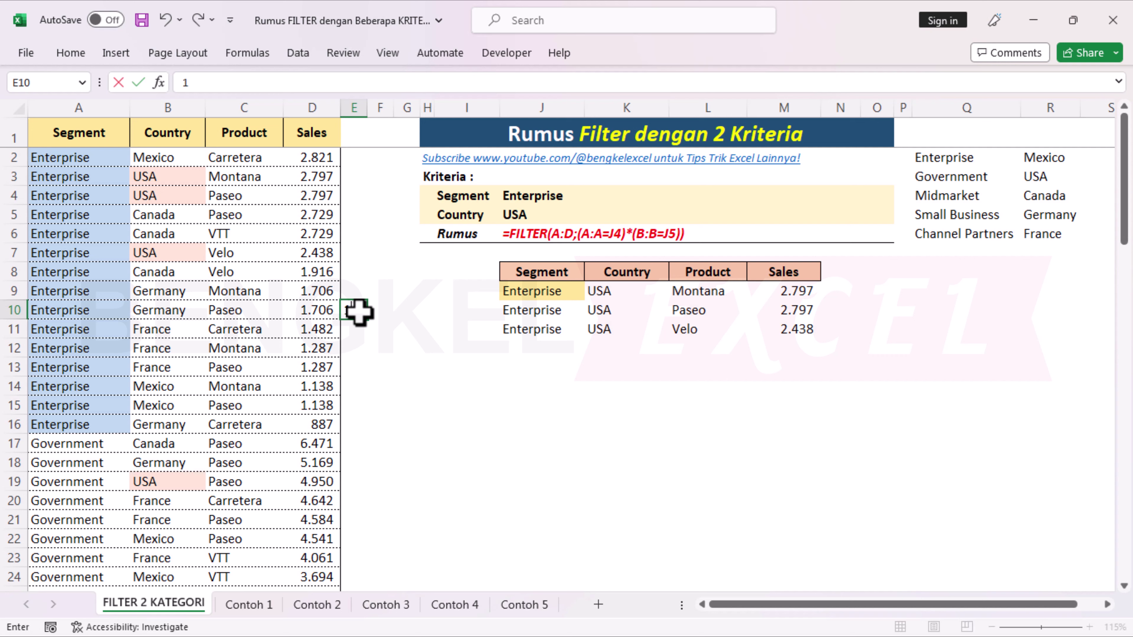
key(Escape)
key(Left)
key(Left)
key(Left)
key(Left)
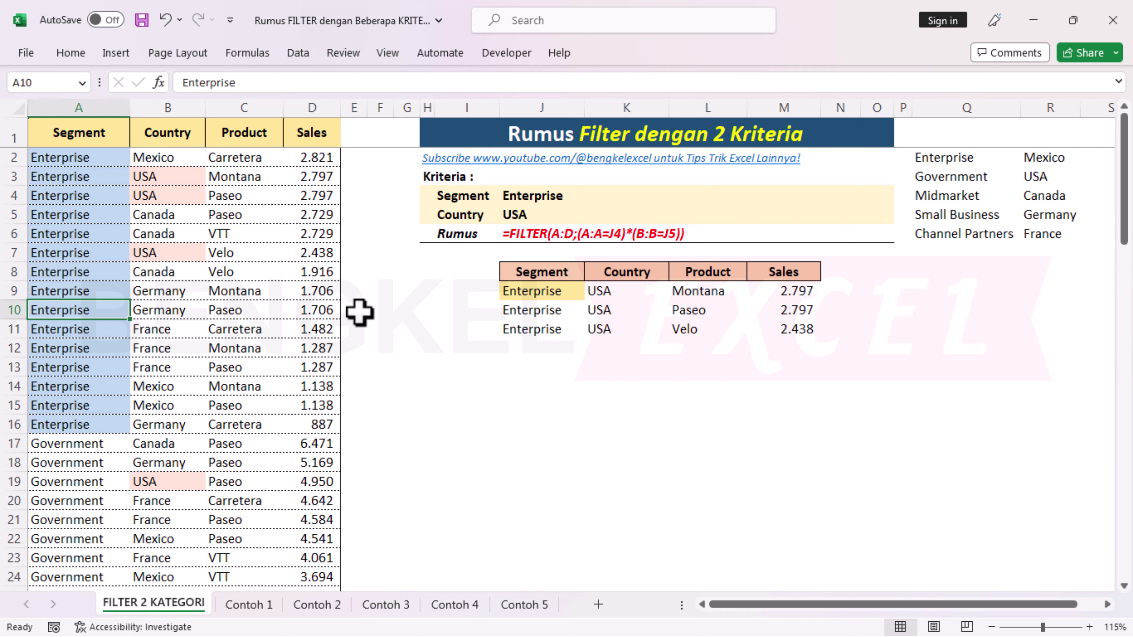
key(Right)
key(Right)
key(Right)
key(Right)
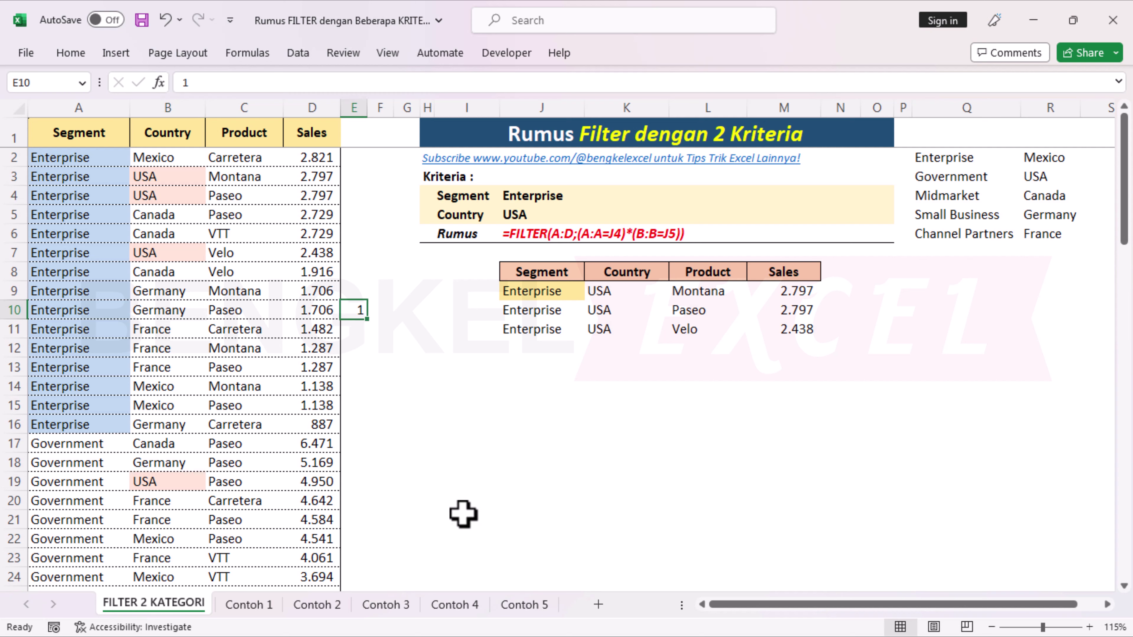
Enter 0 in F10 to represent the unmatched Country condition for the same row
key(Right)
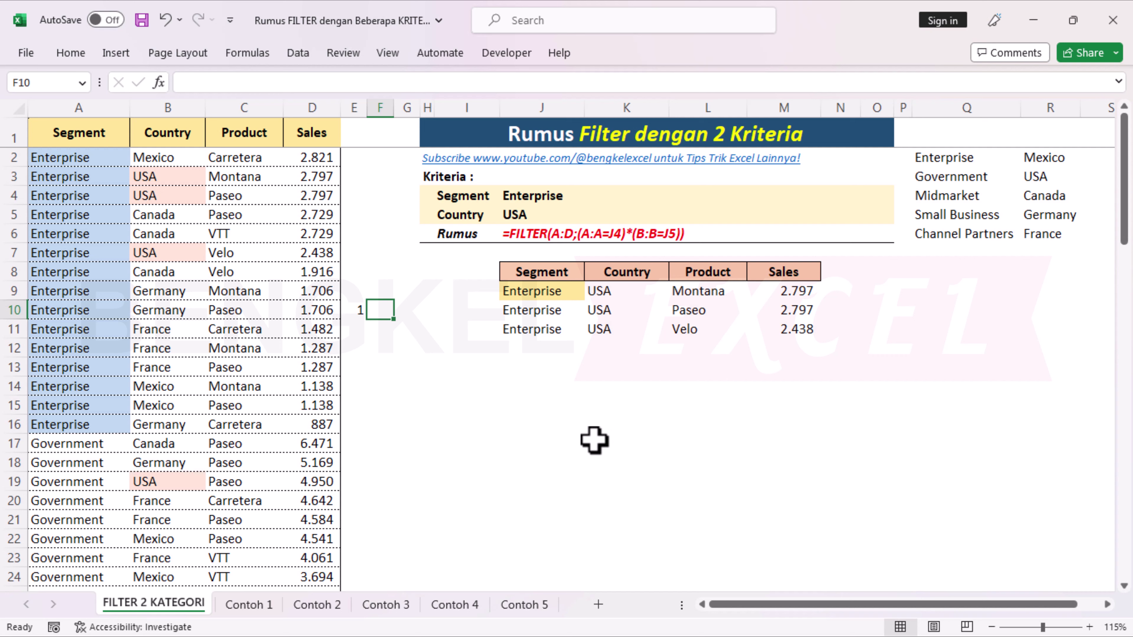
text(0)
key(Return)
Multiply the two condition values in G10 with the formula =E10*F10
key(Up)
key(Right)
text(=)
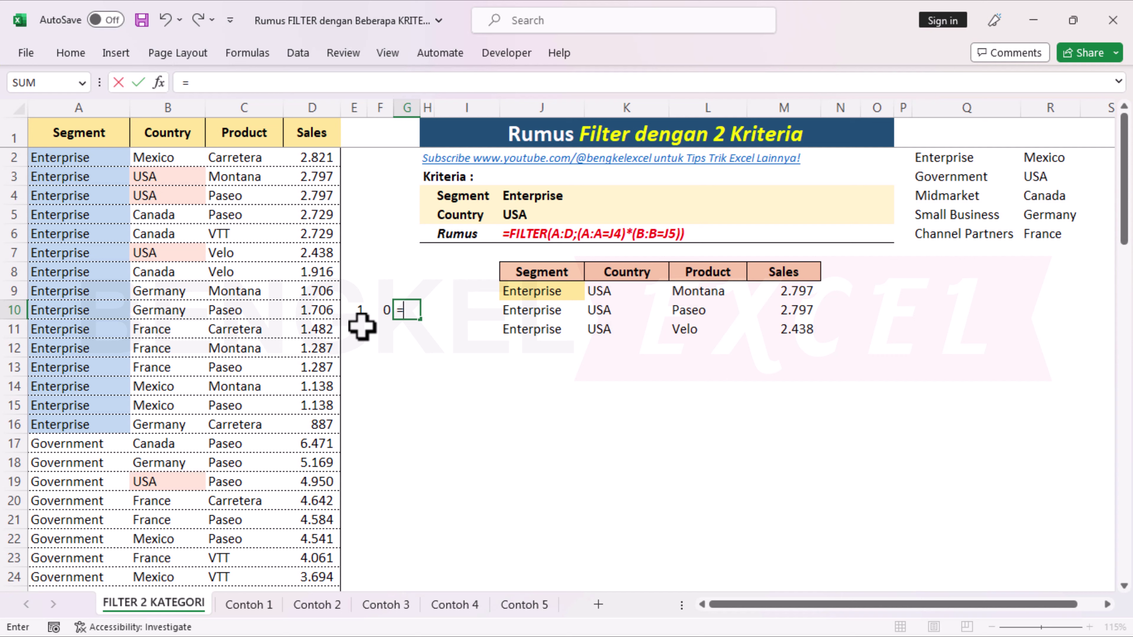
click(359, 309)
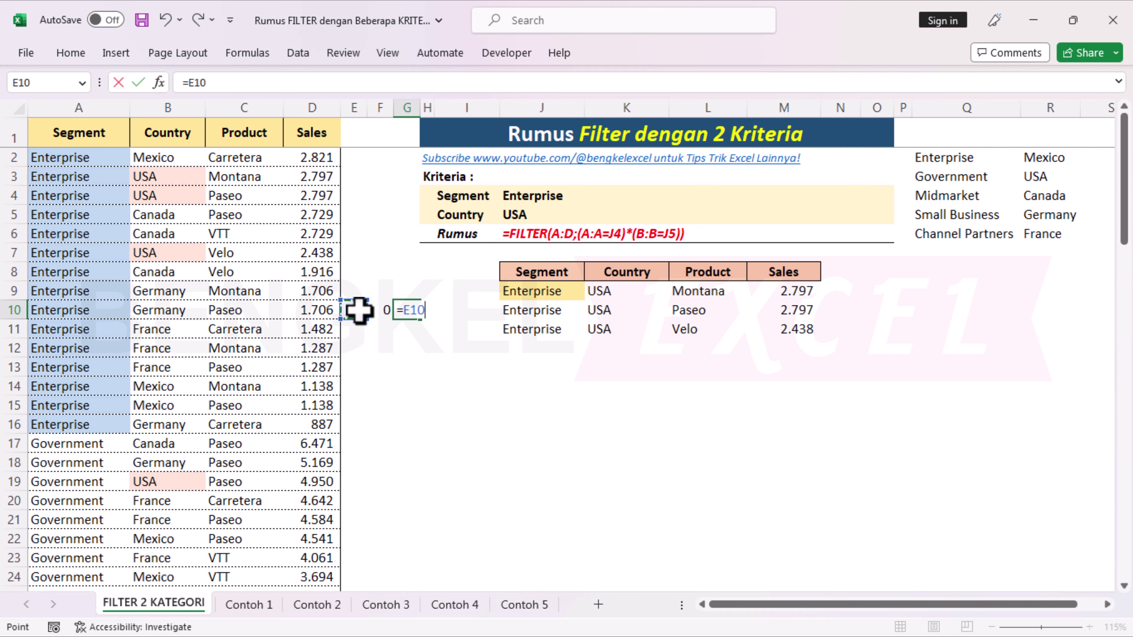
text(*)
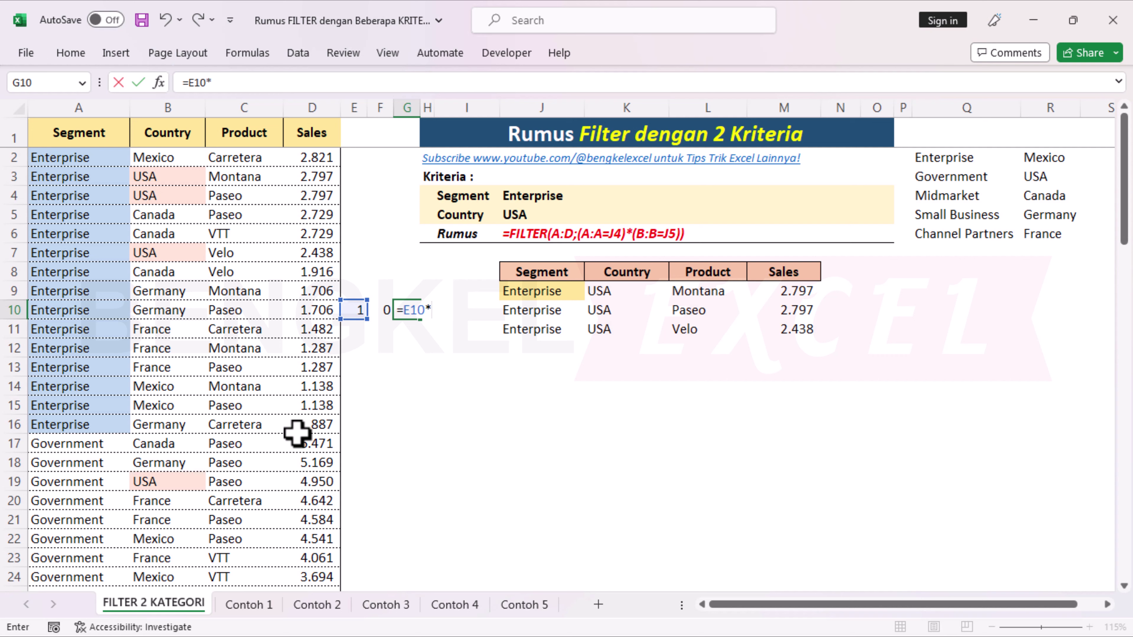
click(386, 310)
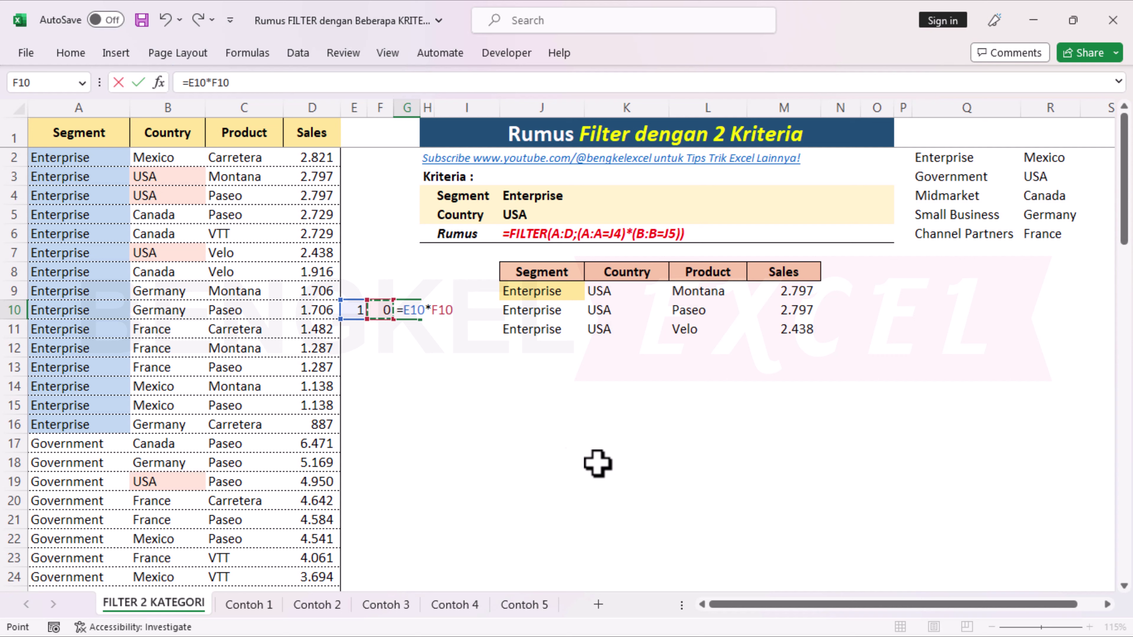
key(Return)
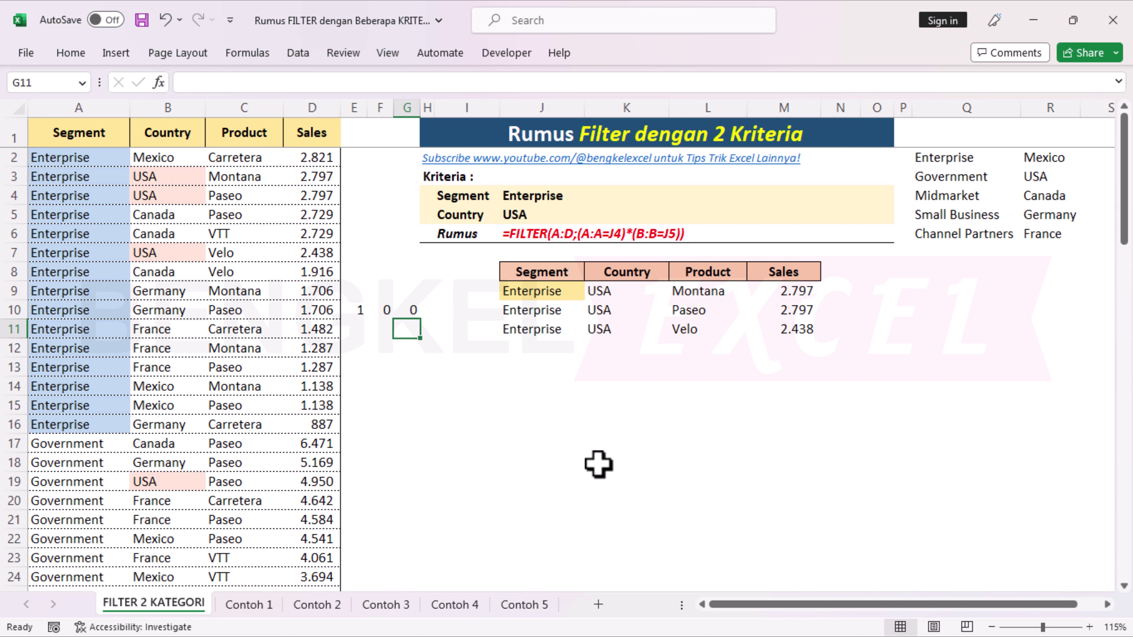
click(411, 309)
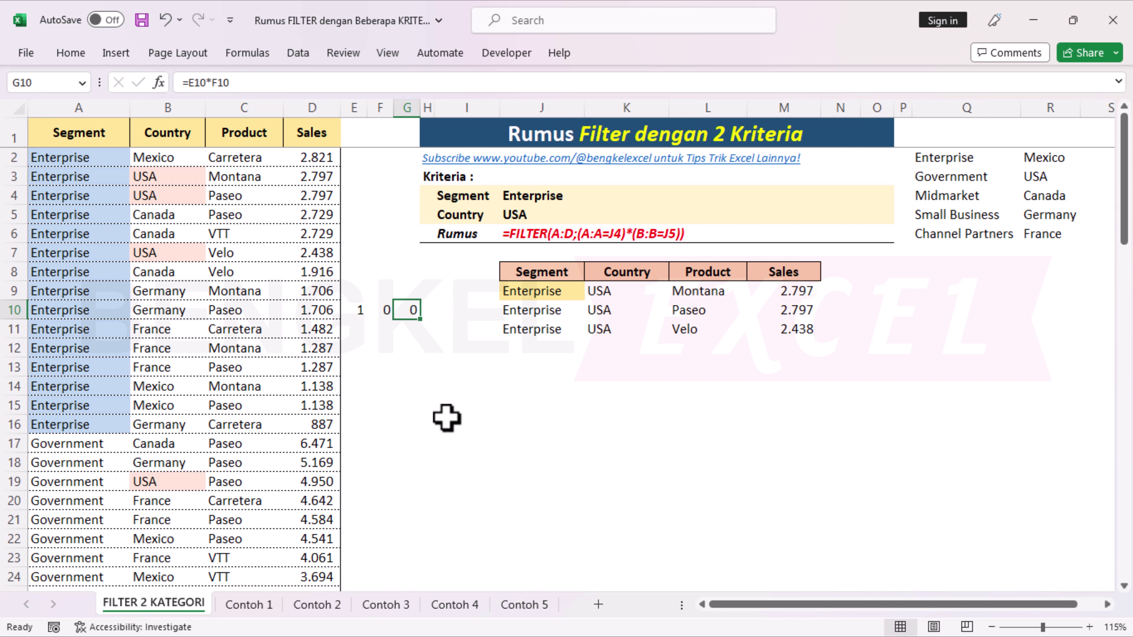
Enter 1 in both E7 and F7 beside the Enterprise–USA row to represent its two matching conditions
click(544, 288)
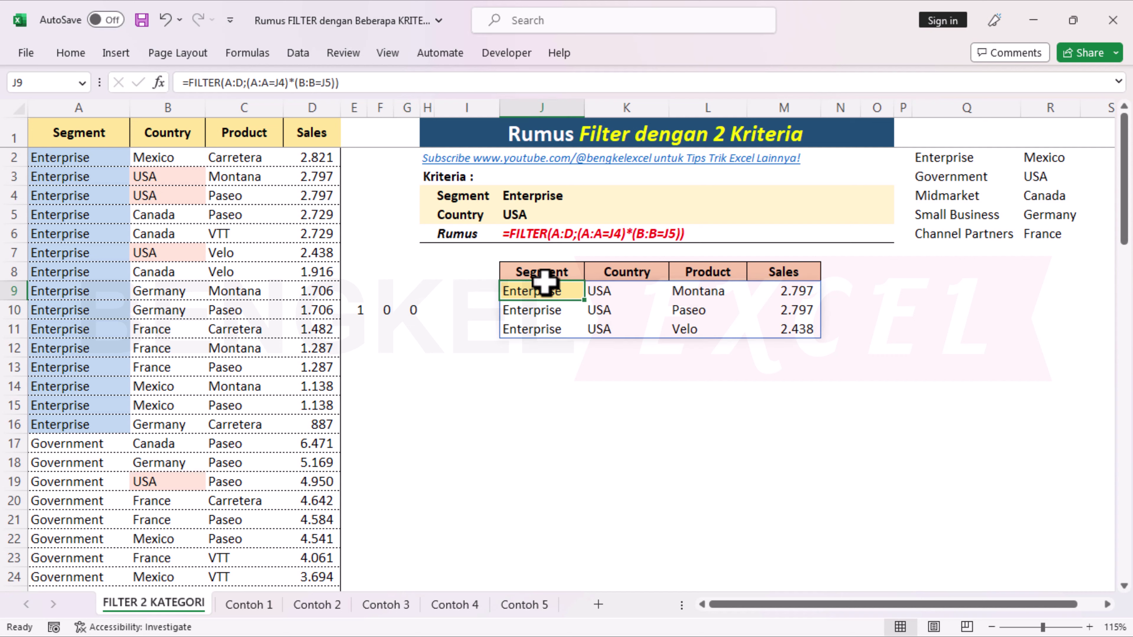
click(354, 253)
click(377, 308)
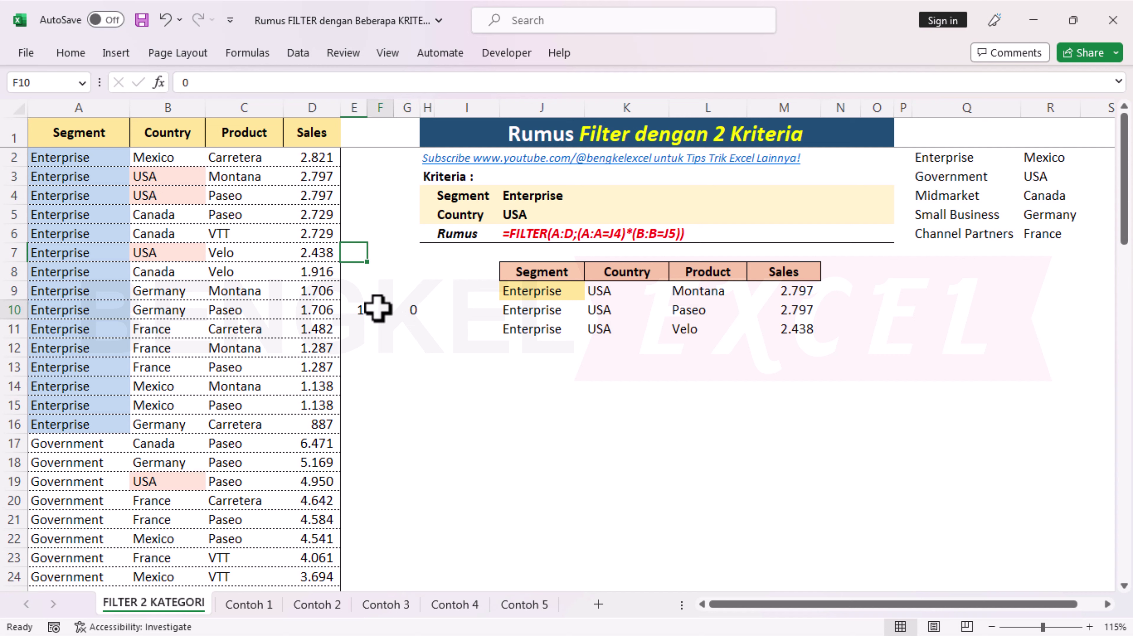
click(359, 312)
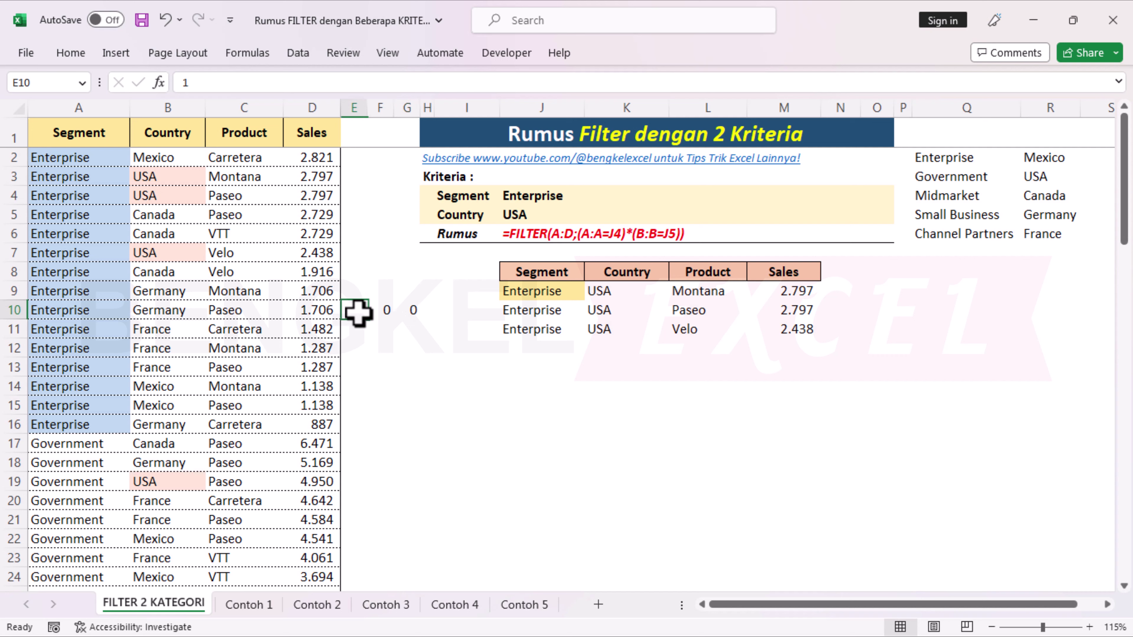
click(361, 256)
text(1)
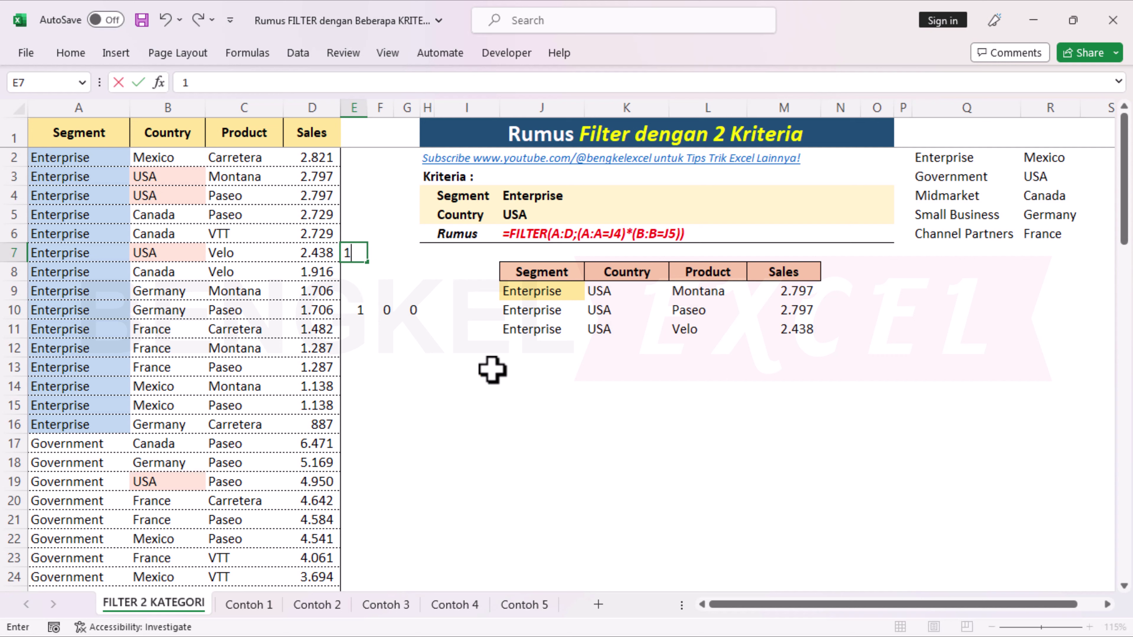
key(Tab)
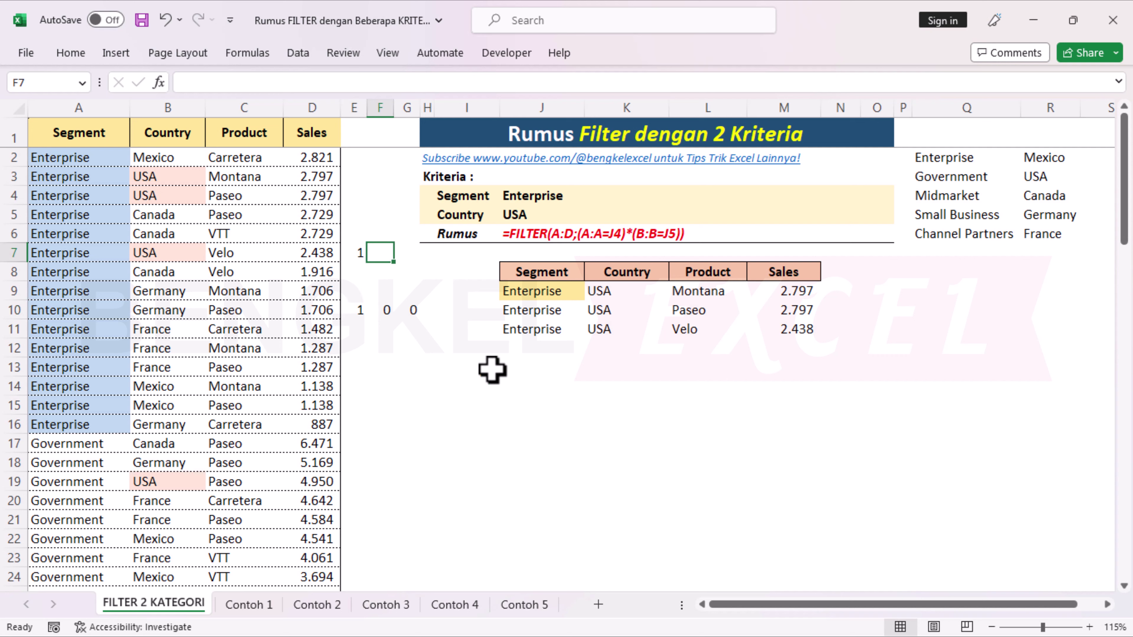
text(1)
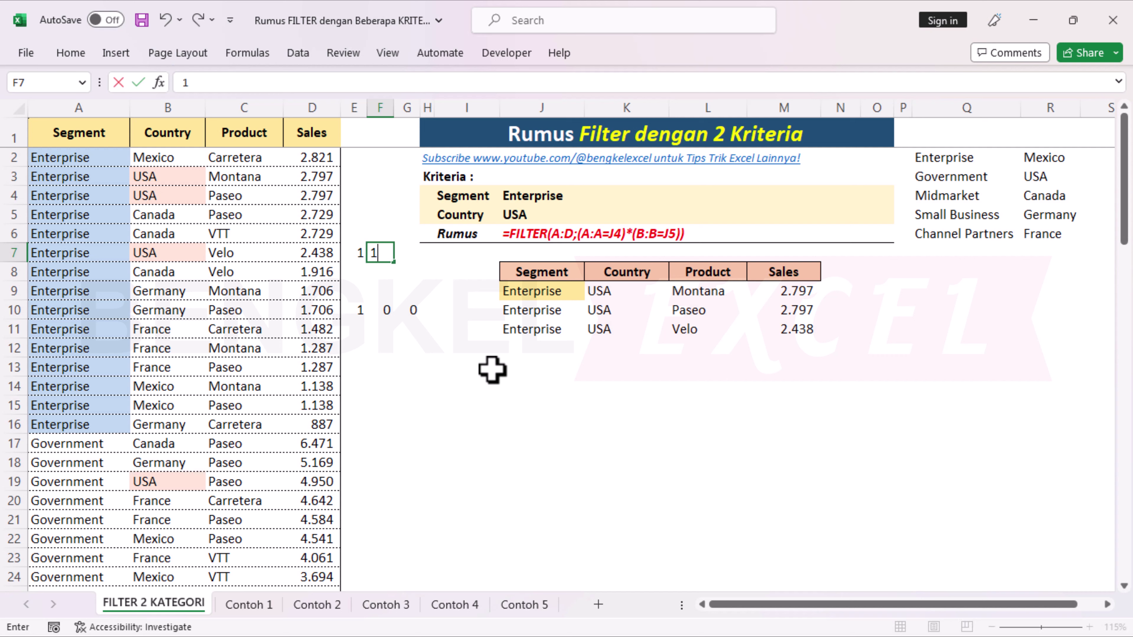
key(Tab)
Multiply the row 7 condition values in G7 with the formula =E7*F7
text(=)
key(Left)
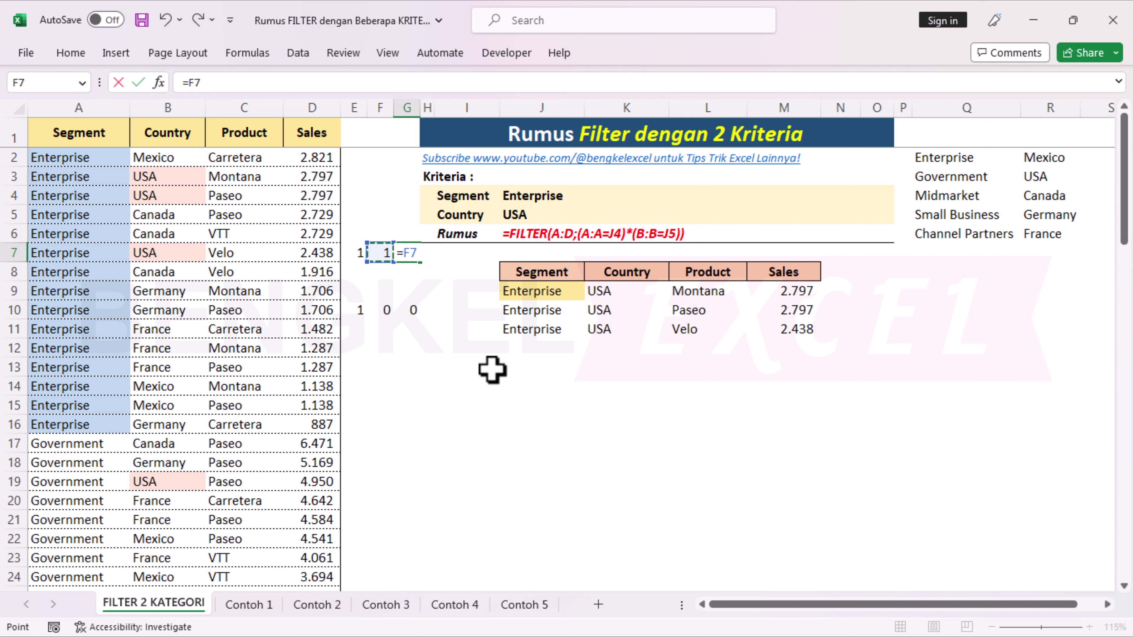
key(Left)
text(*)
key(Right)
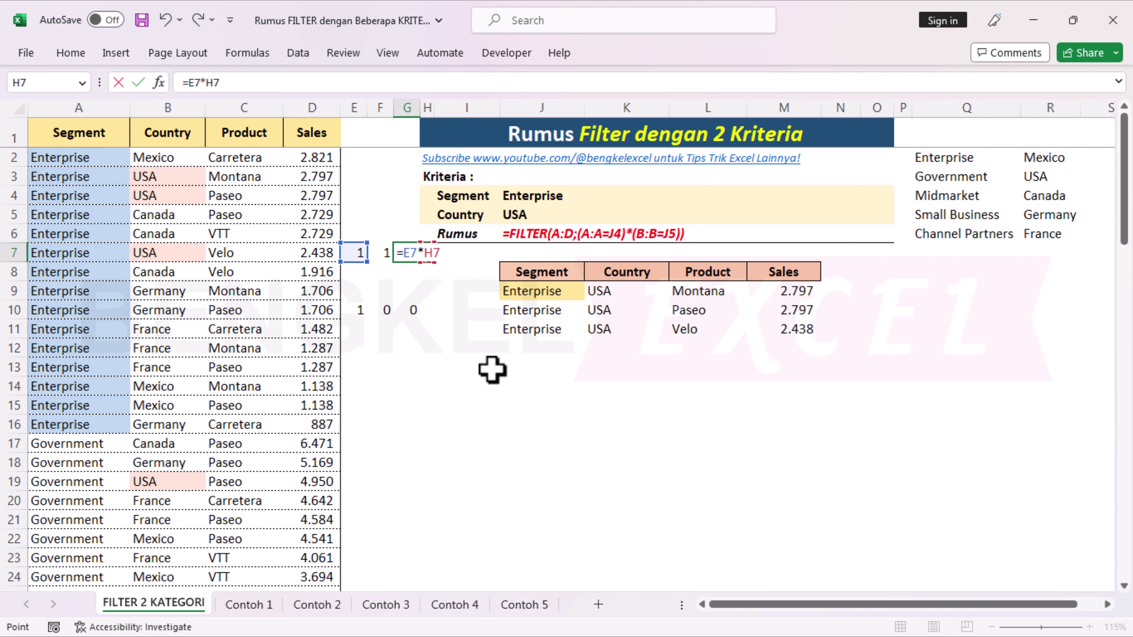
key(Left)
key(Left)
key(Return)
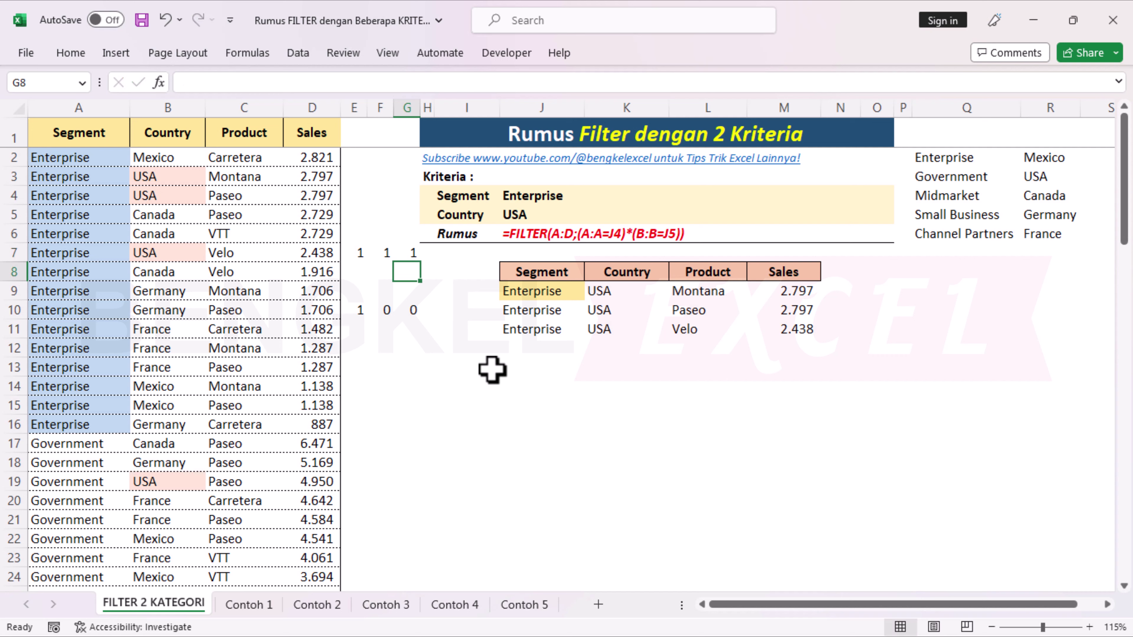
Compare the row 7 product and its two condition values with the Country entry in B7 and the formula text in J6
click(407, 252)
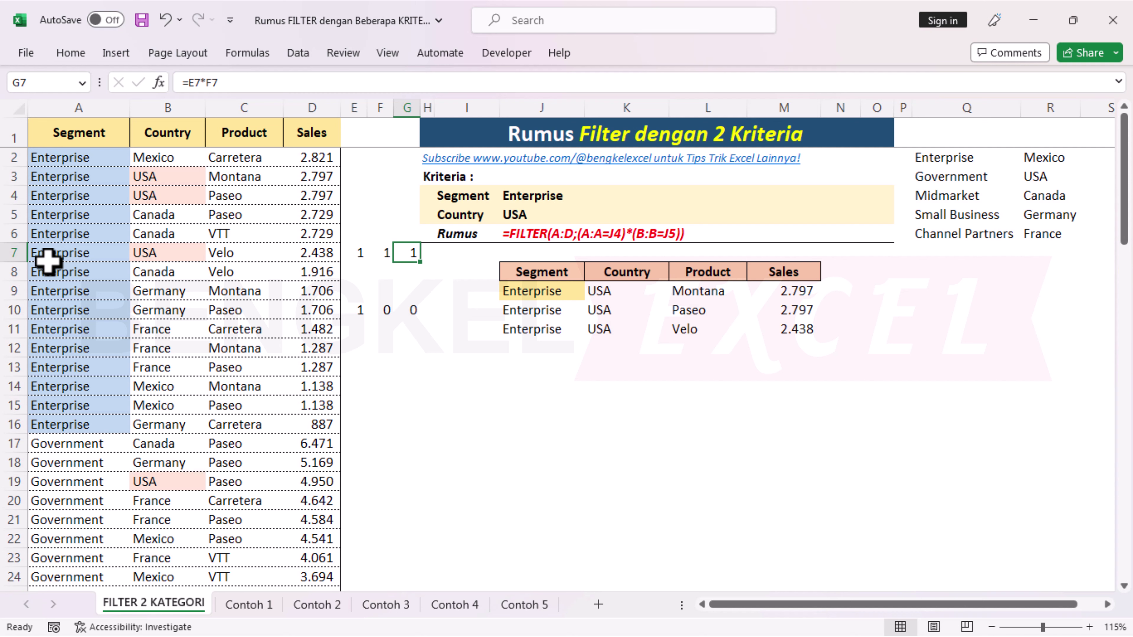
click(357, 252)
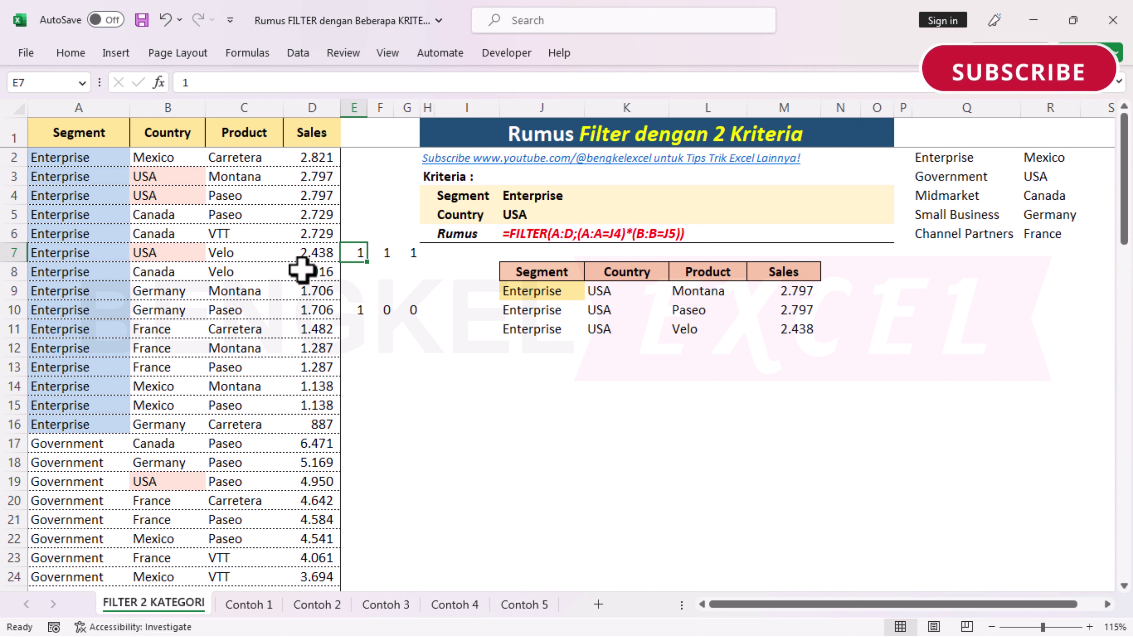
click(148, 252)
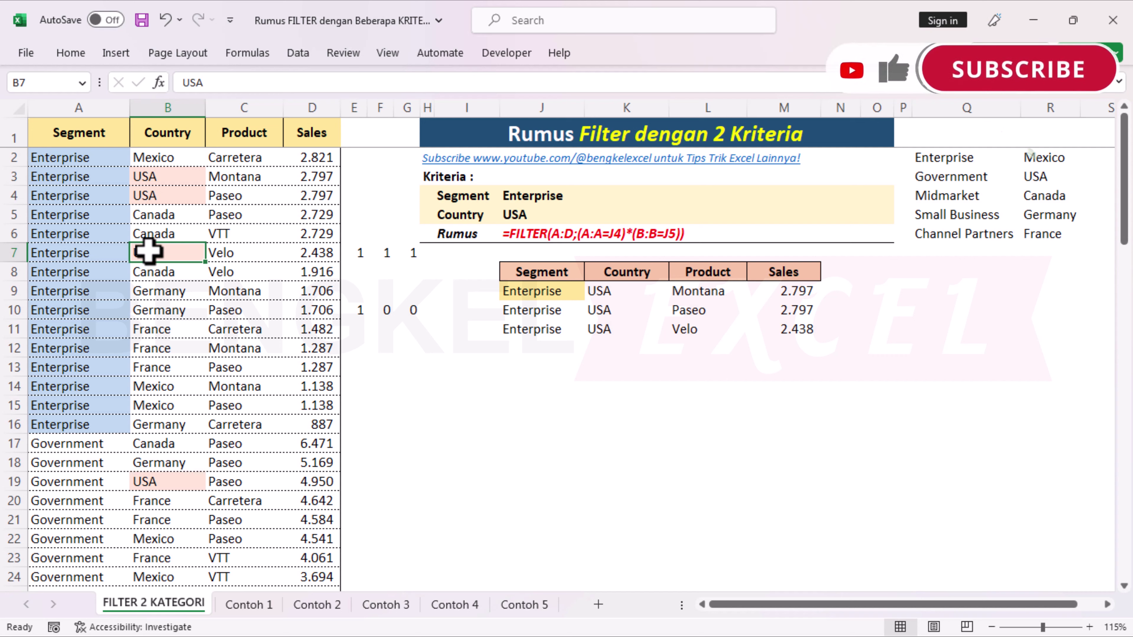
click(379, 253)
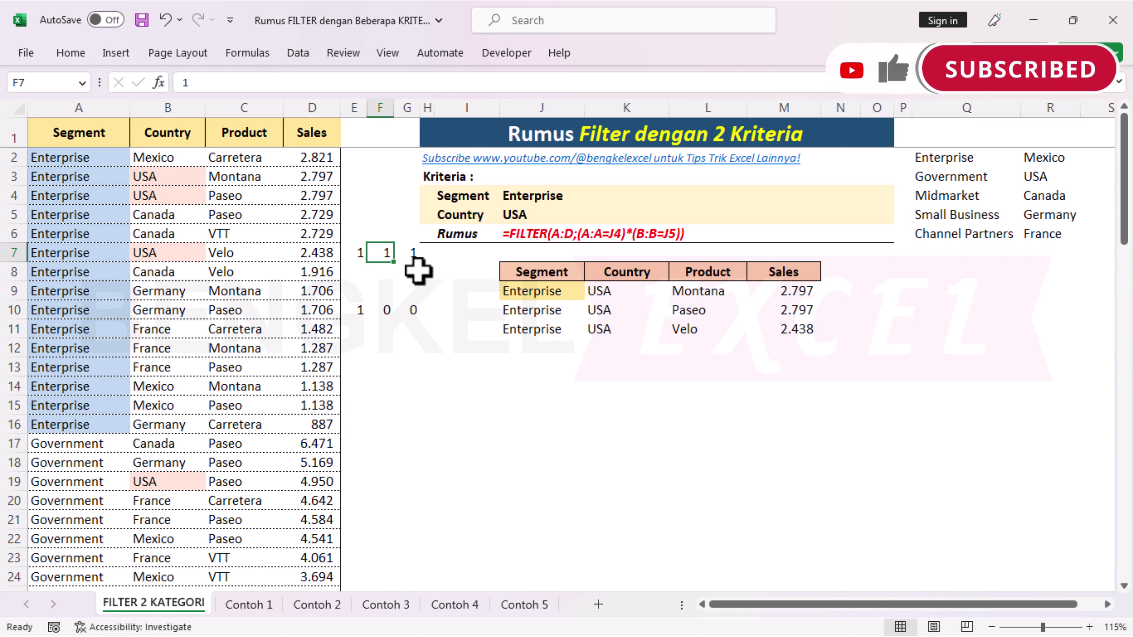
click(412, 253)
click(537, 237)
Set the Segment criterion in J4 to Government and the Country criterion in J5 to Mexico
click(578, 198)
click(591, 197)
click(553, 225)
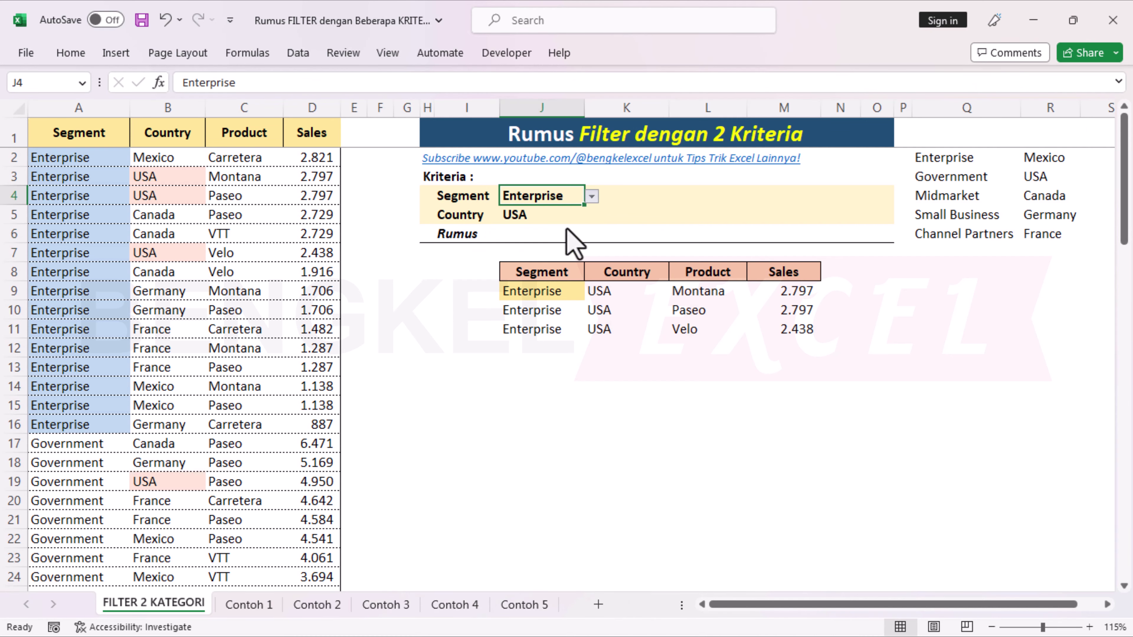
click(579, 217)
click(592, 215)
click(535, 232)
Test the filter with Midmarket as the Segment and Canada as the Country
click(577, 194)
click(592, 196)
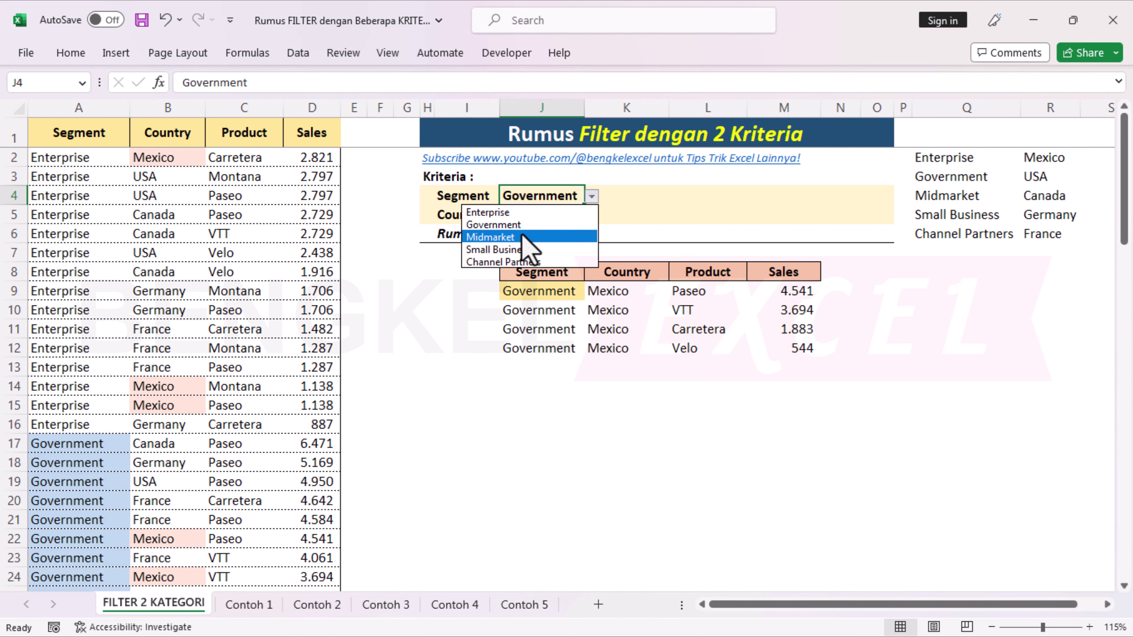
click(530, 237)
click(567, 215)
click(591, 216)
click(519, 258)
Change the criteria to Small Business for Segment and France for Country
click(575, 196)
click(592, 197)
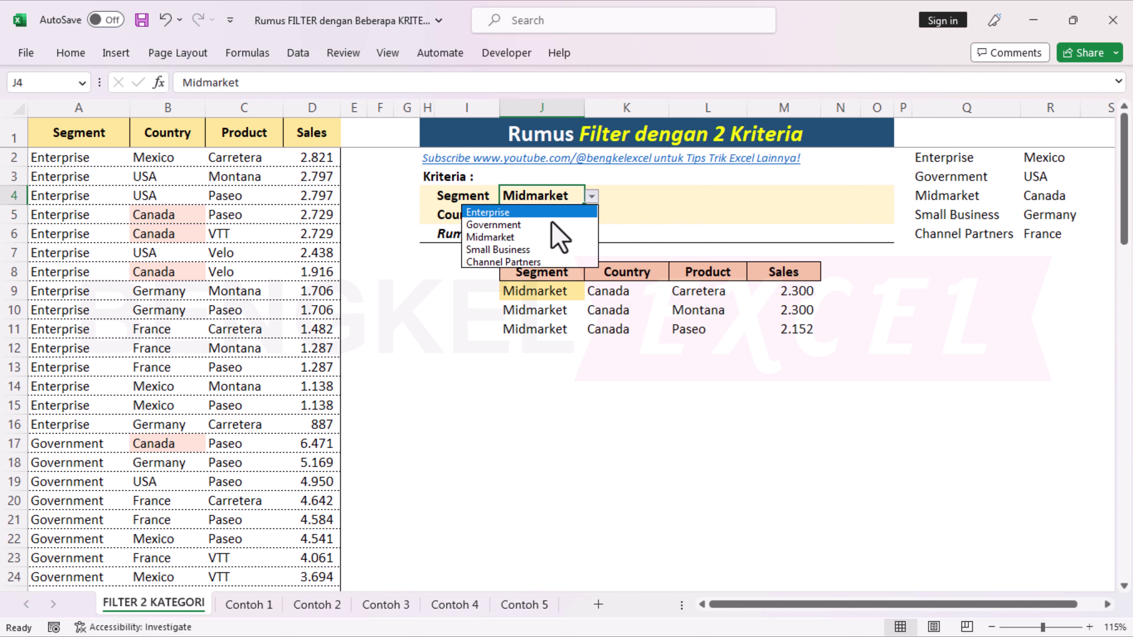
click(530, 249)
click(577, 217)
click(592, 215)
click(520, 277)
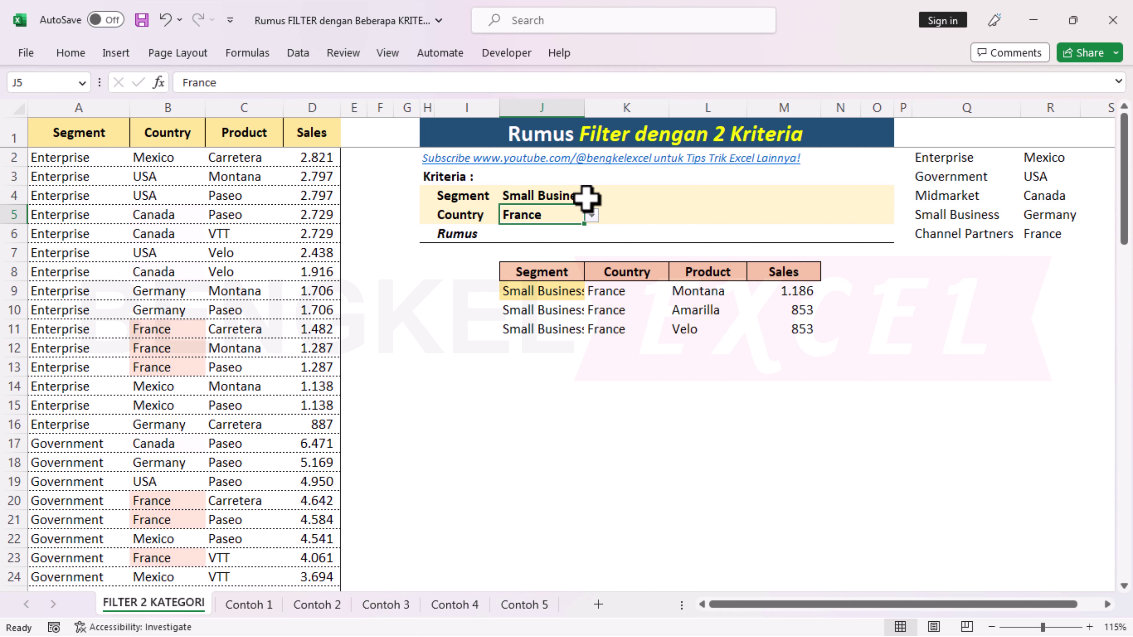
Select Enterprise as the Segment in J4 and Canada as the Country in J5
click(577, 197)
click(591, 197)
click(487, 212)
click(577, 215)
click(591, 215)
click(519, 256)
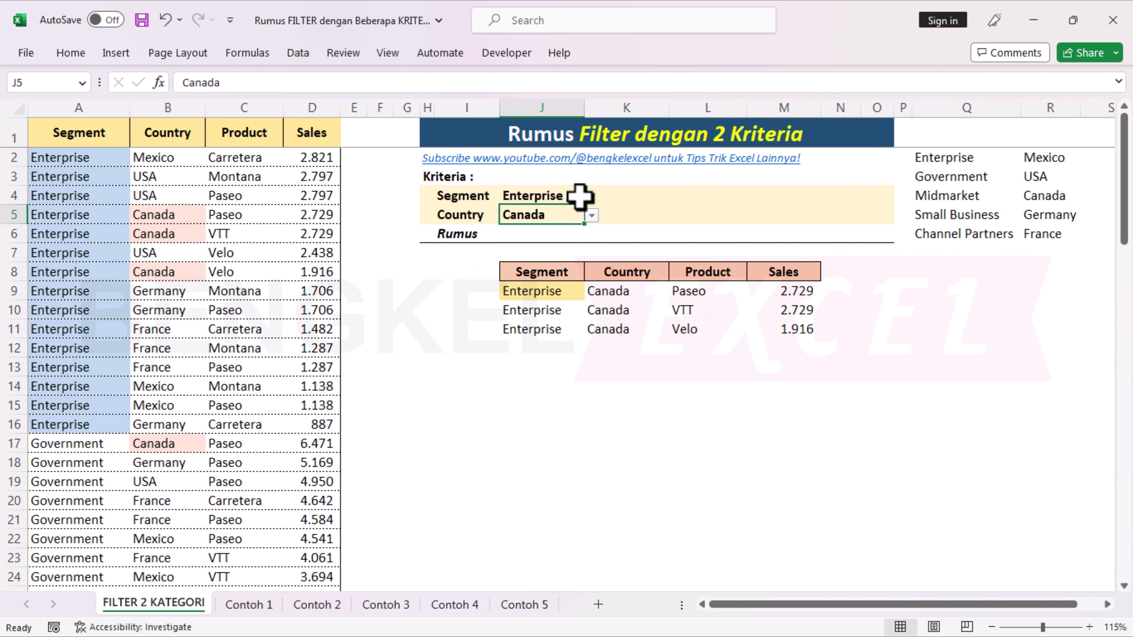
Switch the Segment criterion to Government and the Country criterion to France
click(578, 196)
click(591, 196)
click(564, 224)
click(578, 210)
click(481, 281)
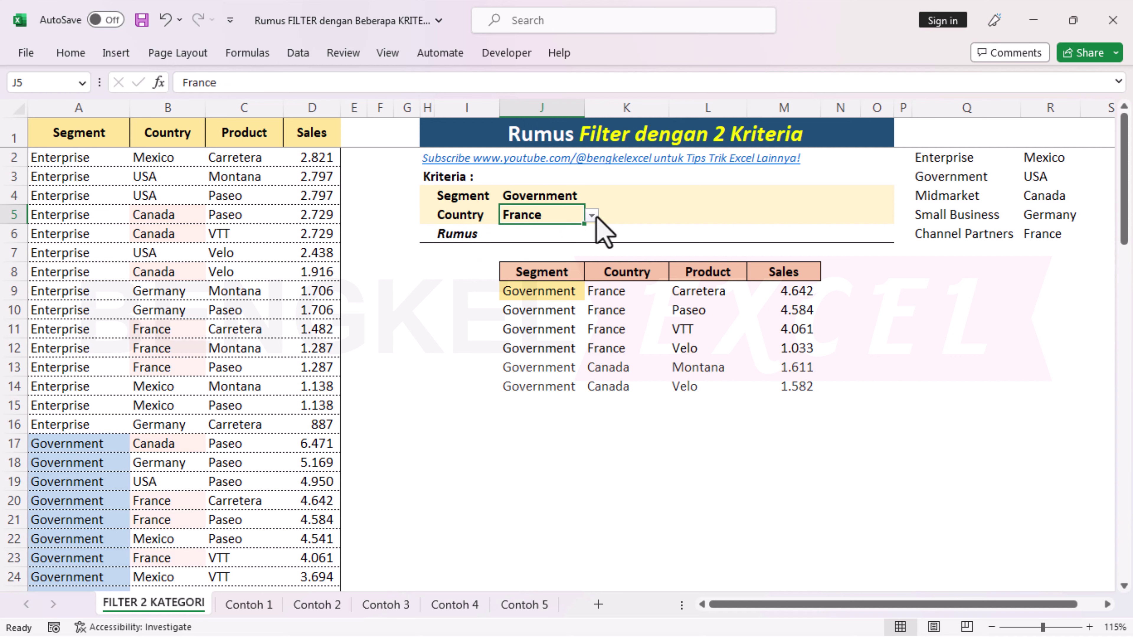
Set the Country criterion to Mexico and try the Small Business and Channel Partners segments with it
click(592, 216)
click(483, 232)
click(577, 197)
click(592, 196)
click(557, 249)
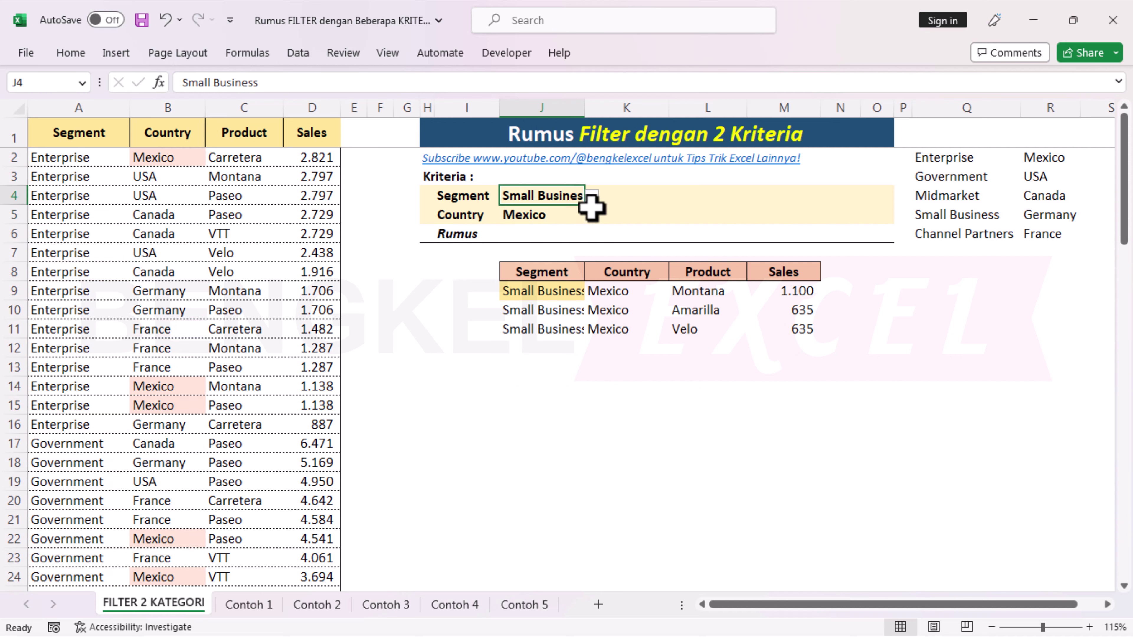
click(570, 262)
Return the Segment criterion to Enterprise and change the Country criterion to Canada
click(591, 196)
click(488, 212)
click(551, 216)
click(592, 216)
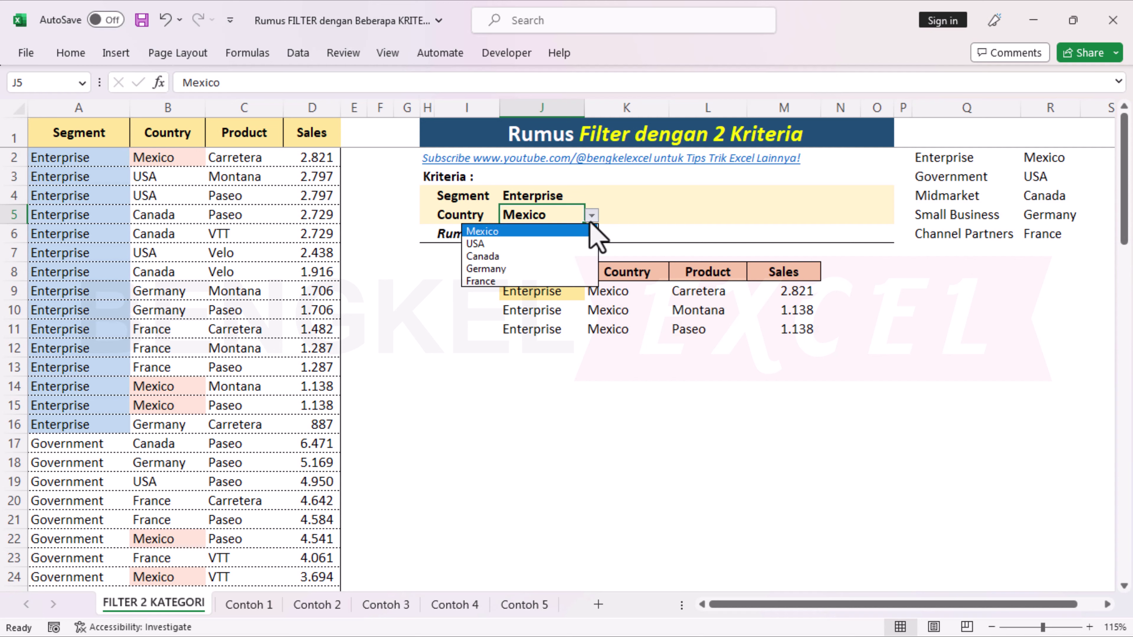
click(491, 256)
Run the Country criterion in J5 through USA, Germany, France and Mexico for the Enterprise segment
click(591, 216)
click(580, 242)
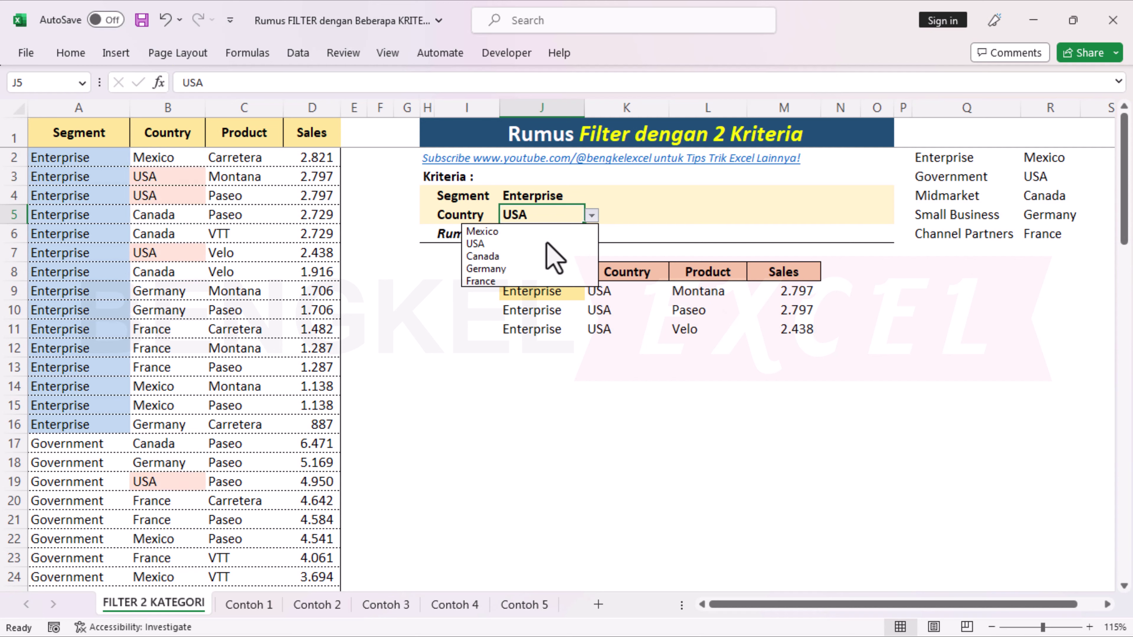
click(549, 268)
click(592, 215)
click(517, 281)
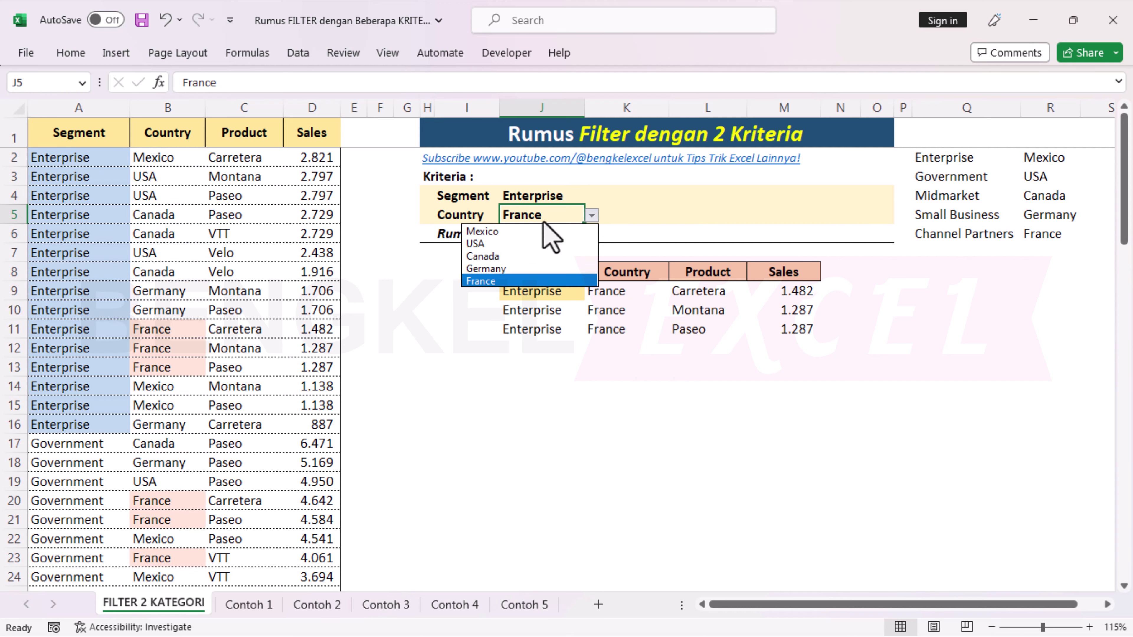
click(548, 232)
Change the Segment criterion to Government and test it with Germany and France as the Country
click(552, 196)
click(591, 197)
click(582, 222)
click(585, 216)
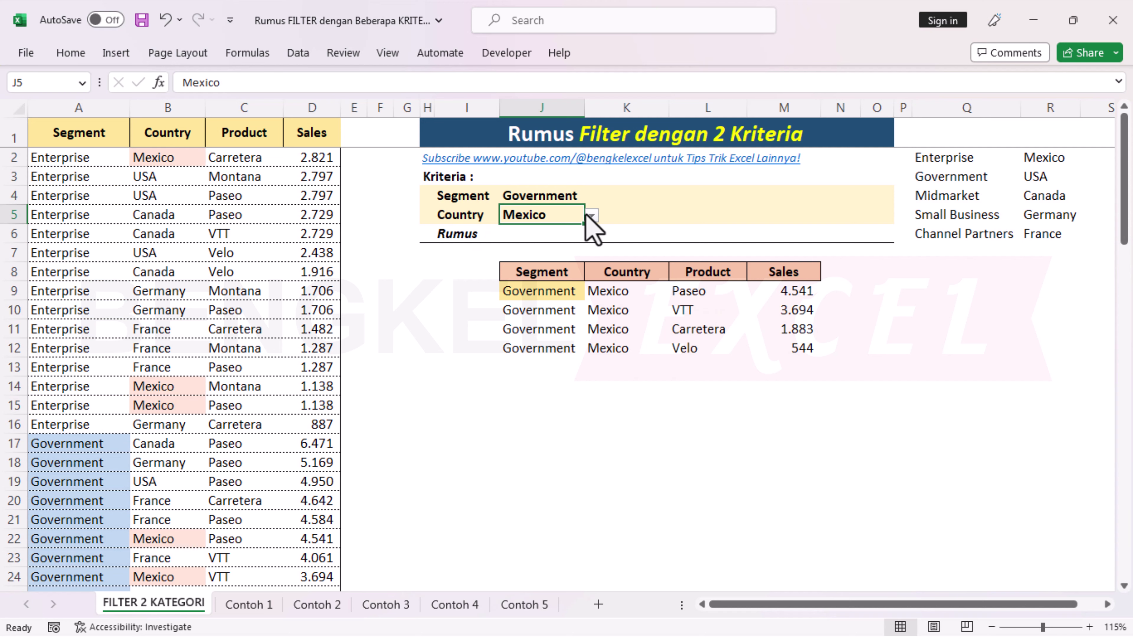
click(592, 215)
click(556, 268)
click(591, 215)
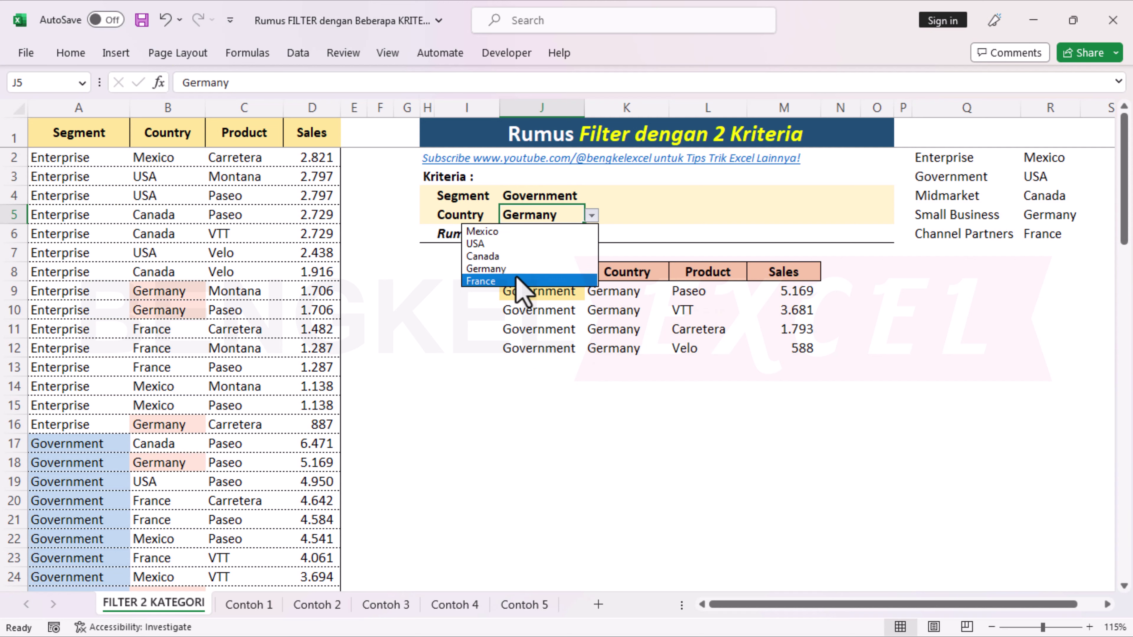
click(518, 281)
Set the Segment criterion to Midmarket and test it with USA and Germany as the Country
click(576, 196)
click(591, 197)
click(579, 235)
click(587, 216)
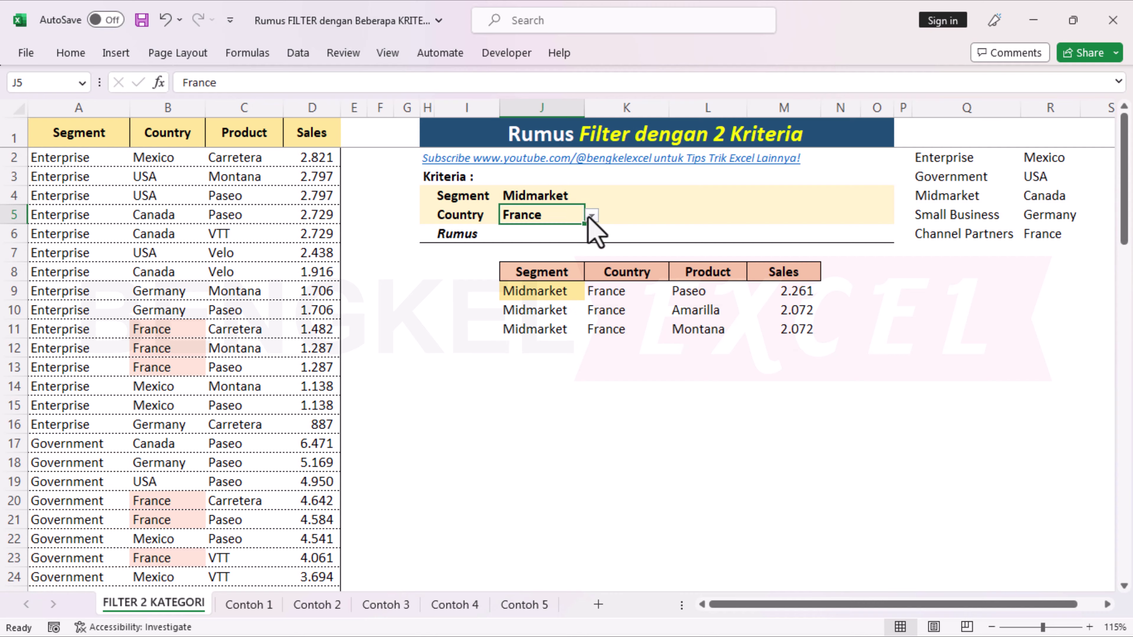
click(592, 216)
click(562, 243)
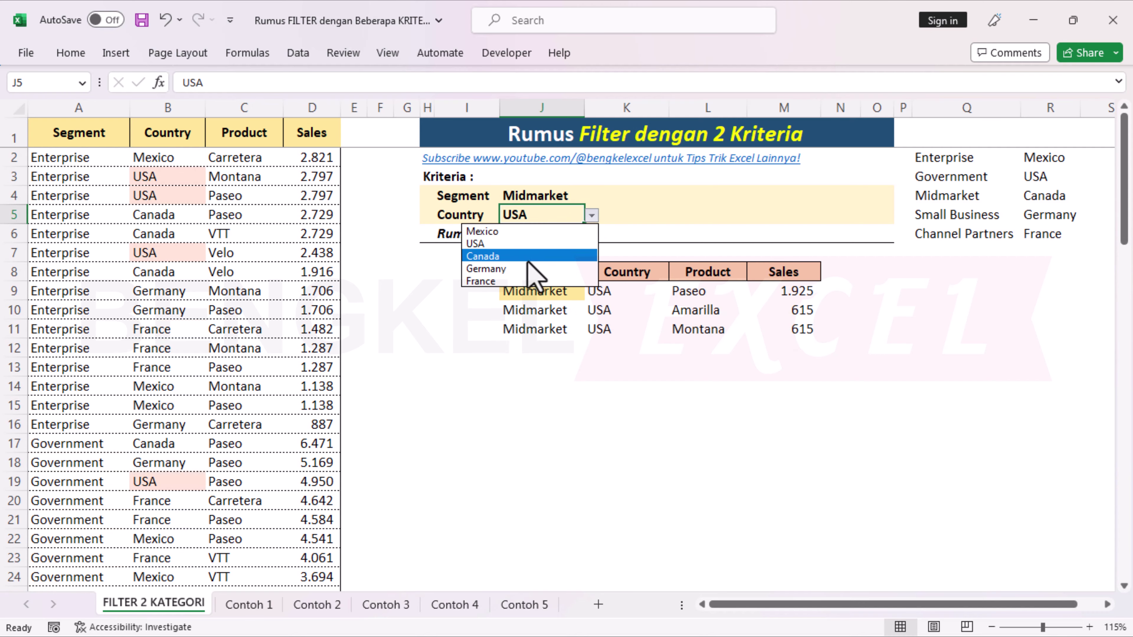
click(528, 267)
click(592, 216)
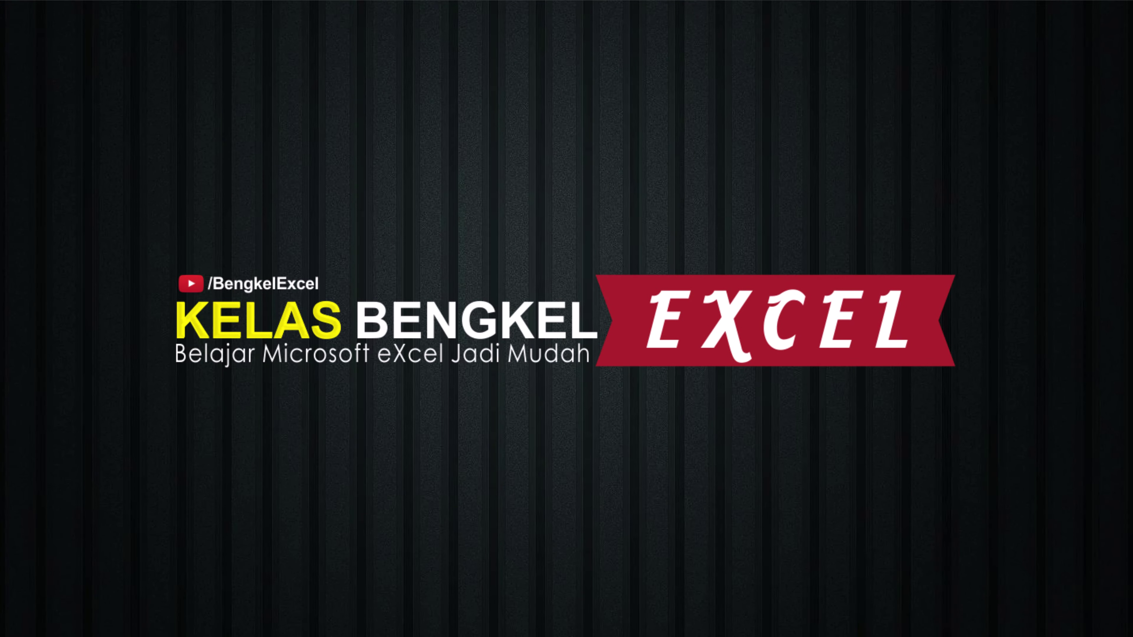